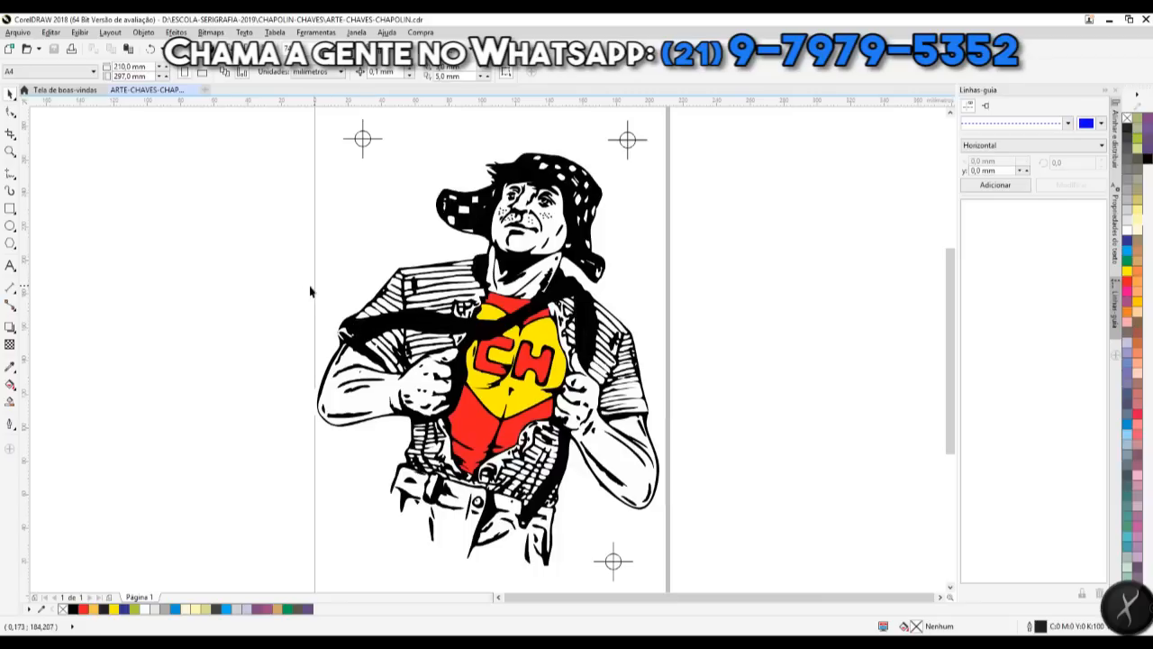
left_click_drag(304, 317, 472, 437)
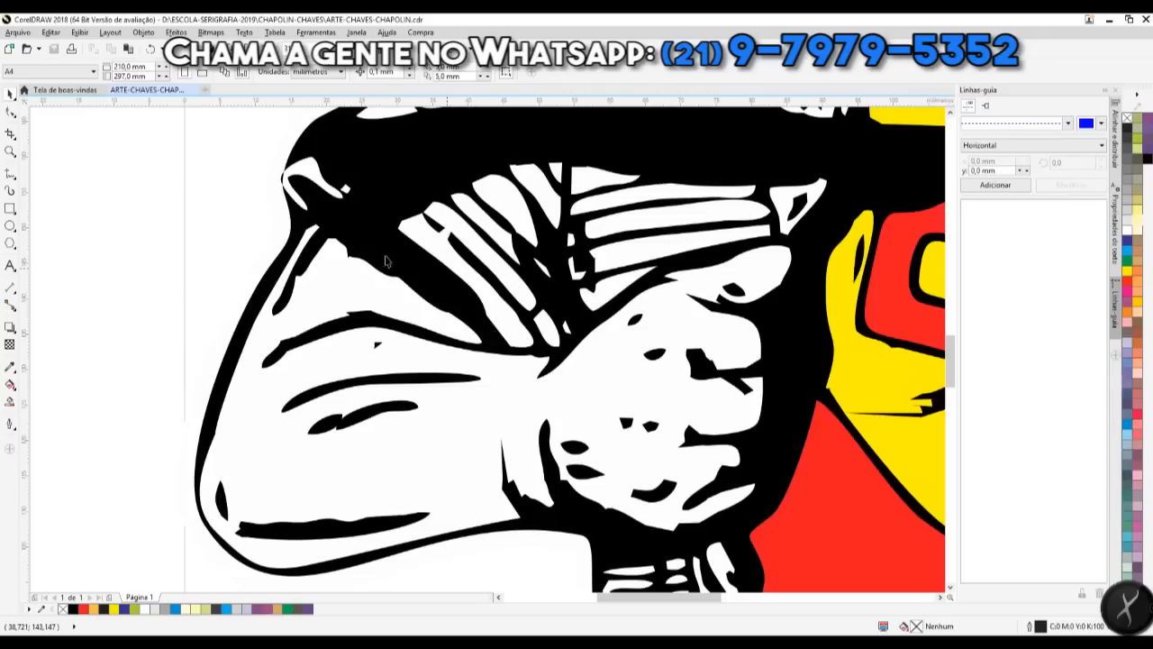
key("F3")
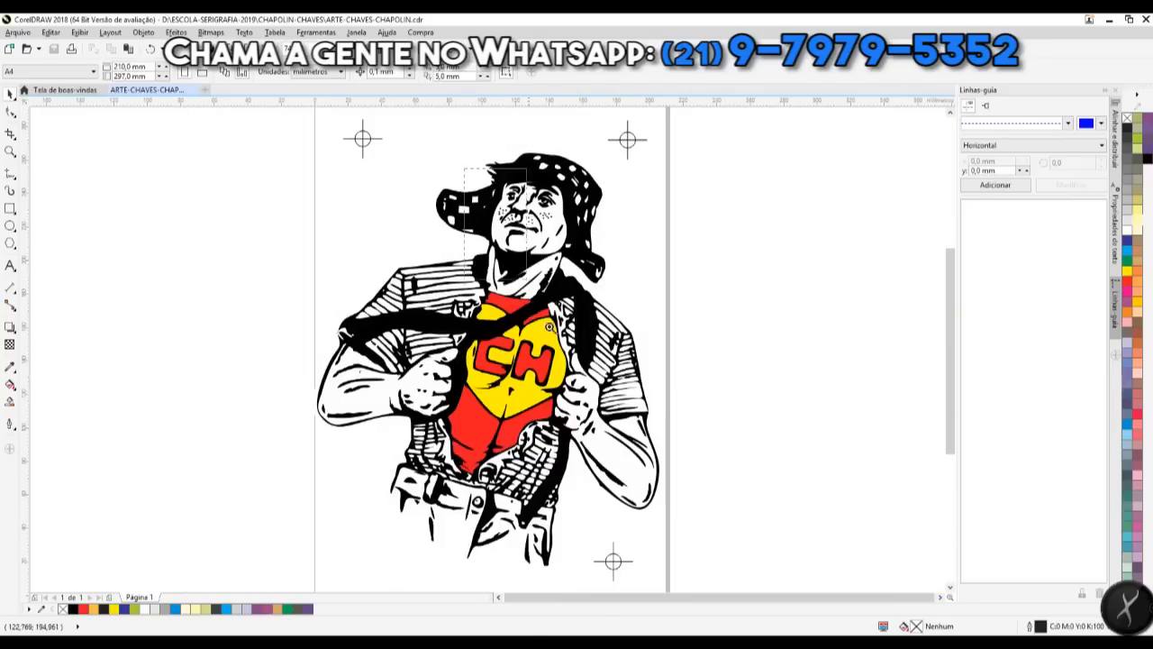
key("F3")
left_click_drag(532, 354, 674, 520)
key("F3")
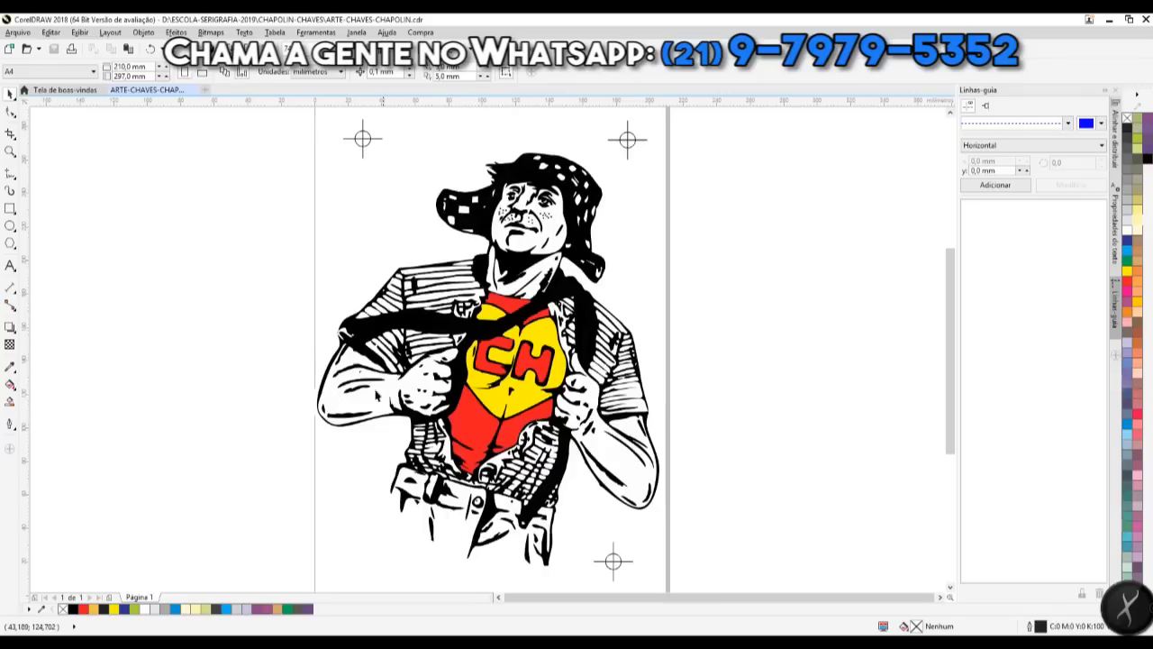
Step: With the Freehand tool, trace the bare arm beside the CH emblem in straight segments from the sleeve edge down to the elbow
left_click_drag(303, 327, 474, 435)
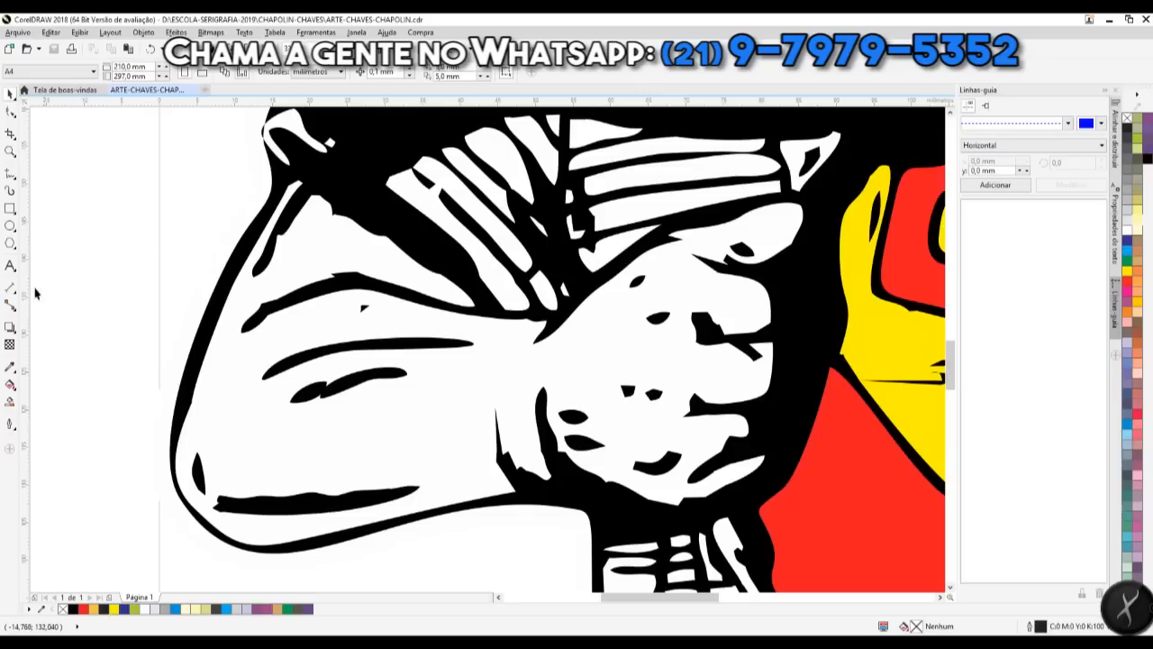
left_click(12, 175)
left_click(10, 175)
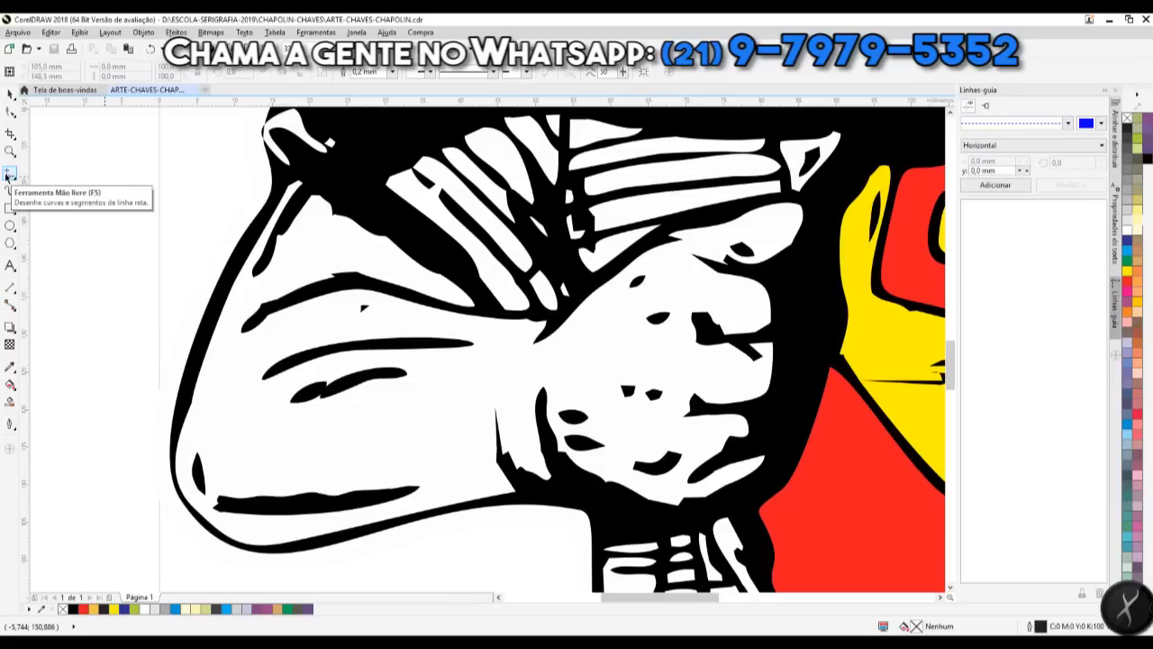
left_click(287, 172)
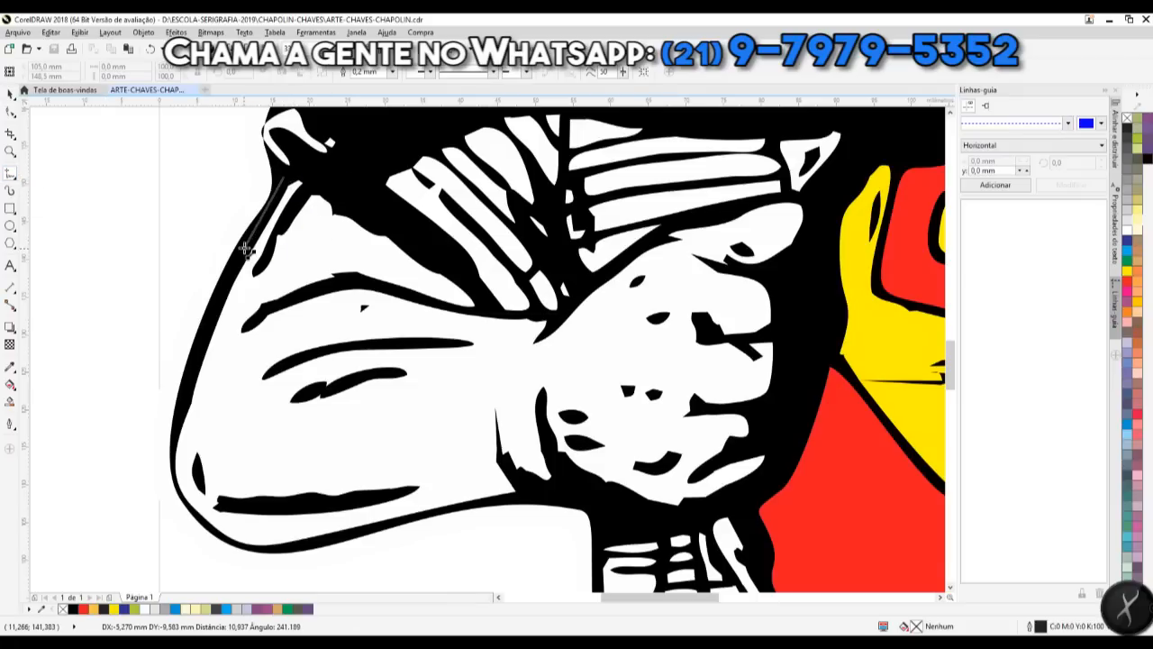
left_click(240, 250)
left_click(239, 249)
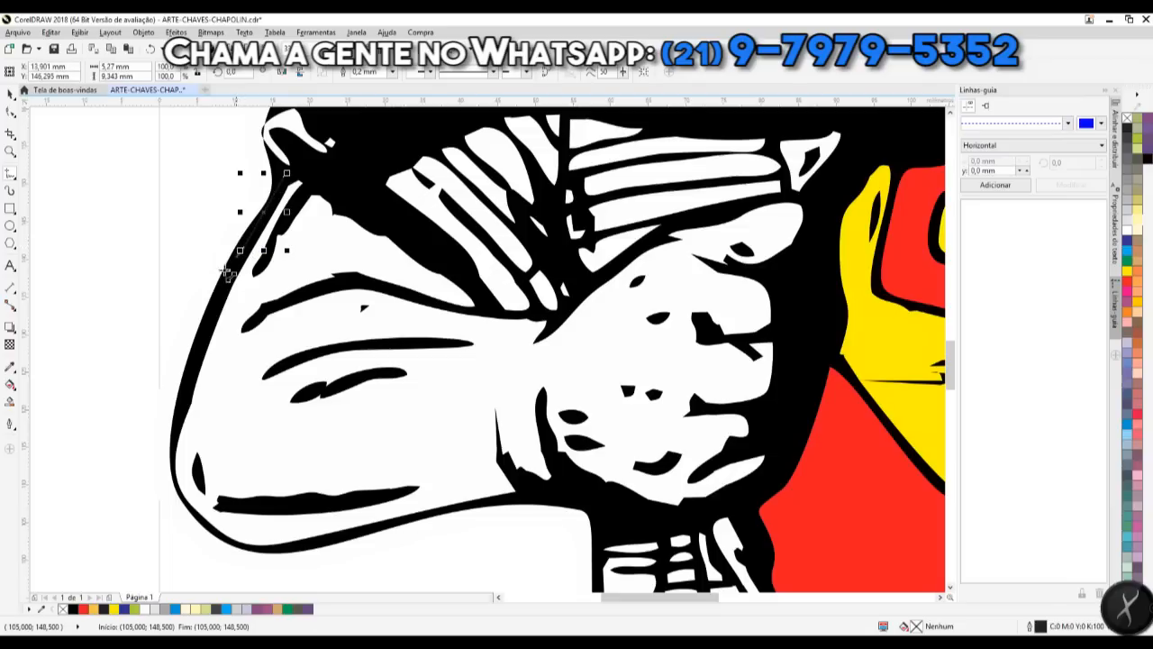
left_click(191, 358)
left_click(191, 357)
left_click(177, 417)
left_click(178, 417)
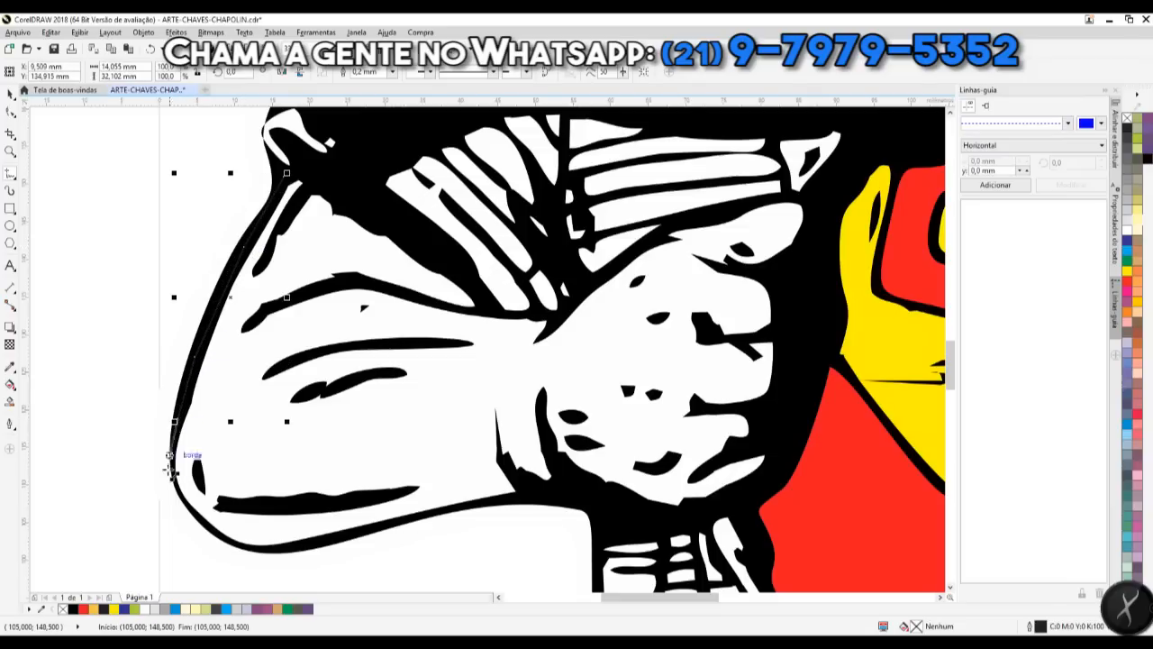
left_click(191, 514)
left_click(191, 514)
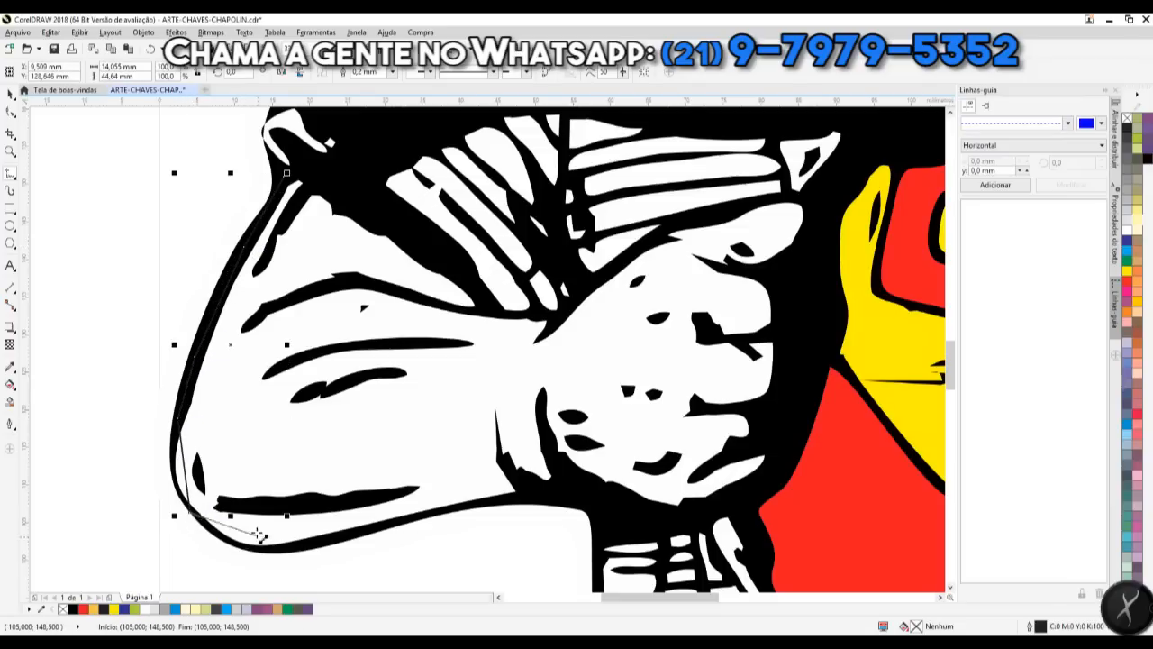
Step: Continue the outline in straight segments along the forearm's underside, below the fist and up past the knuckles to the thumb tip
left_click(306, 546)
left_click(491, 499)
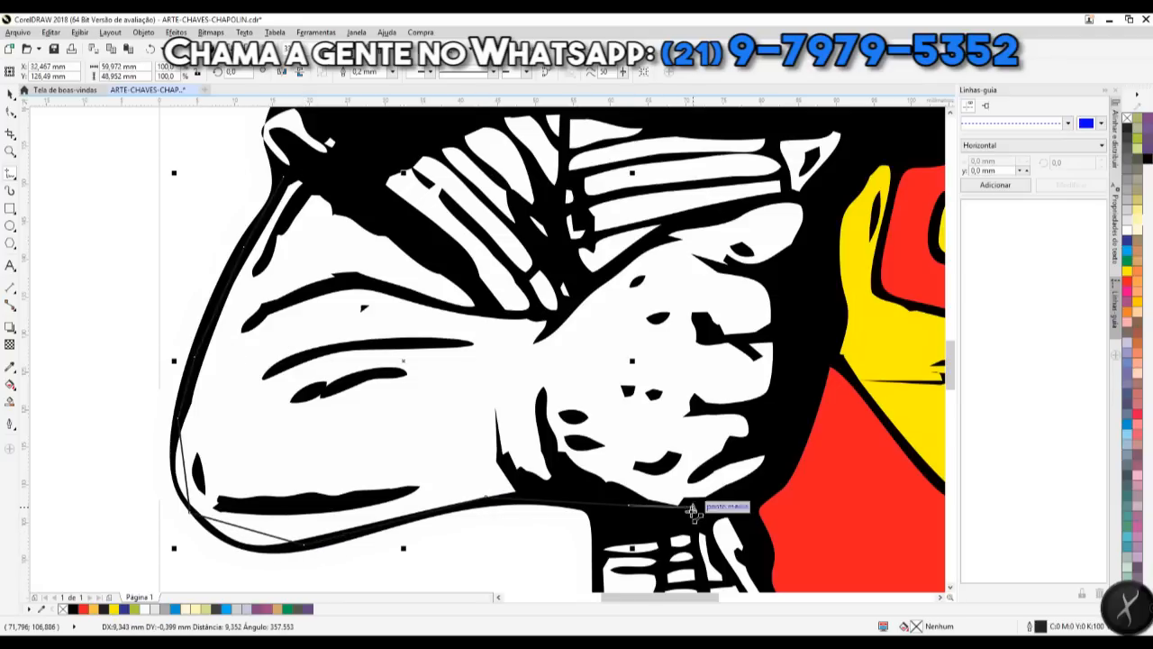
left_click(677, 515)
left_click(772, 482)
left_click(806, 361)
left_click(810, 226)
left_click(813, 196)
Step: Finish the arm outline along the thumb, wrist crease and sleeve edge, ending with a short segment back at the starting point
left_click(747, 206)
left_click(671, 225)
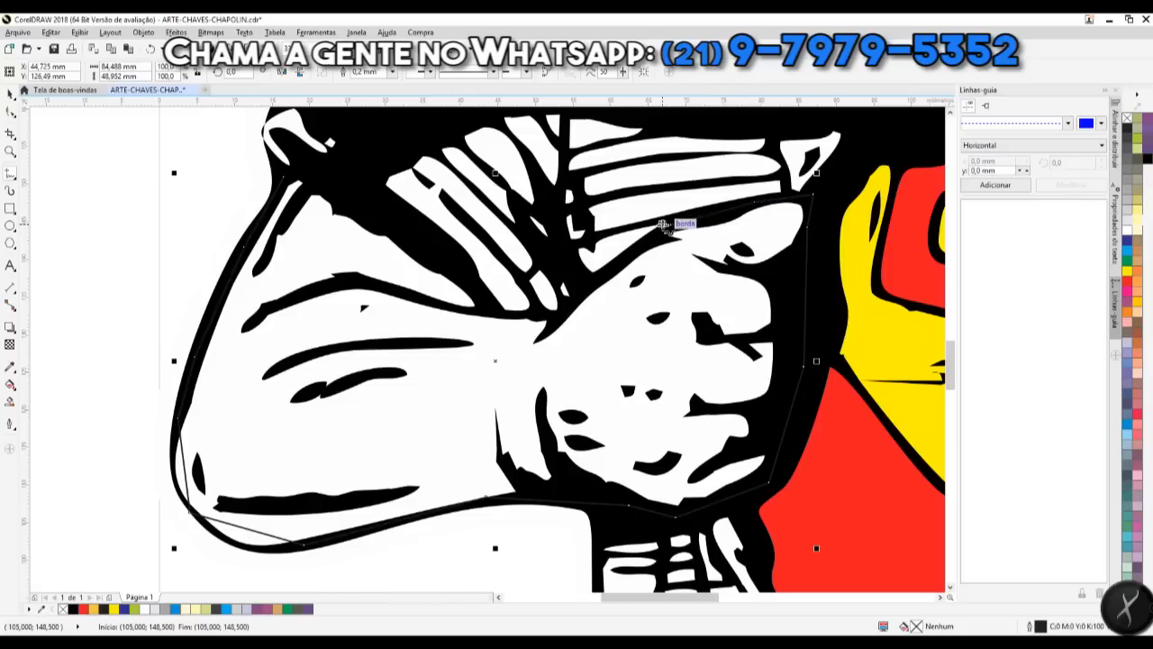
left_click(582, 295)
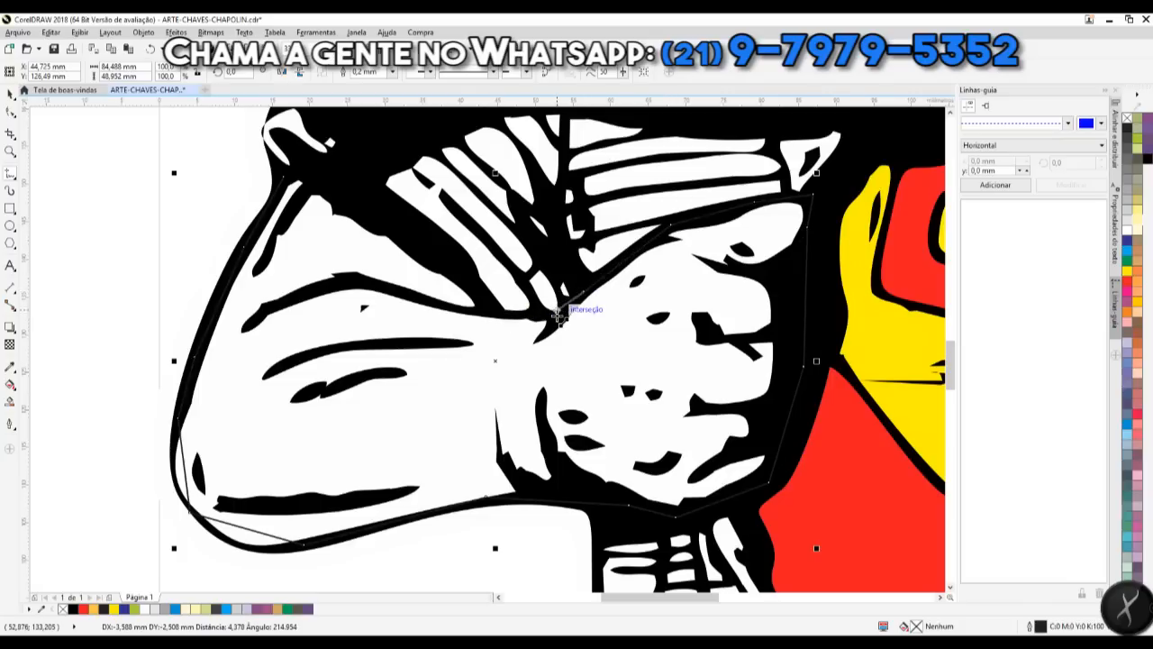
left_click(556, 319)
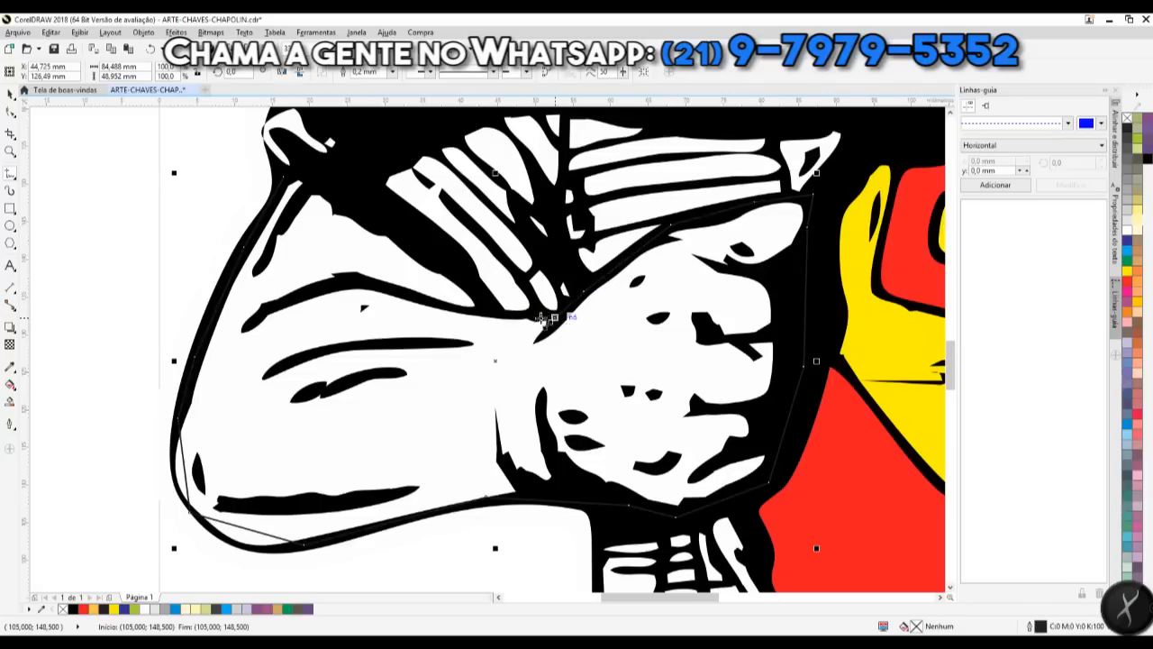
left_click(487, 312)
left_click(457, 266)
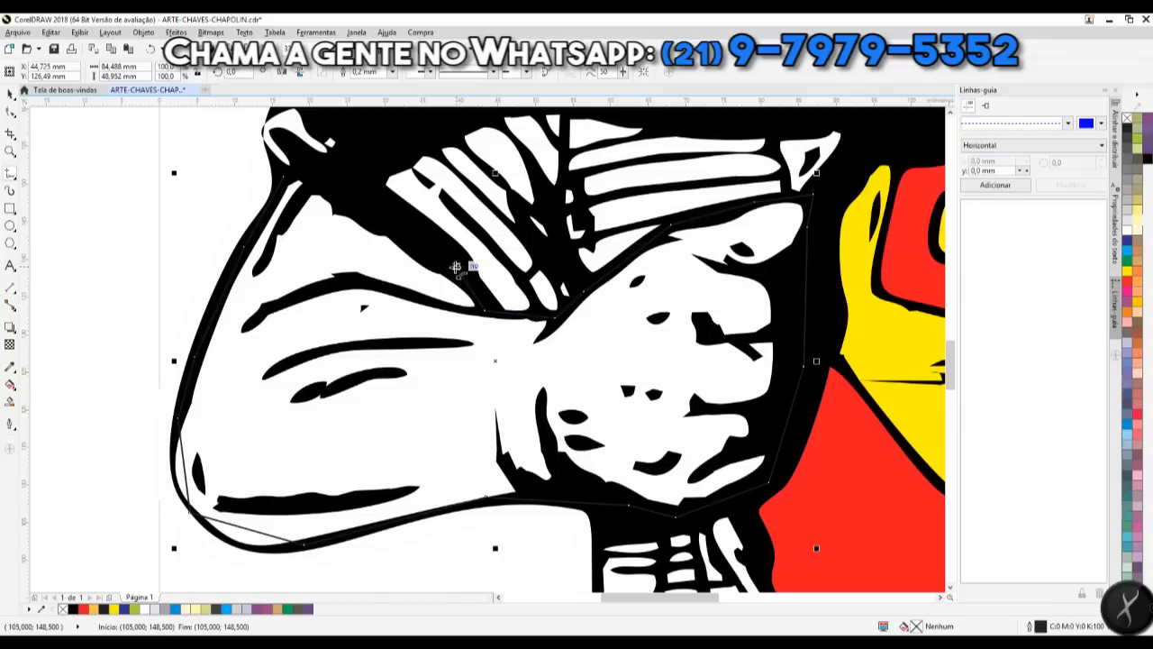
left_click(334, 187)
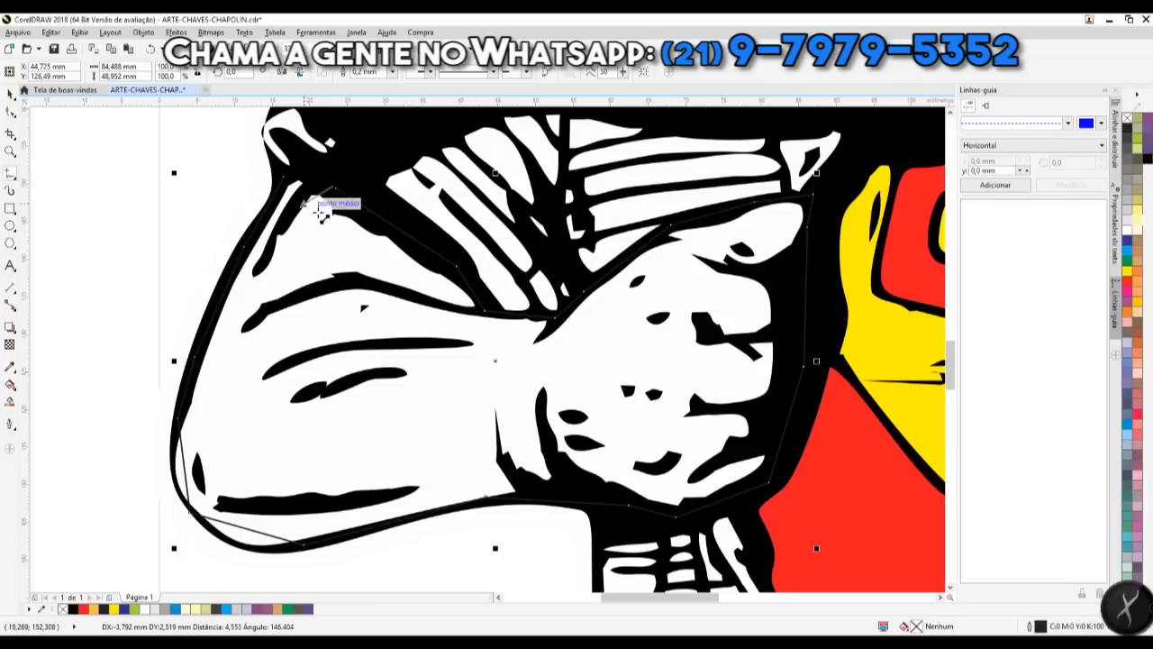
left_click(315, 189)
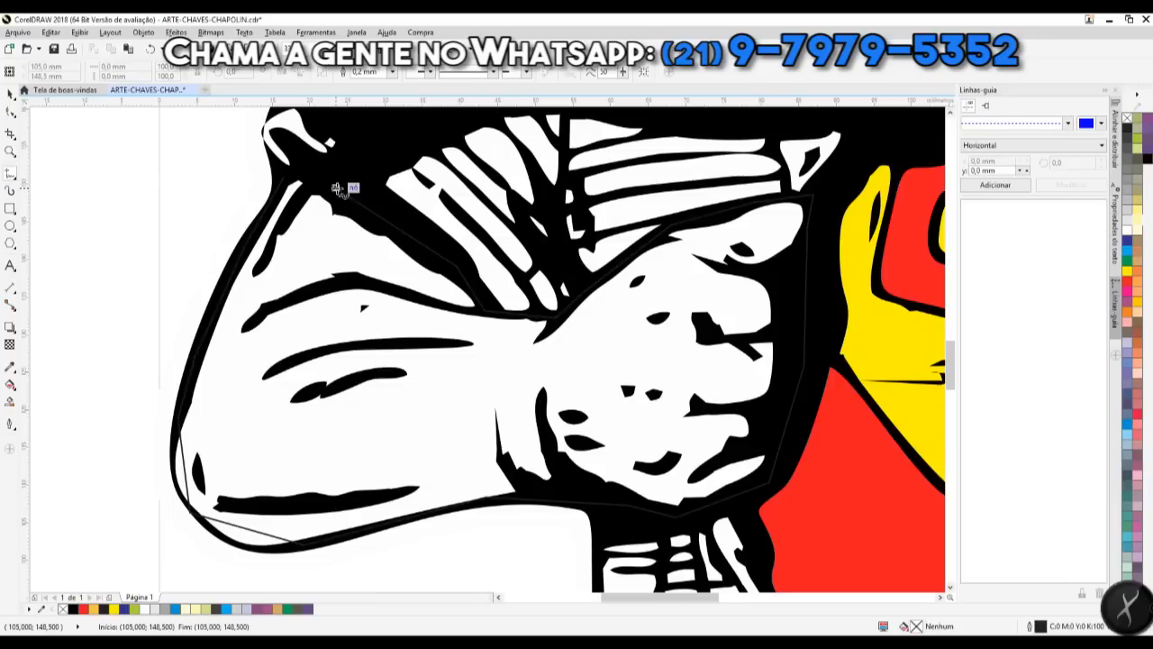
left_click(283, 177)
Step: Combine the short closing segment with the main arm outline into one curve and fill it pale yellow, C:0 M:0 Y:40 K:0
key("F10")
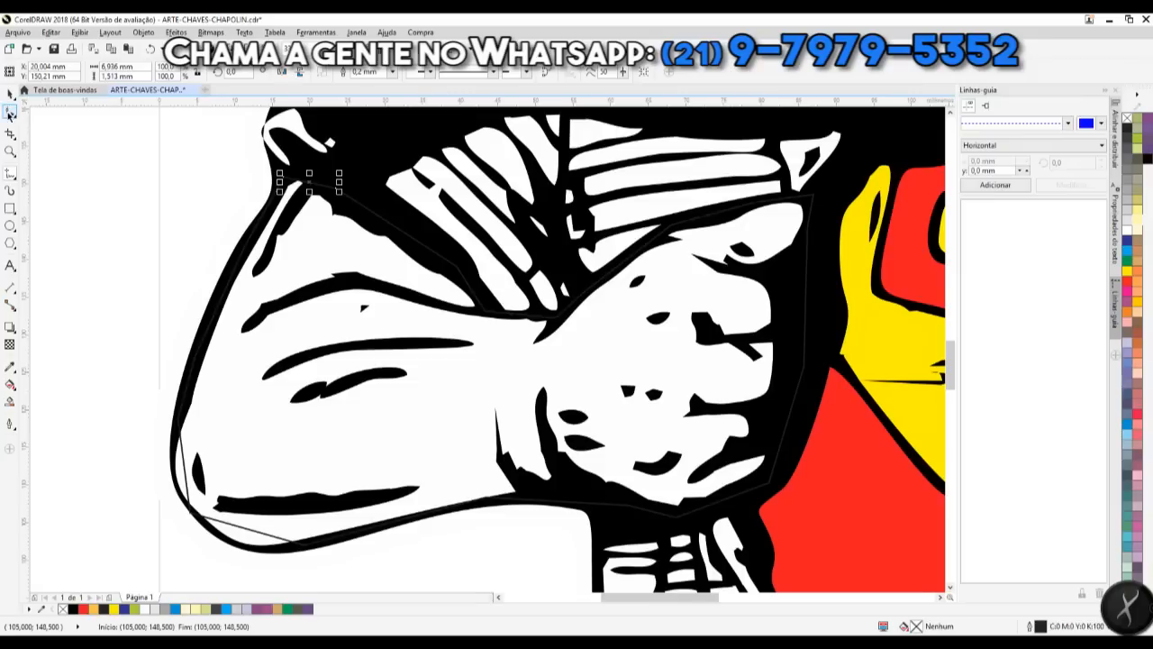
left_click(274, 198)
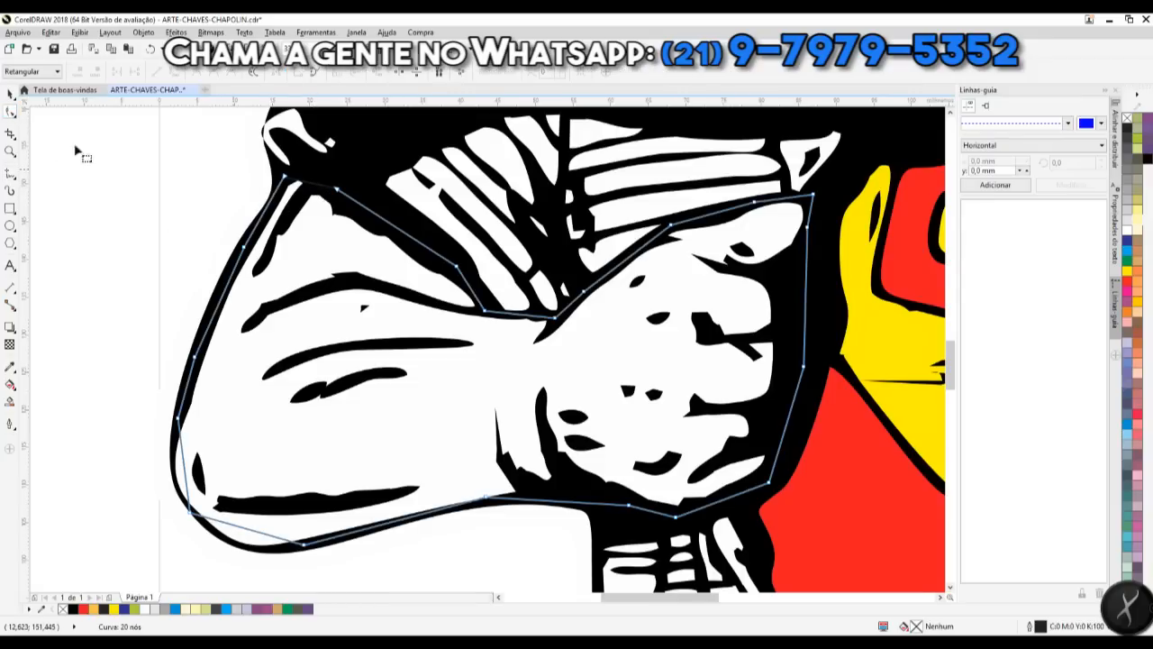
left_click(7, 94)
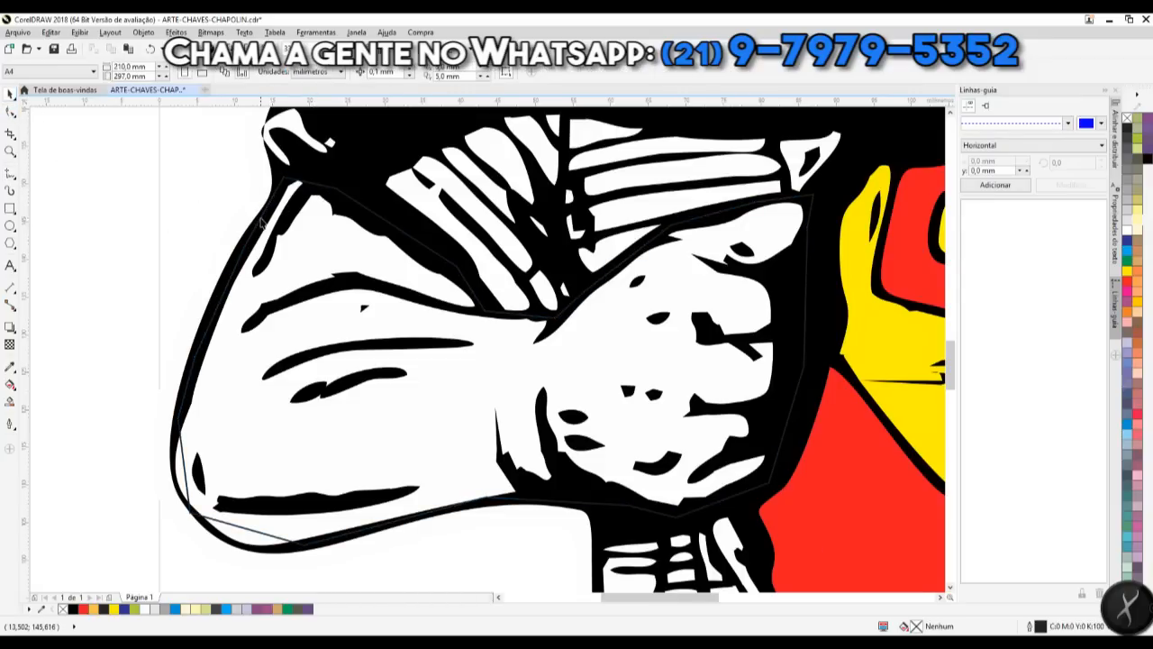
left_click(318, 189)
left_click(261, 212)
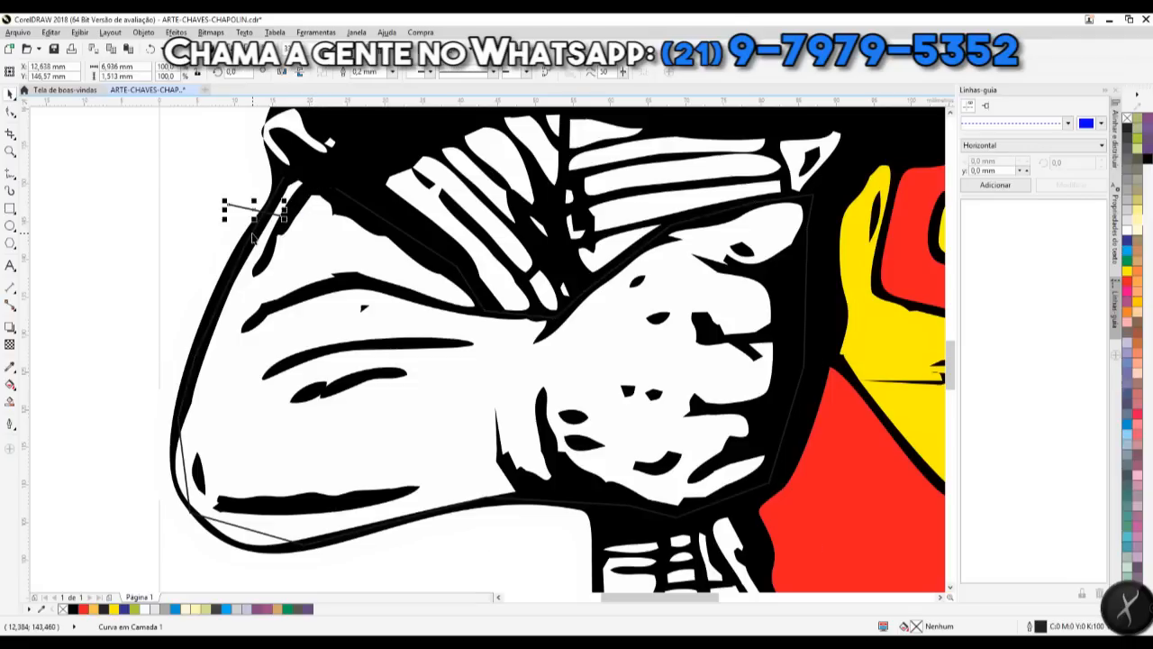
left_click_drag(252, 236, 313, 213)
left_click(365, 210, "shift")
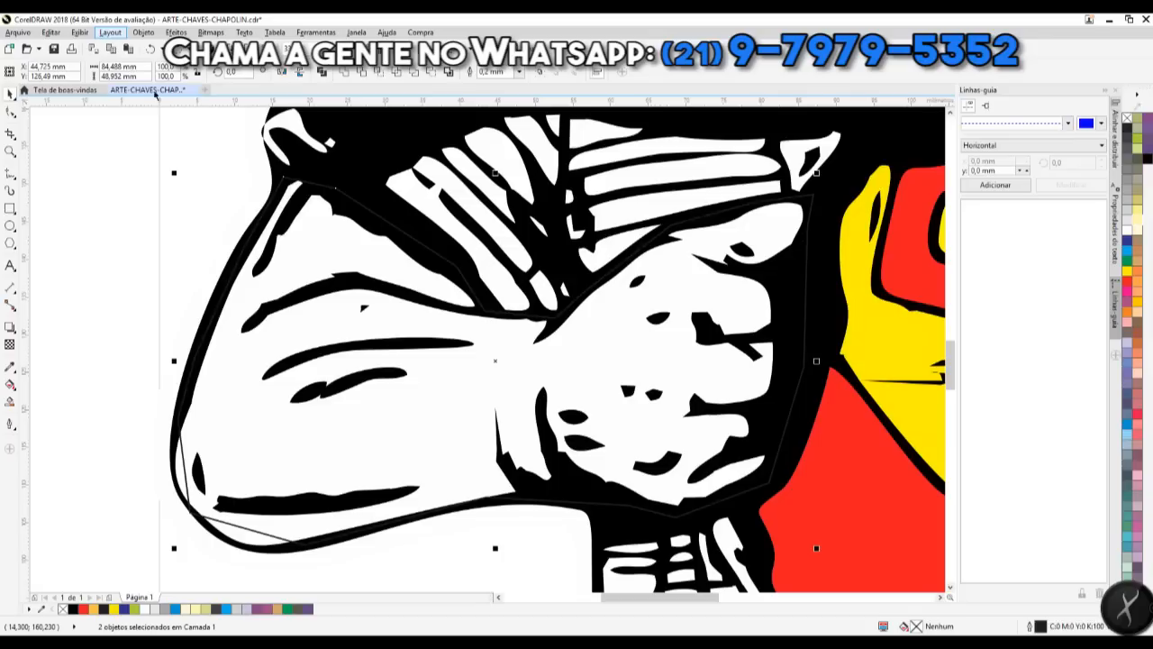
left_click(145, 34)
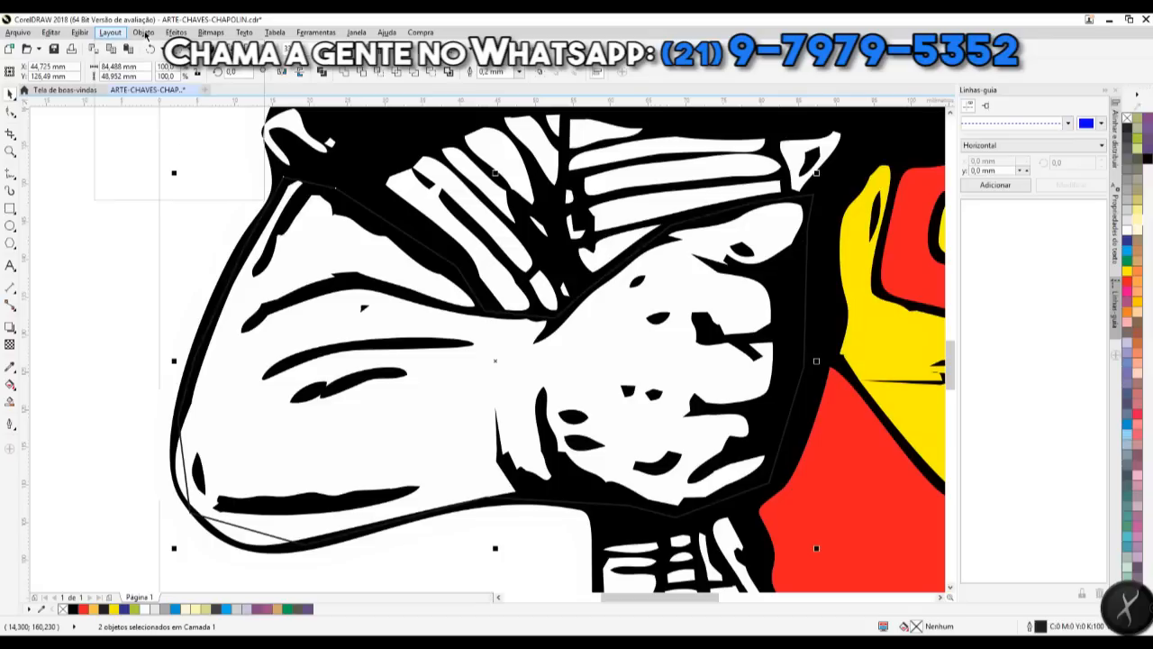
left_click(146, 105)
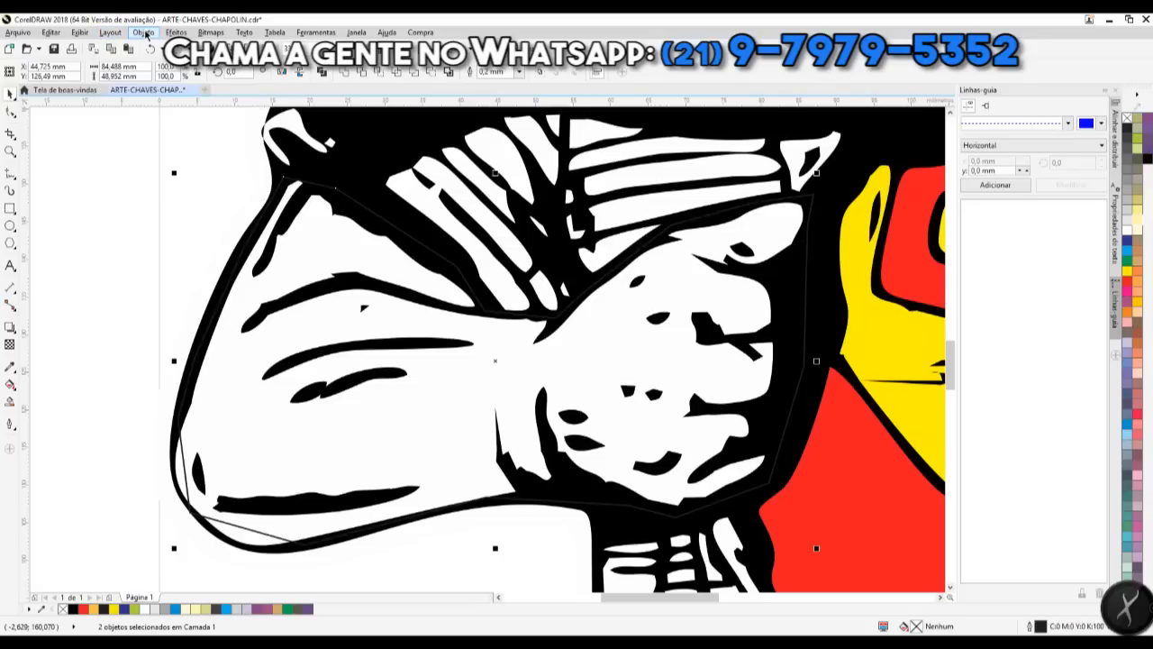
left_click(146, 34)
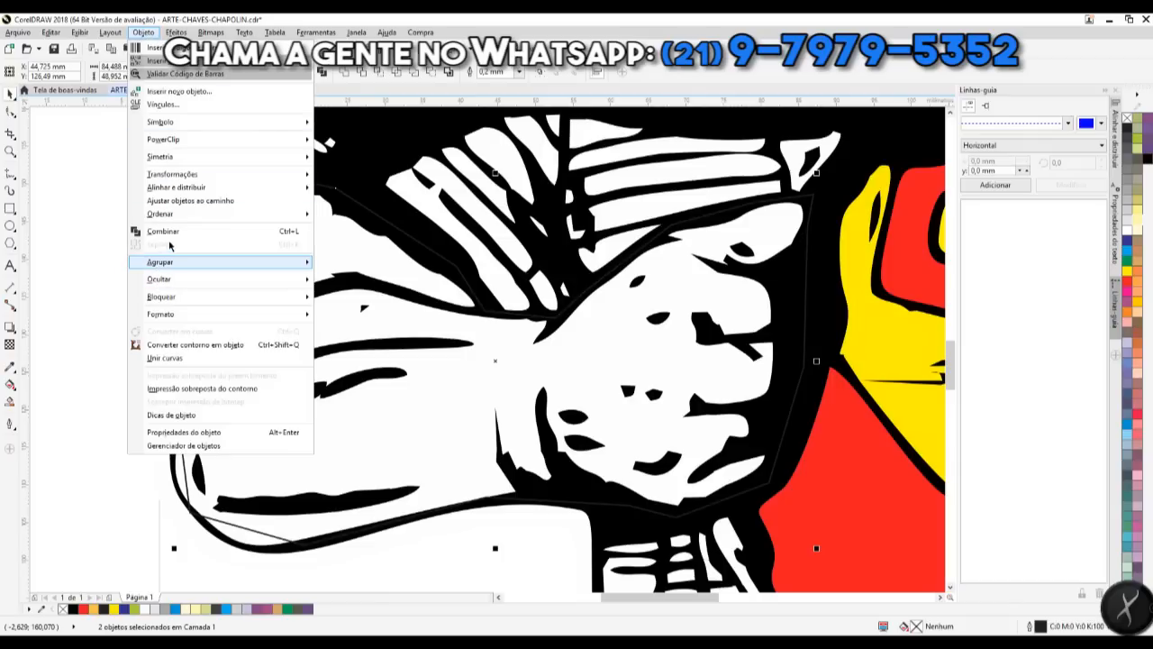
key("Escape")
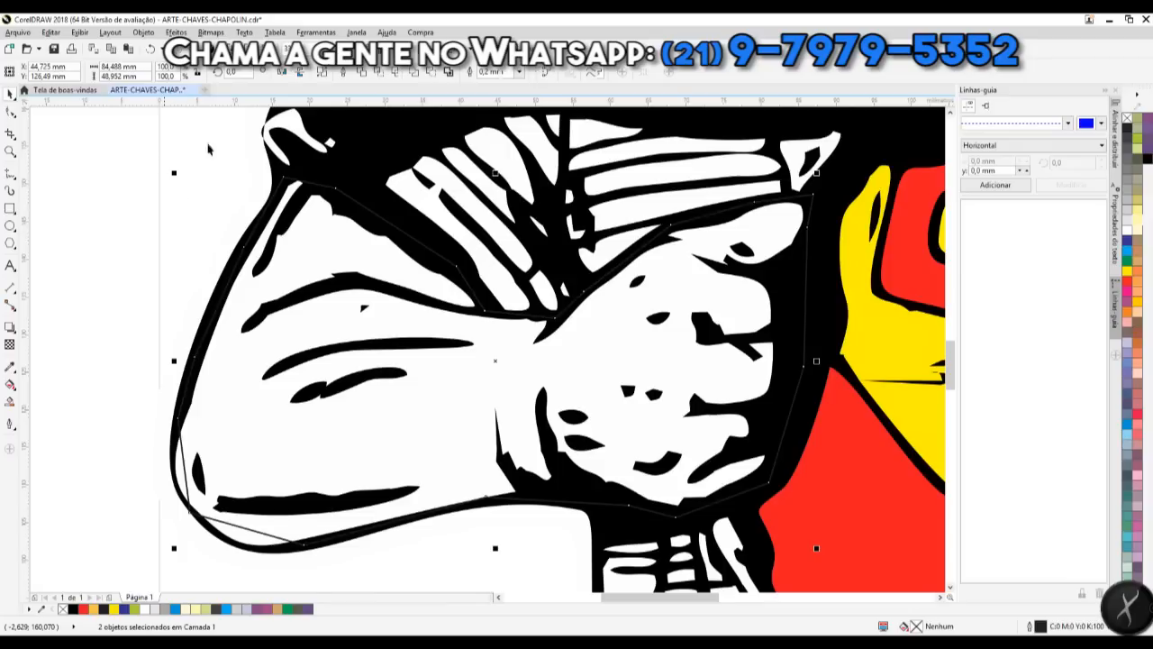
left_click(1137, 223)
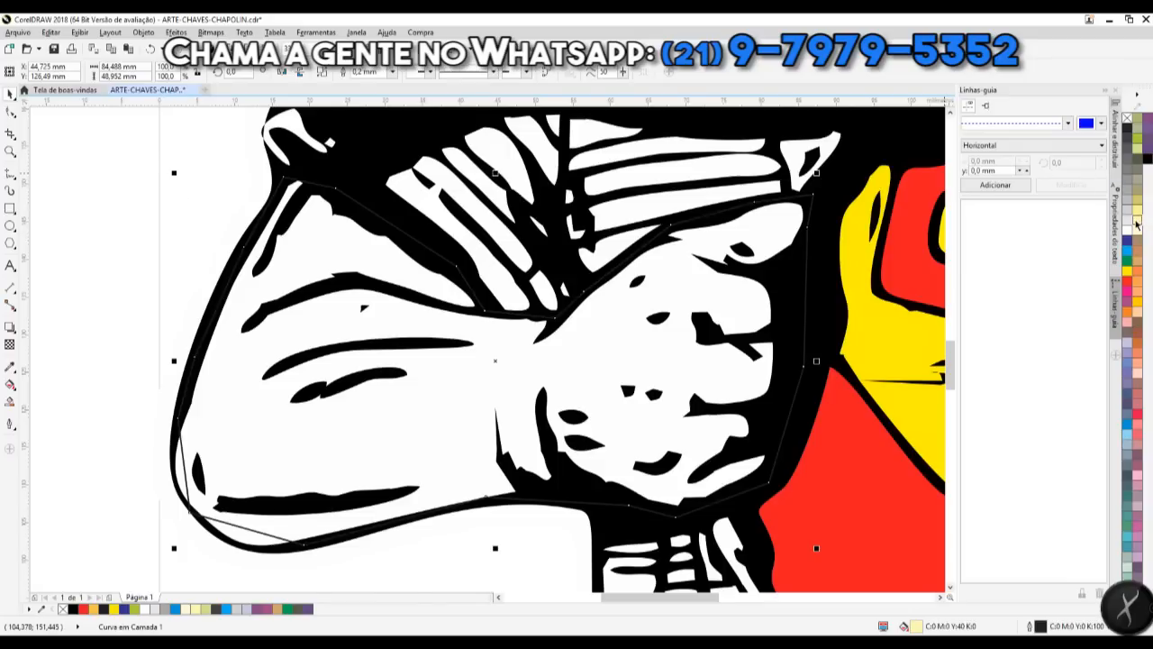
Step: Join the overlapping end nodes at both ends of the short segment beside the sleeve to close the arm curve
left_click(11, 110)
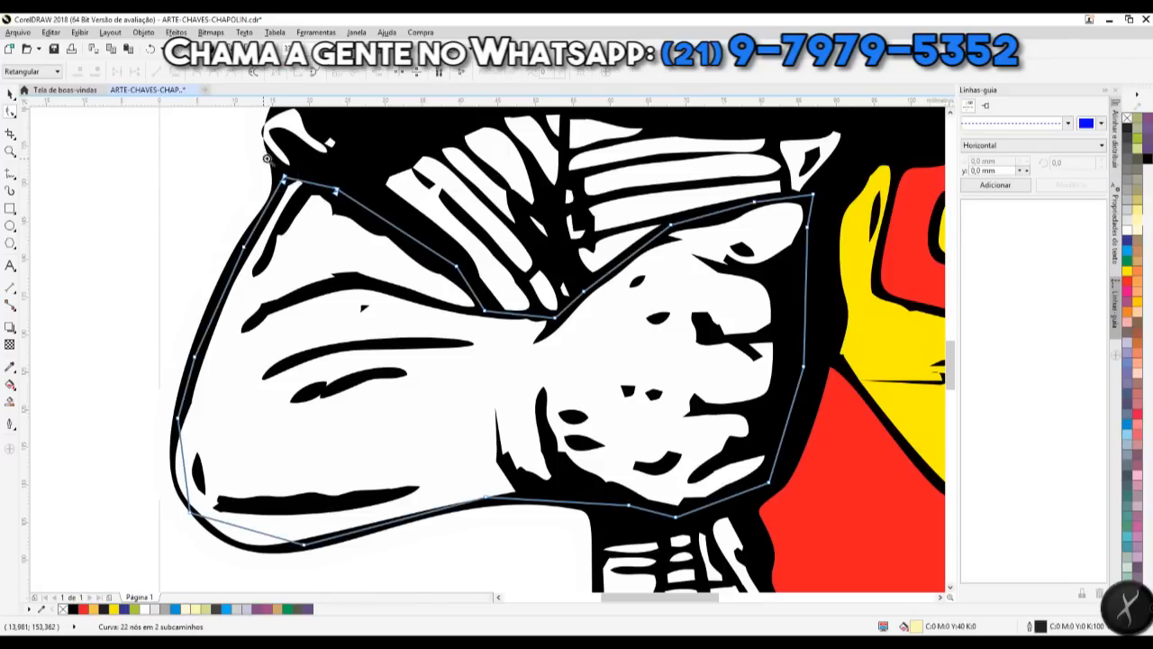
scroll(297, 176, "up", 4)
left_click_drag(222, 204, 287, 261)
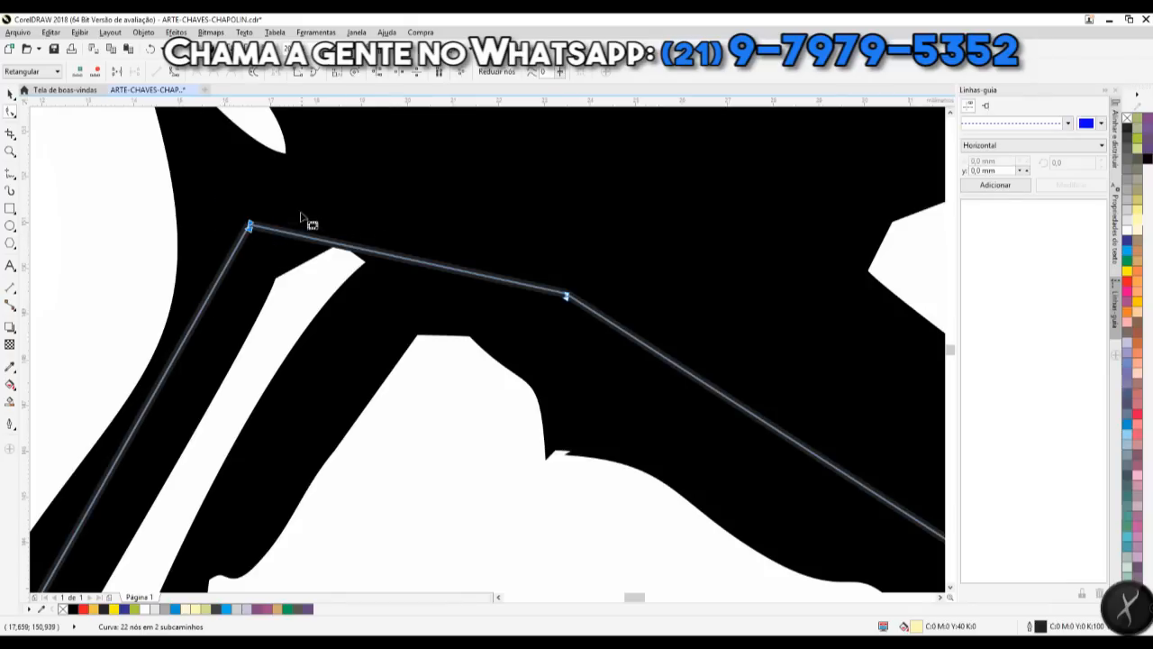
left_click(115, 74)
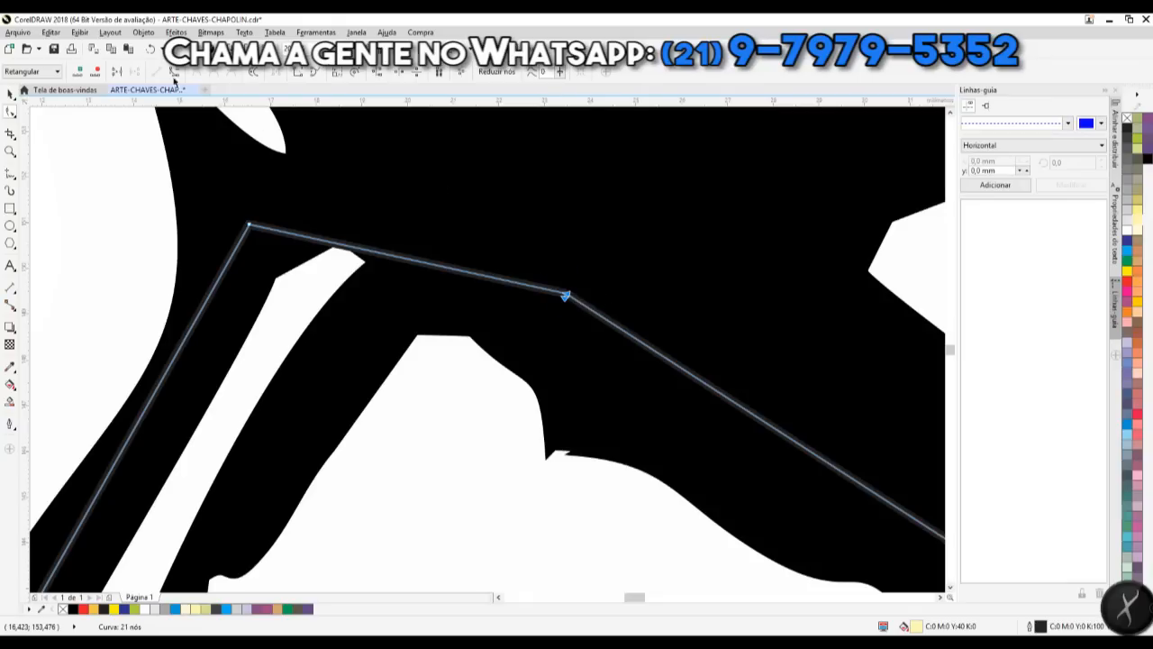
left_click(116, 74)
key("F4")
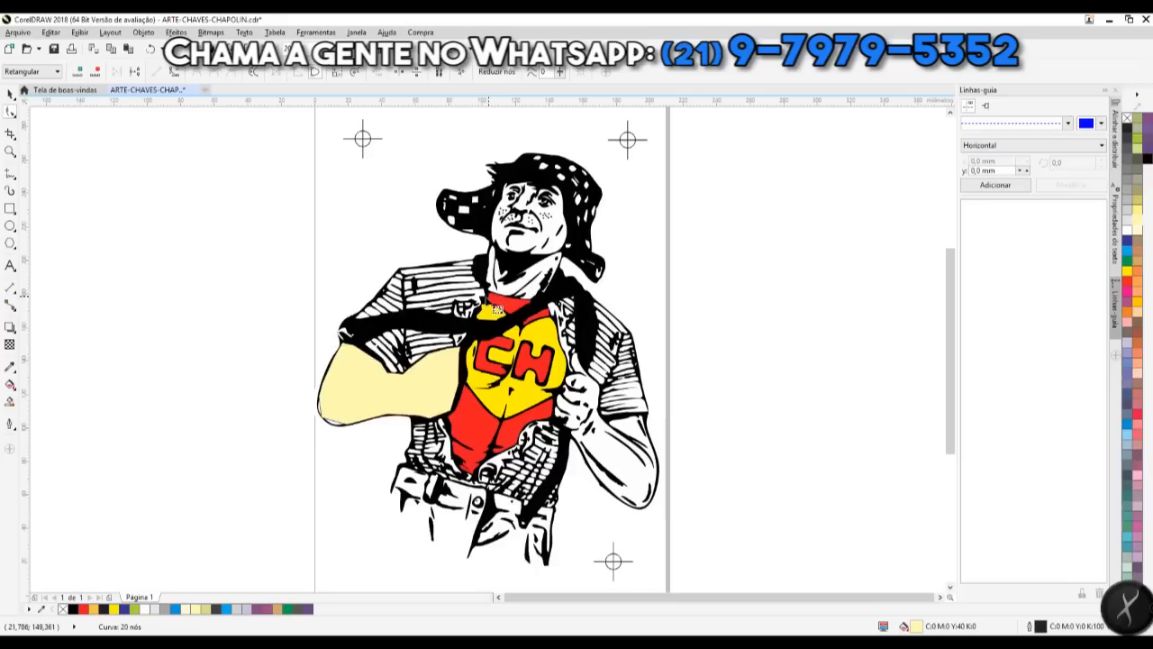
Step: Examine how the filled arm shape fits the black line art, especially around the elbow
left_click(10, 93)
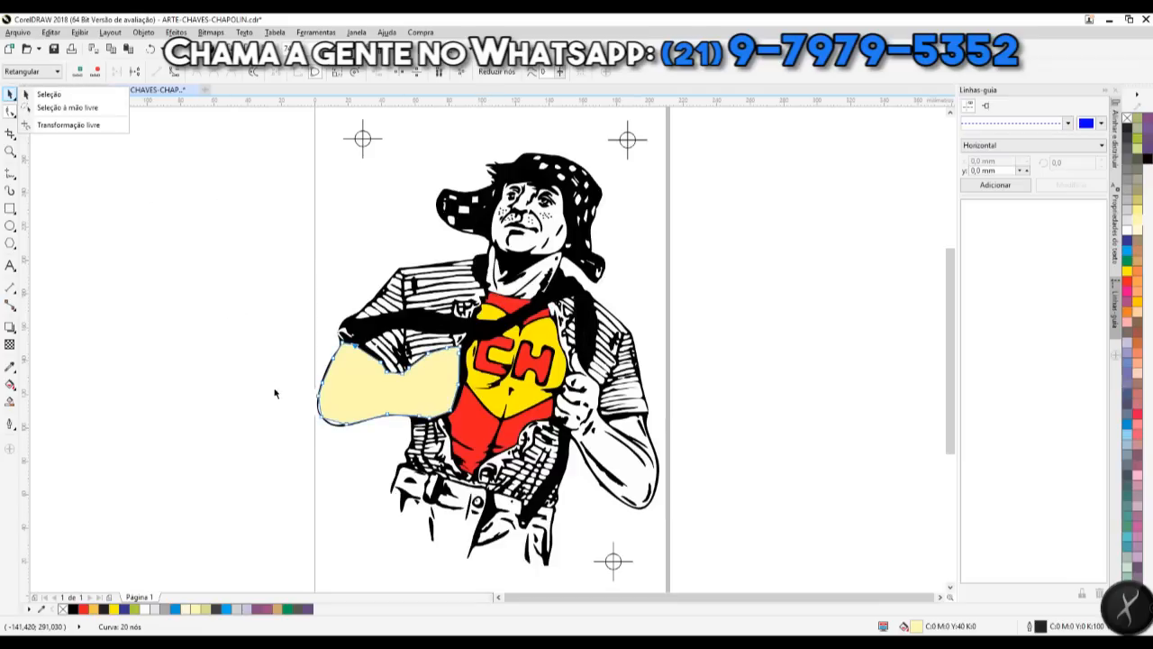
left_click(49, 94)
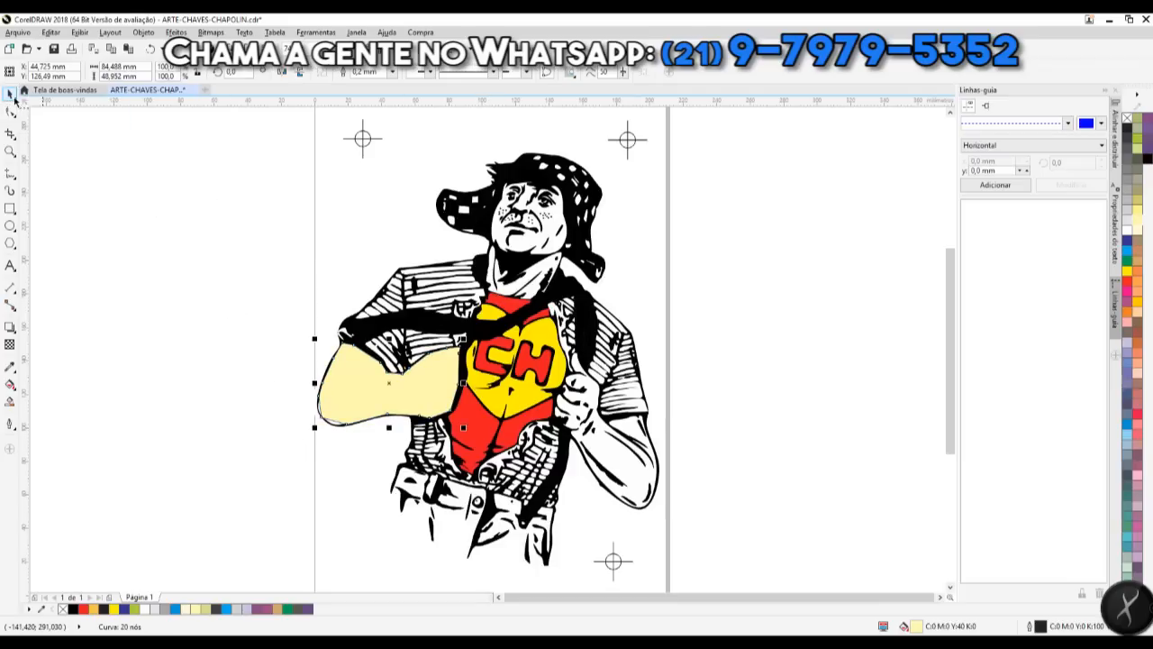
key("shift+F2")
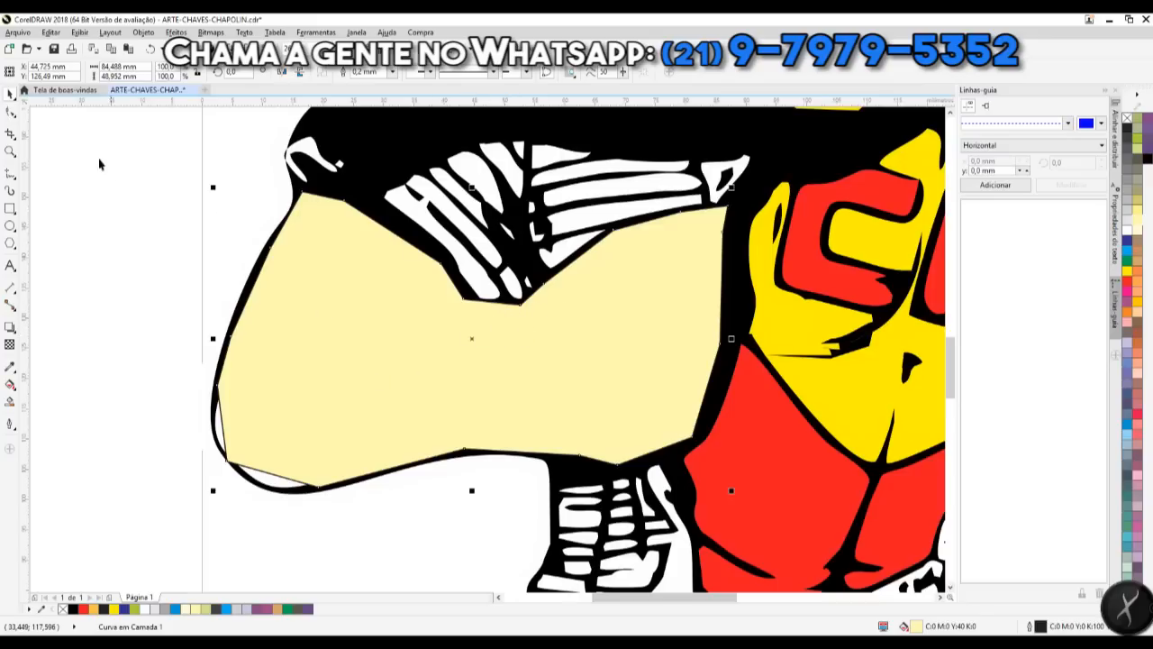
left_click(10, 113)
key("F2")
left_click_drag(188, 525, 347, 352)
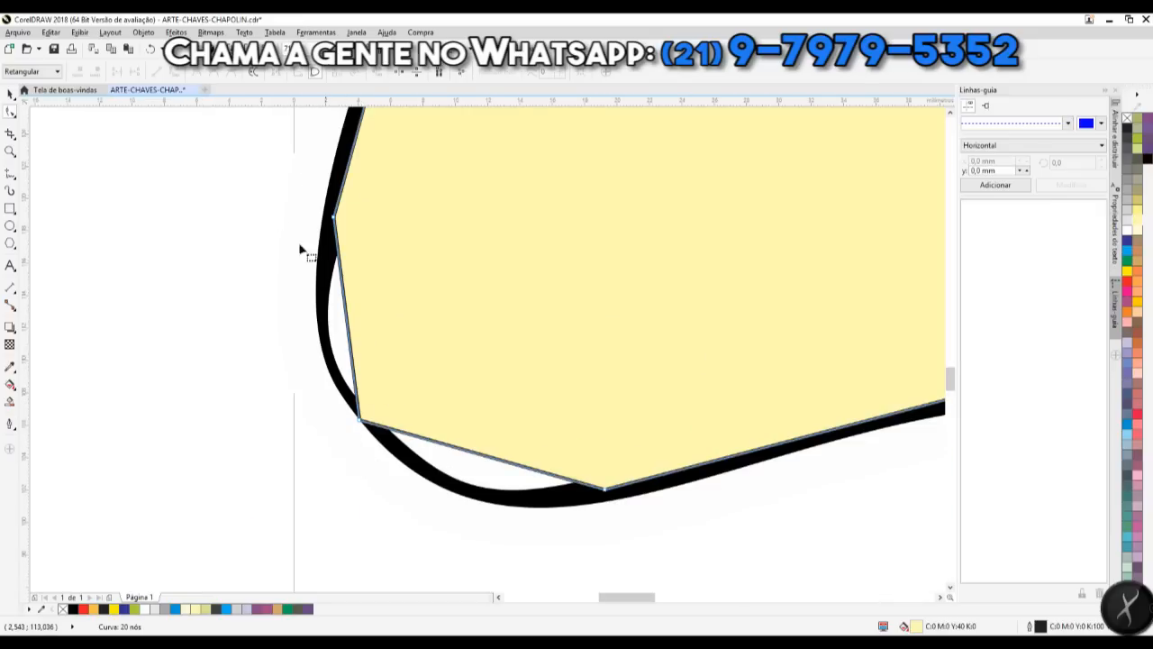
key("shift+F4")
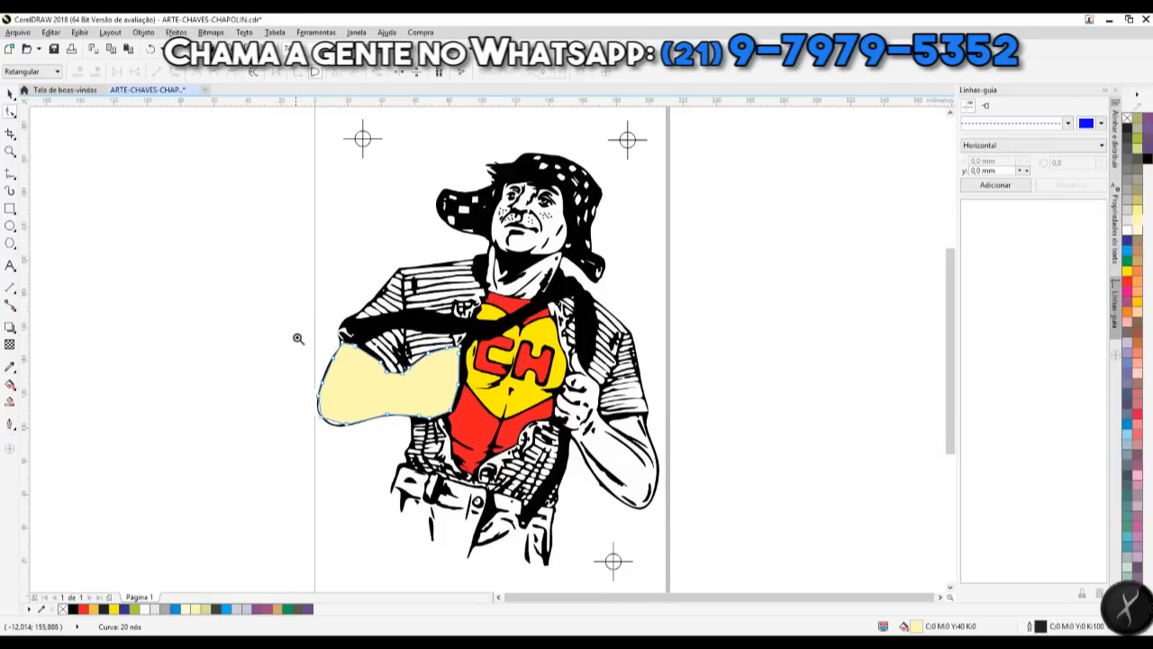
Step: Bend the two straight segments around the elbow of the filled arm shape outward to match the black outline
left_click(10, 93)
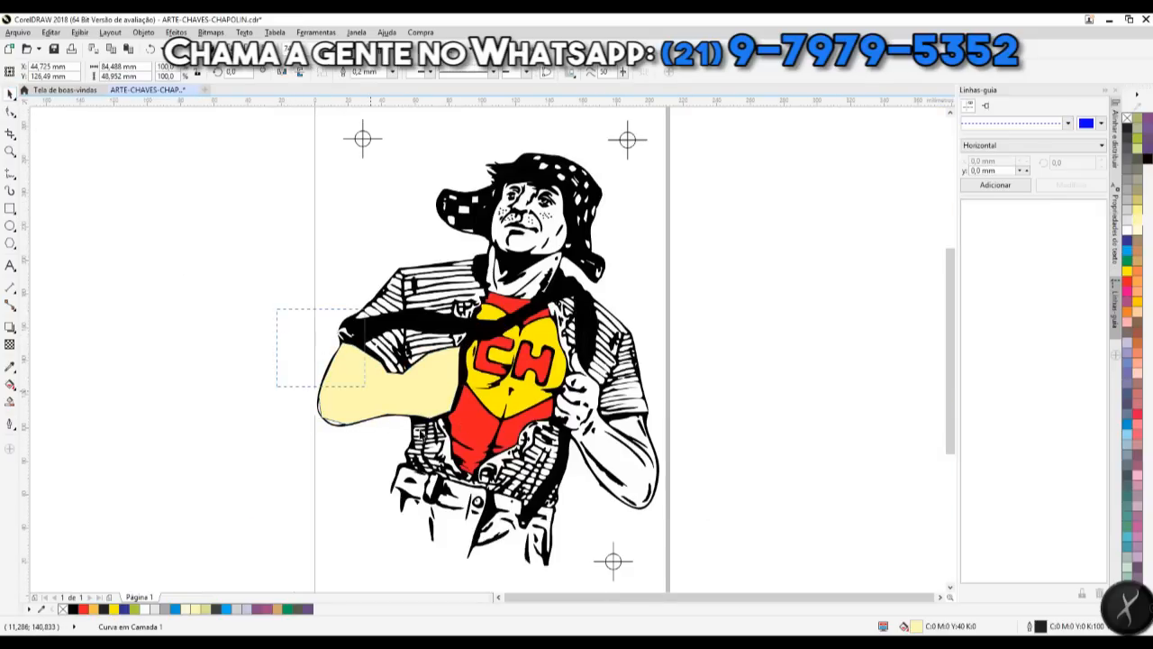
left_click(10, 112)
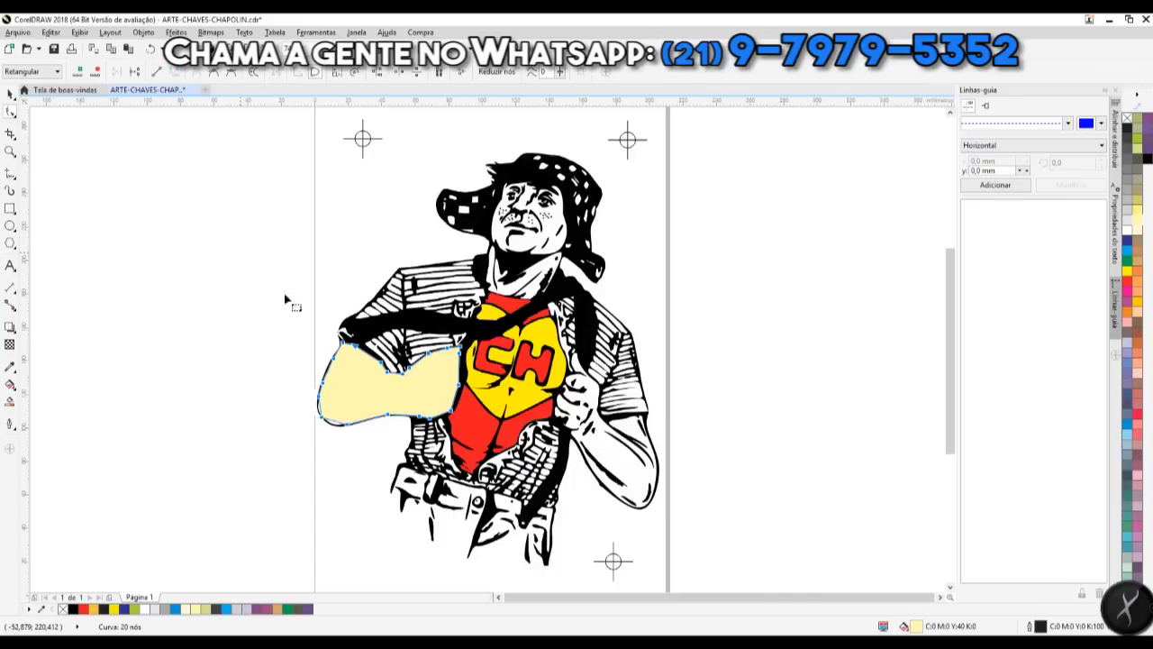
left_click(365, 400)
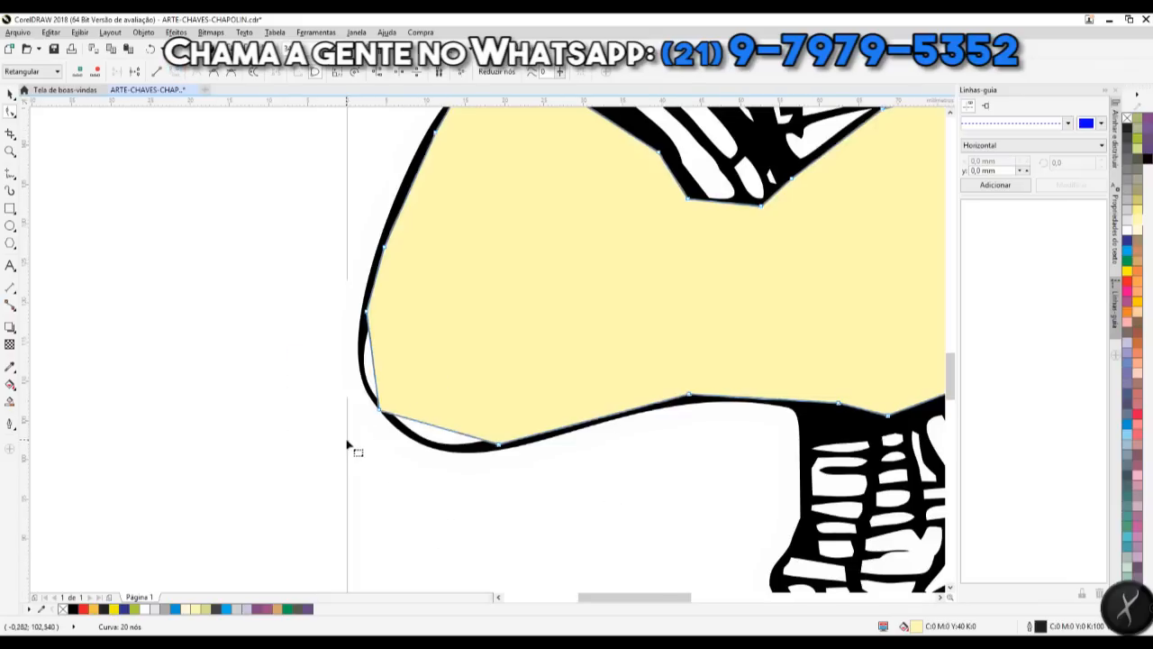
left_click_drag(429, 424, 428, 441)
left_click_drag(374, 361, 363, 365)
key("shift+F4")
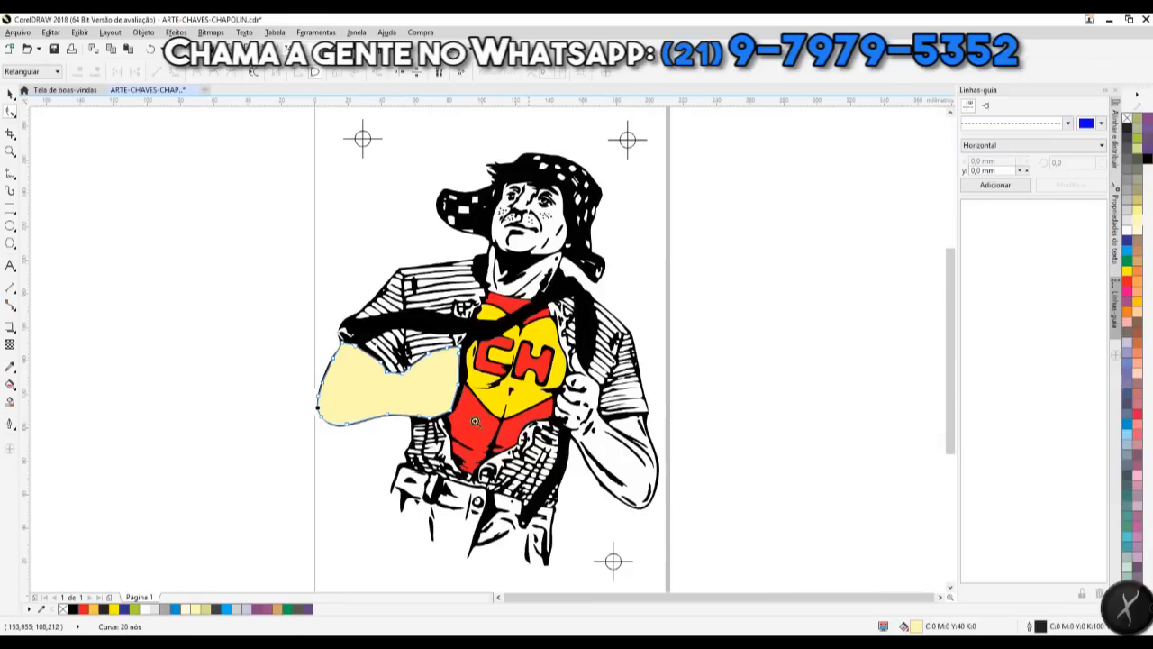
Step: Move the pale yellow arm shape one level back, behind the black line art, and check its edges
left_click_drag(307, 448, 477, 315)
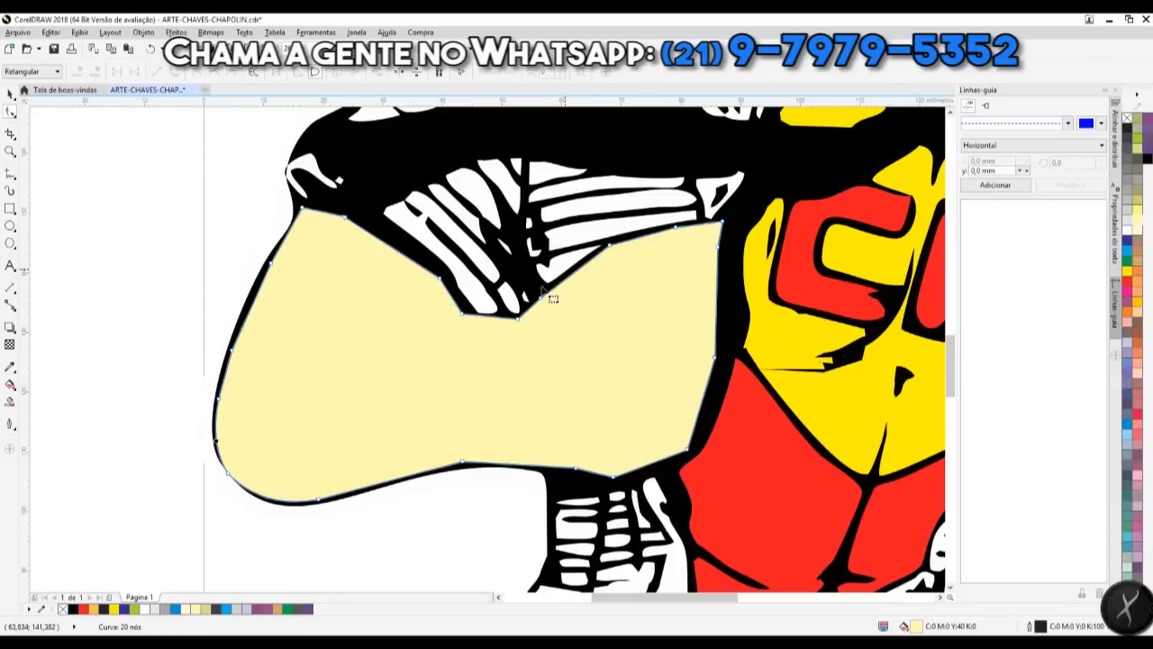
left_click(10, 93)
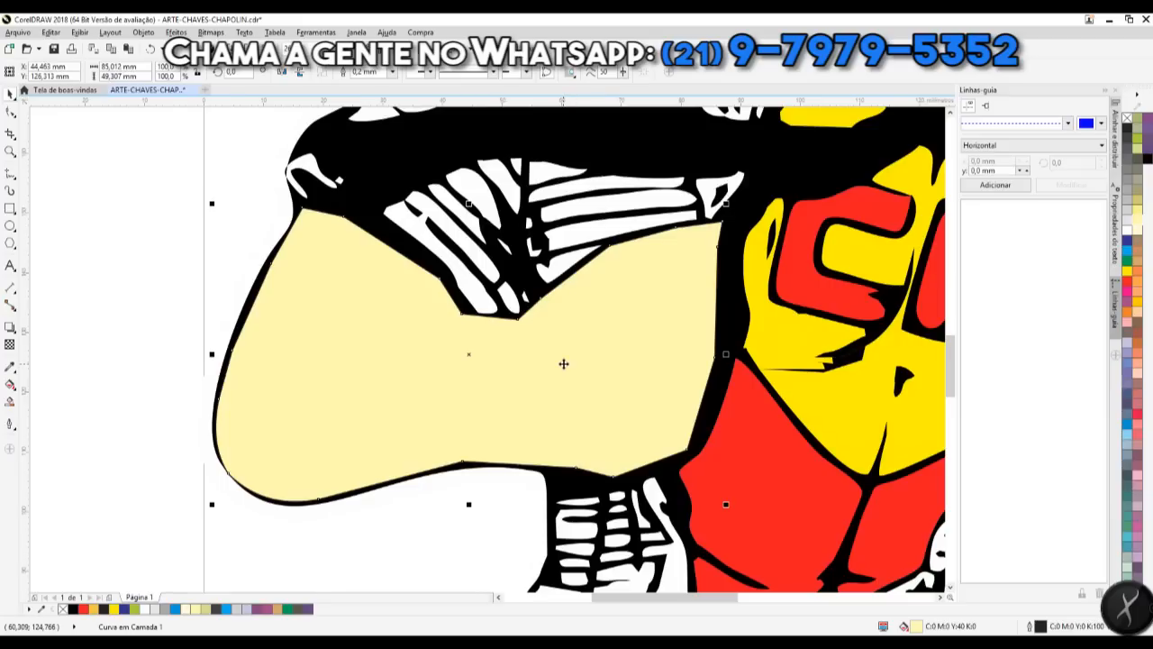
key("ctrl+Page_Down")
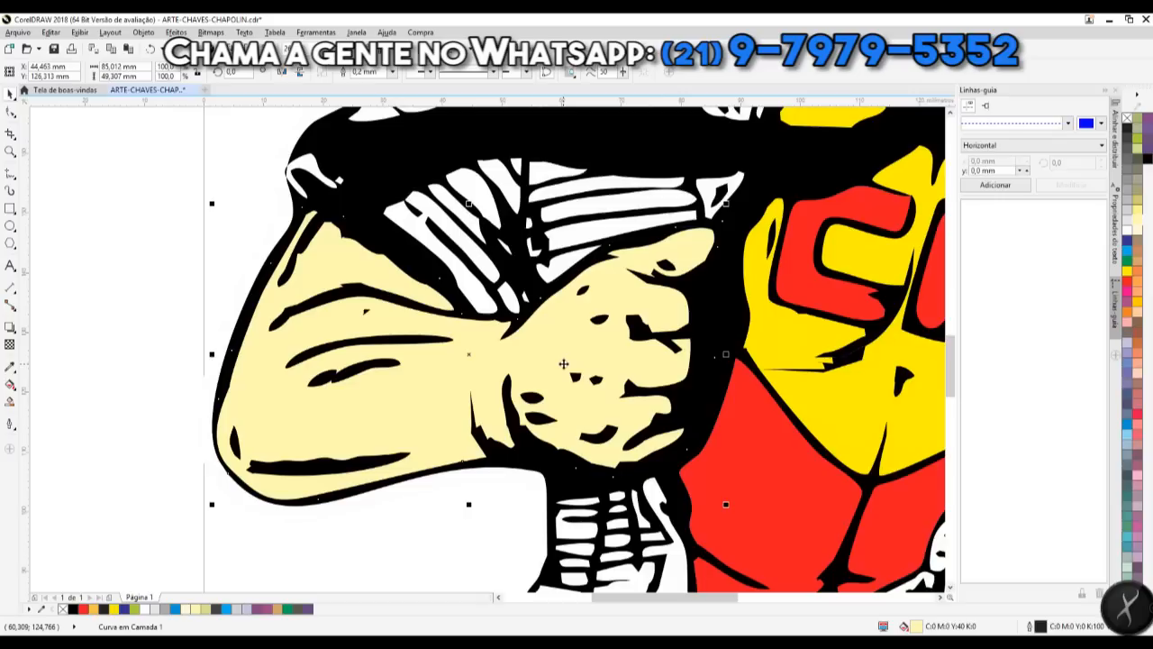
scroll(214, 465, "down", 3)
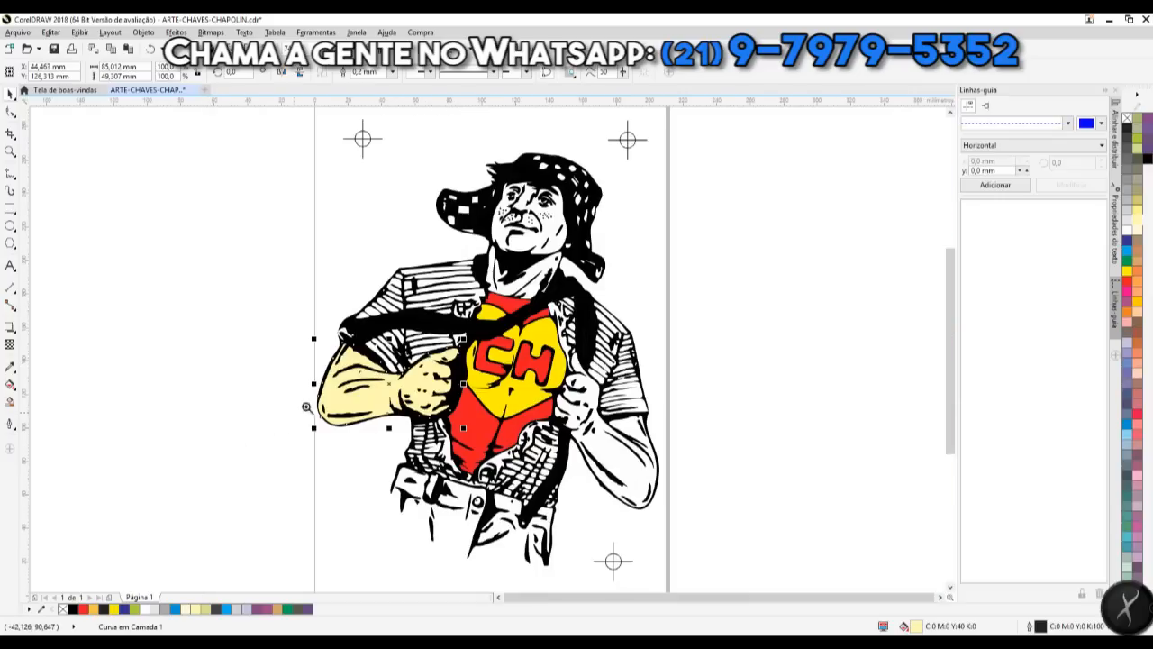
left_click_drag(299, 329, 473, 441)
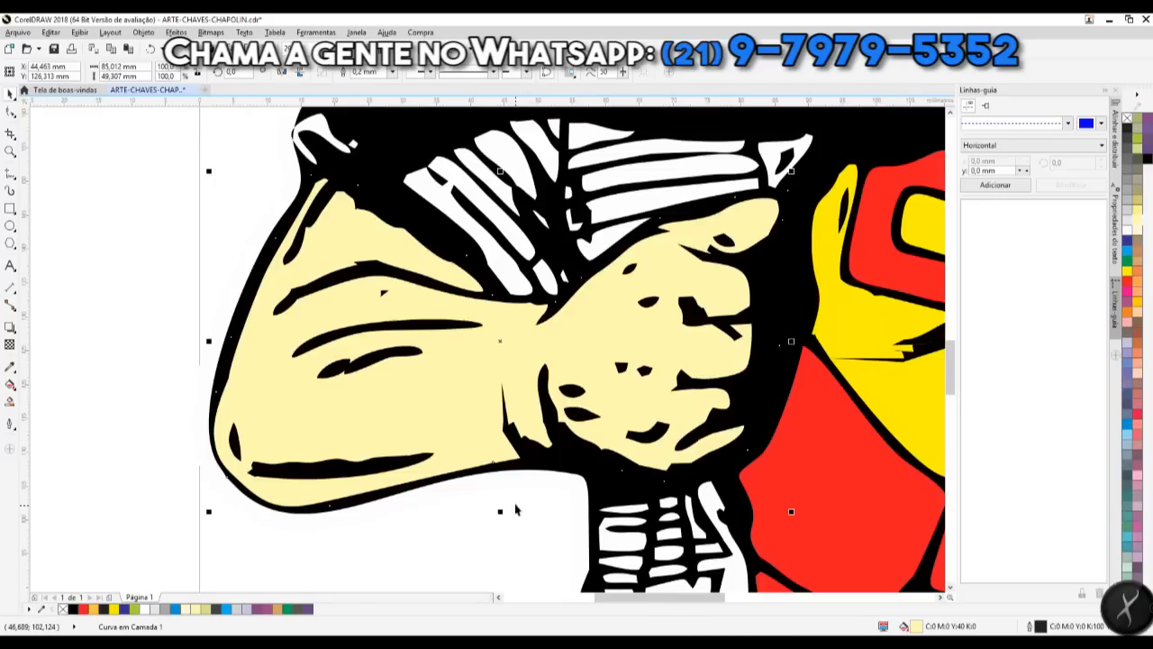
key("F4")
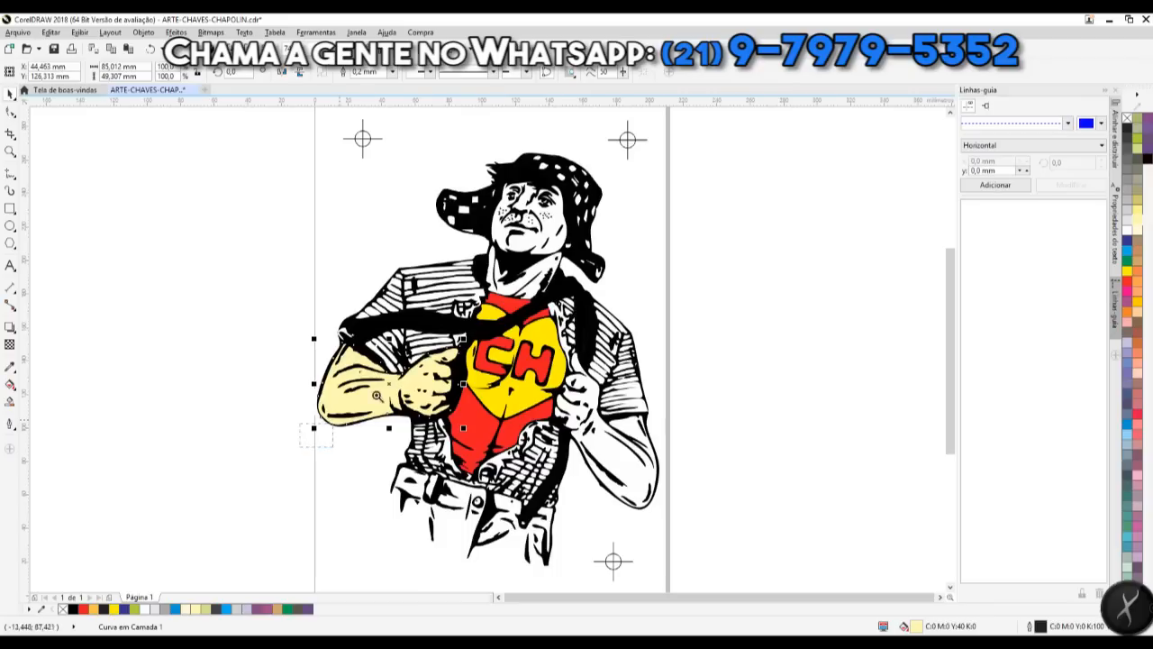
scroll(361, 401, "up", 3)
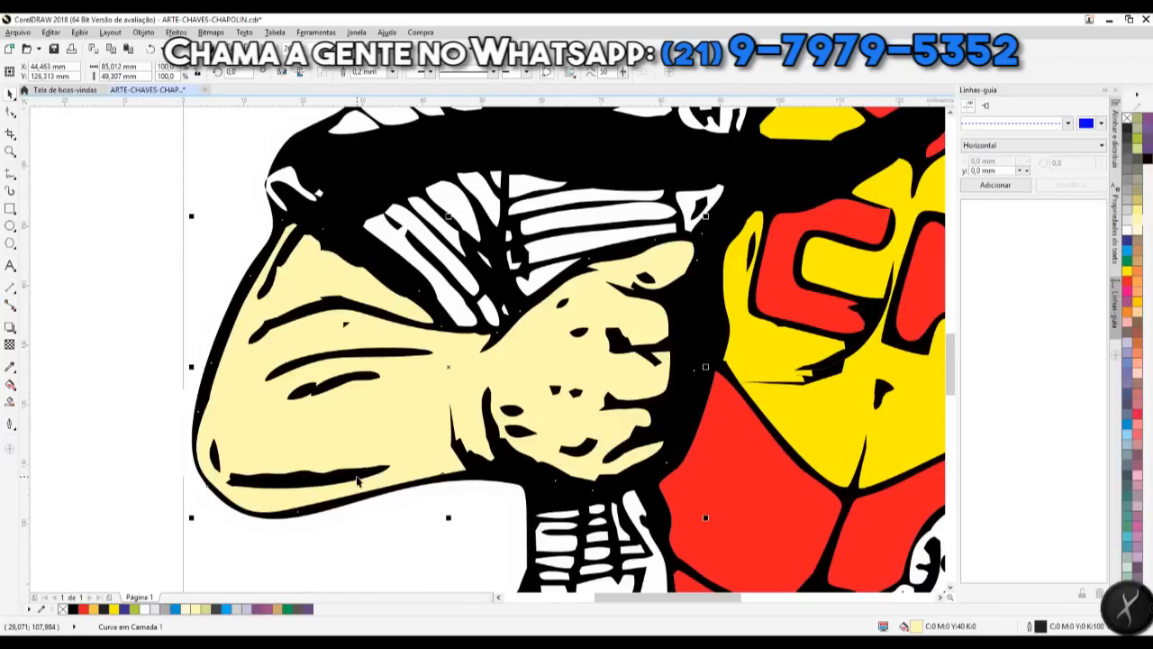
scroll(357, 481, "down", 3)
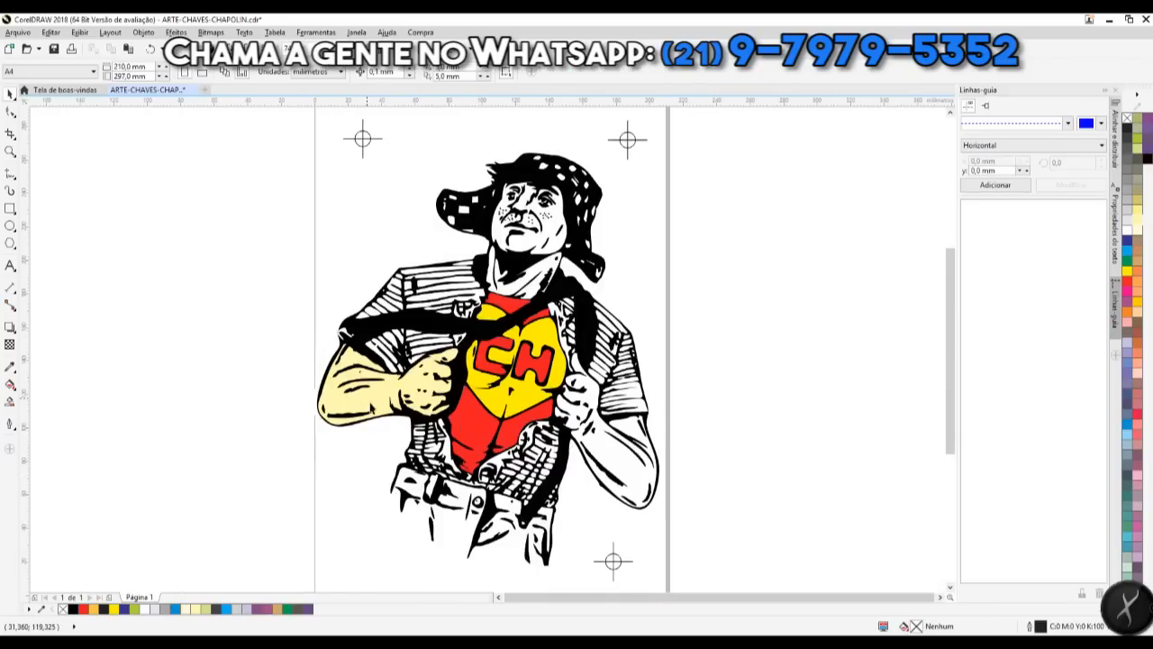
Step: Try orange, dark grey, salmon (C:0 M:40 Y:40 K:0) and light pink (C:0 M:20 Y:20 K:0) fills on the arm and return to pale yellow
left_click(1136, 284)
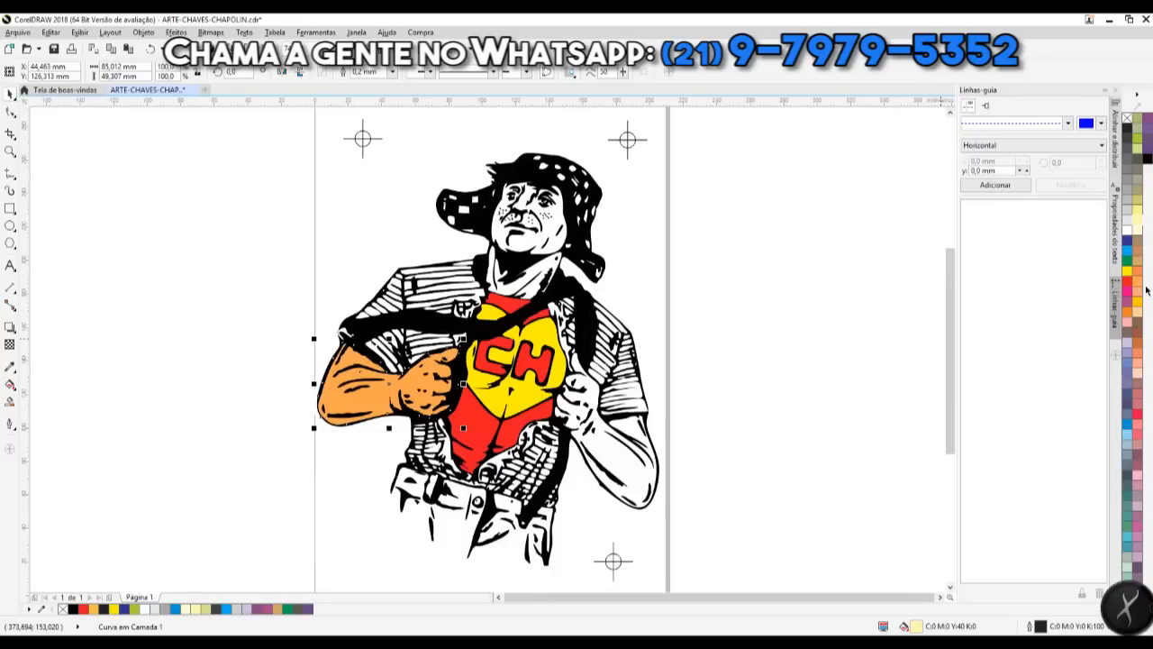
left_click(1137, 160)
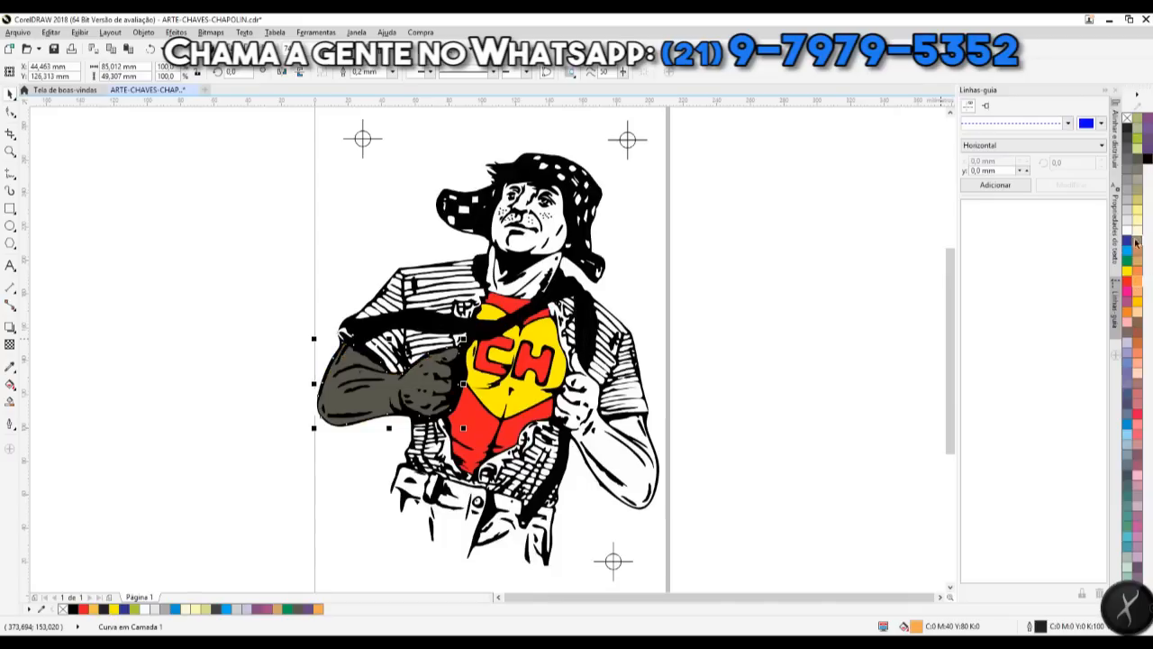
left_click(1135, 393)
left_click(1137, 371)
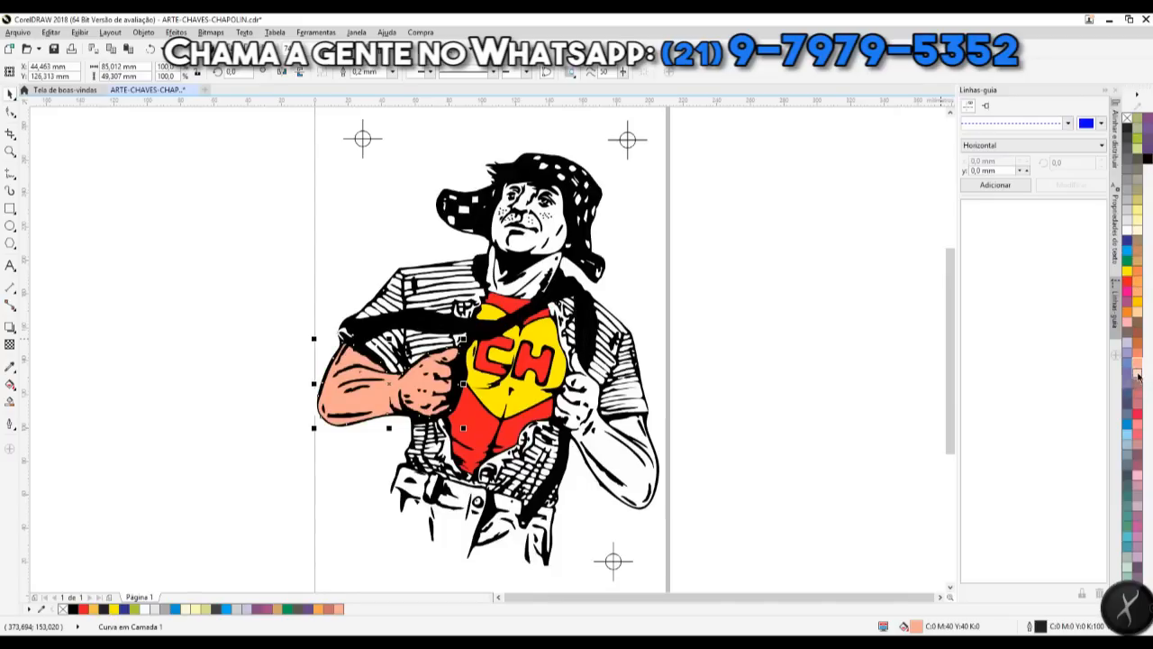
left_click(1139, 378)
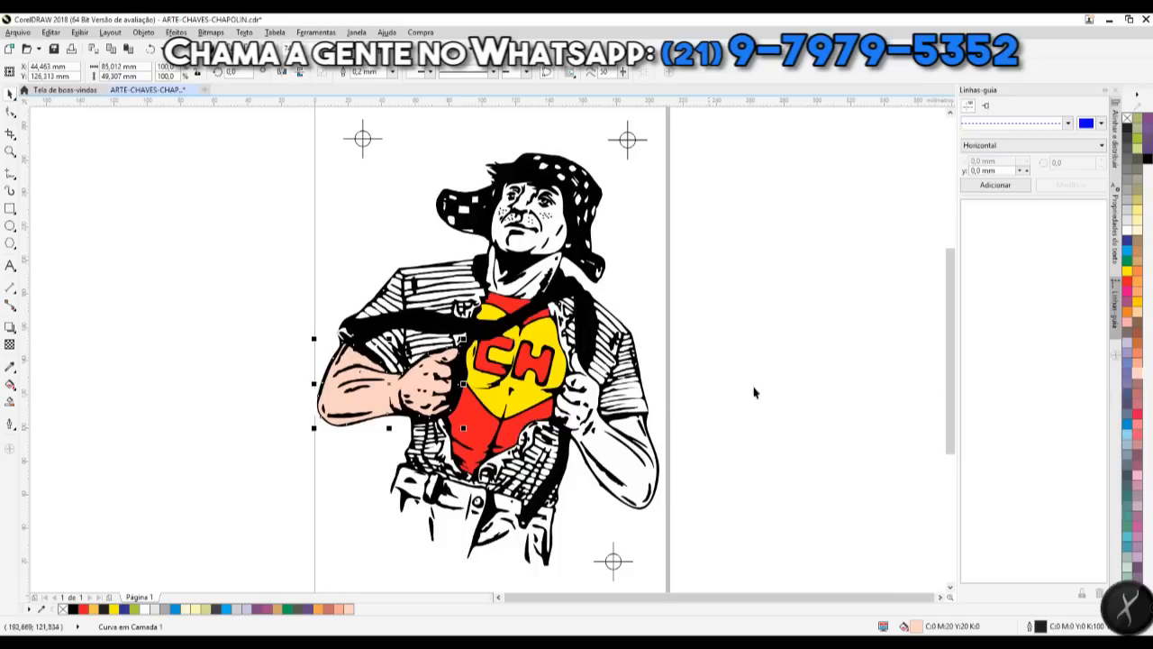
left_click(1137, 232)
left_click(1137, 219)
left_click(849, 378)
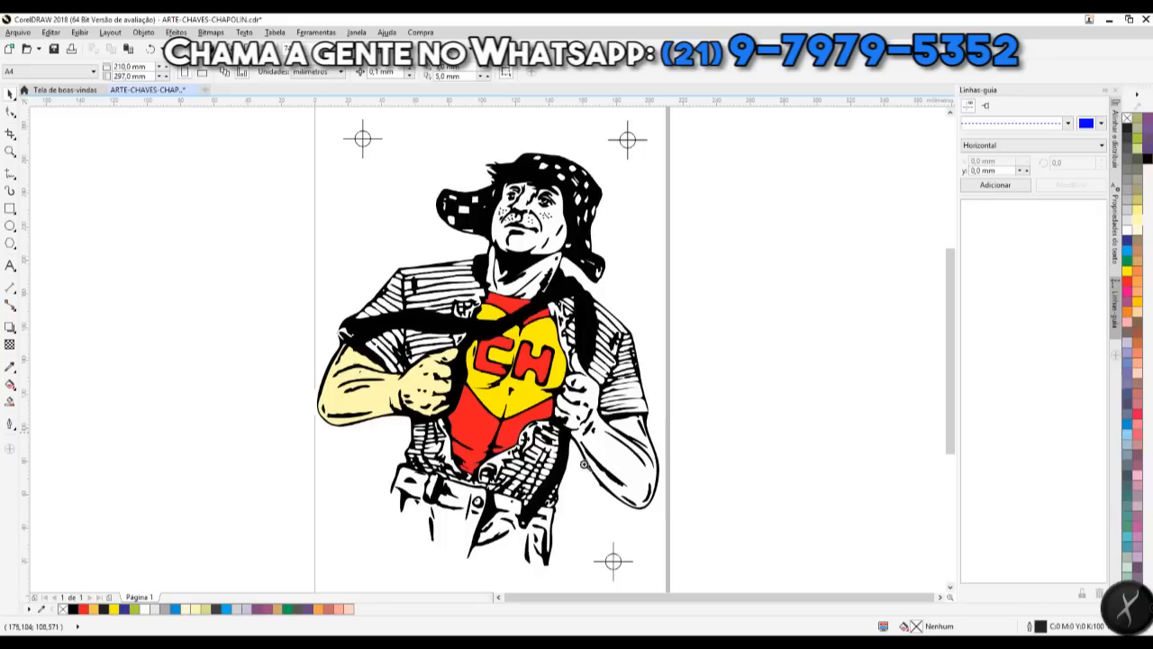
Step: Start outlining the other arm at the outer corner of its sleeve cuff, following the outer edge down to the elbow tip
scroll(676, 358, "up", 3)
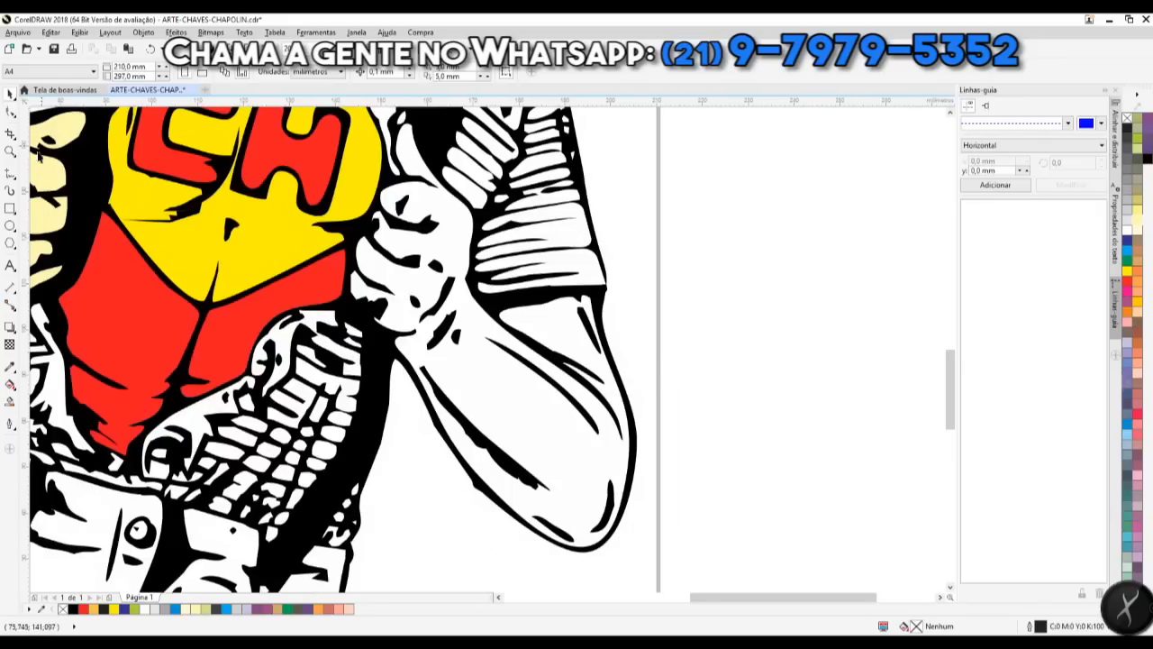
left_click(7, 173)
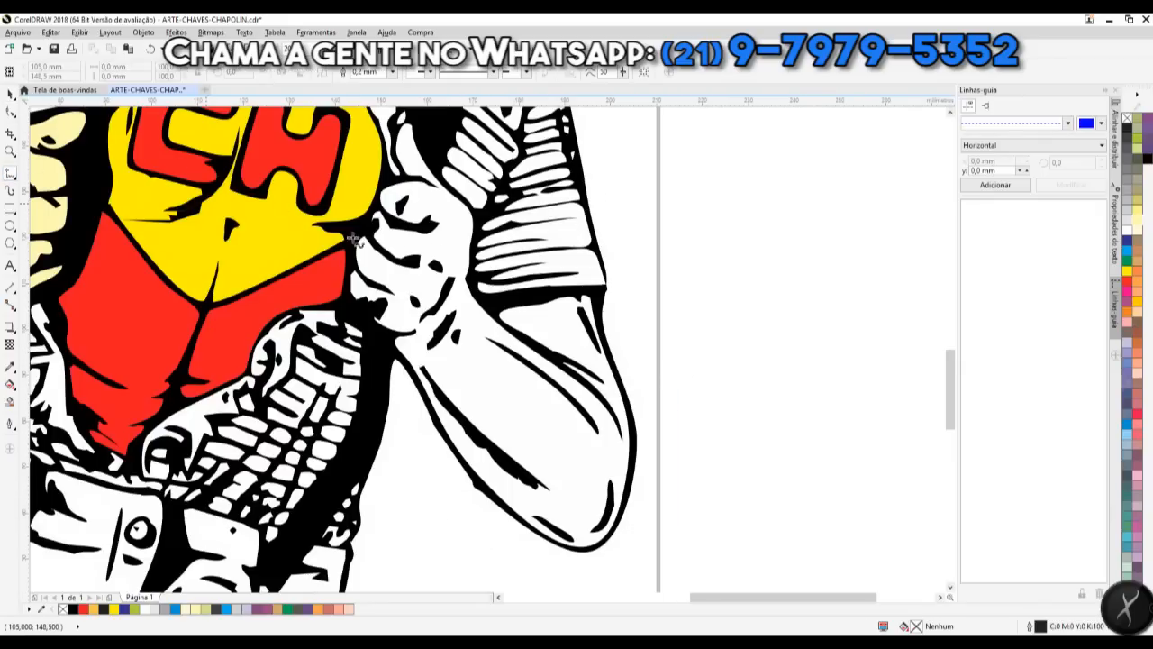
left_click(595, 297)
left_click(600, 341)
left_click(602, 343)
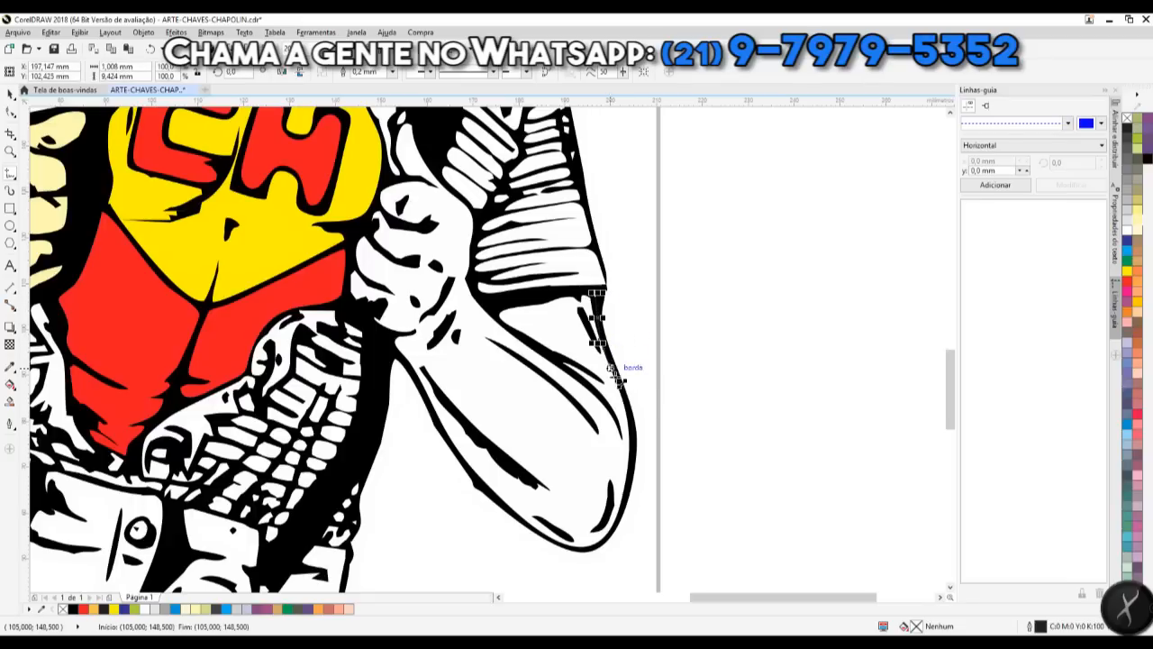
left_click(633, 417)
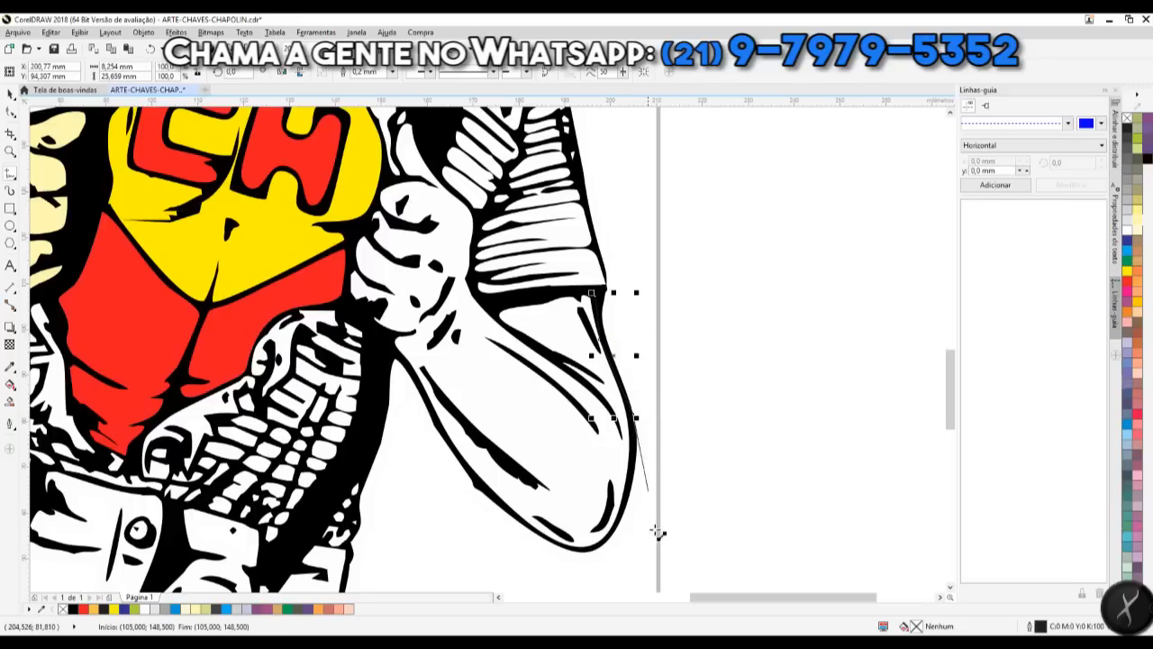
left_click(616, 532)
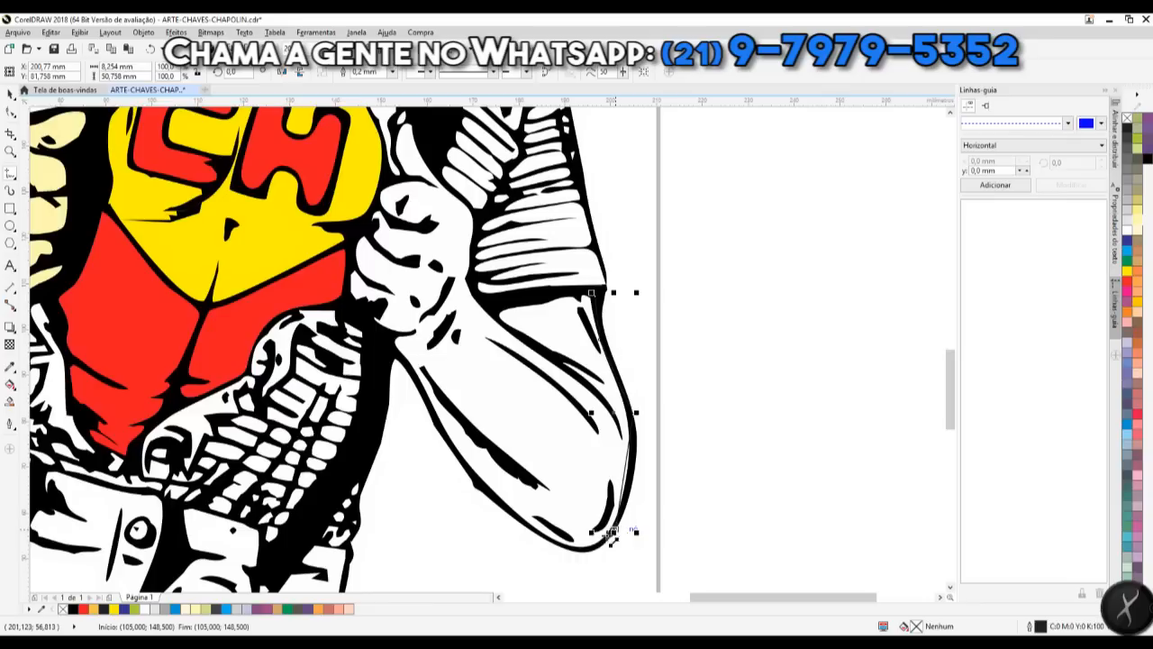
left_click(583, 552)
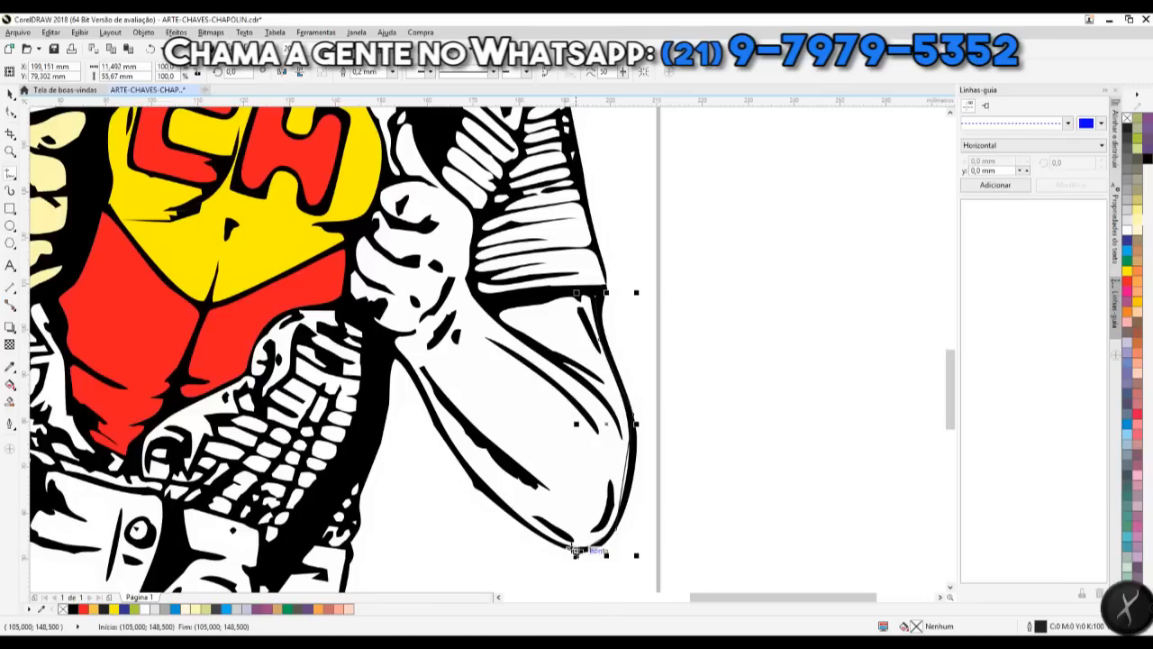
Step: Continue the outline along the underside of the forearm and around the knuckles to the top of the fist
left_click(474, 484)
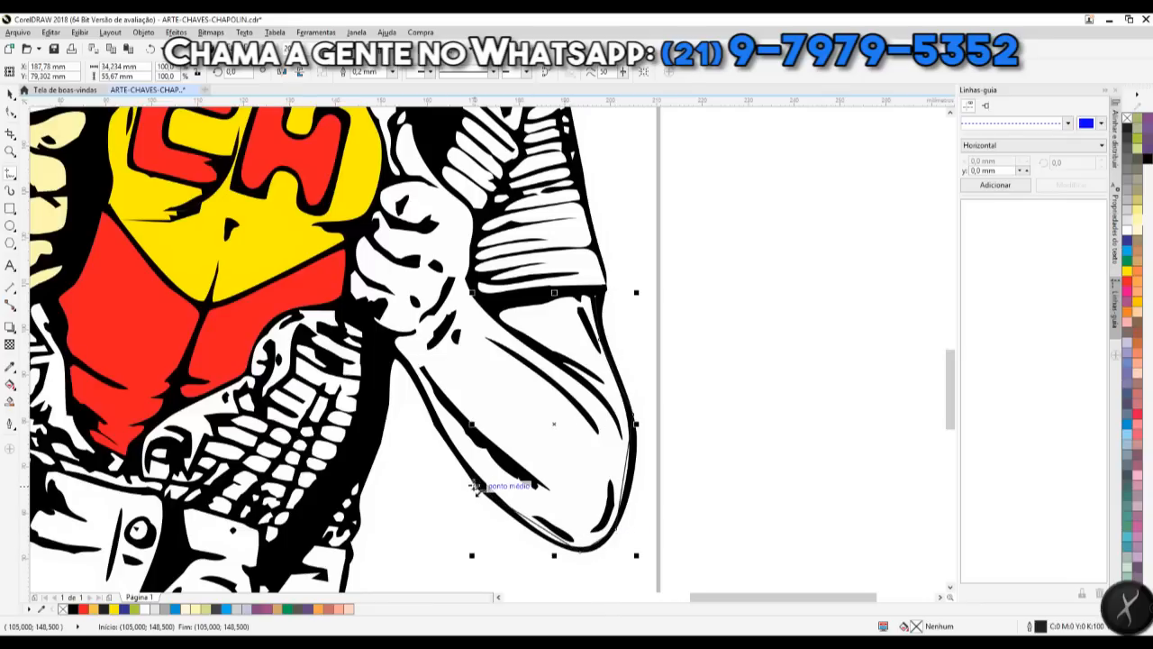
left_click(410, 377)
left_click(377, 331)
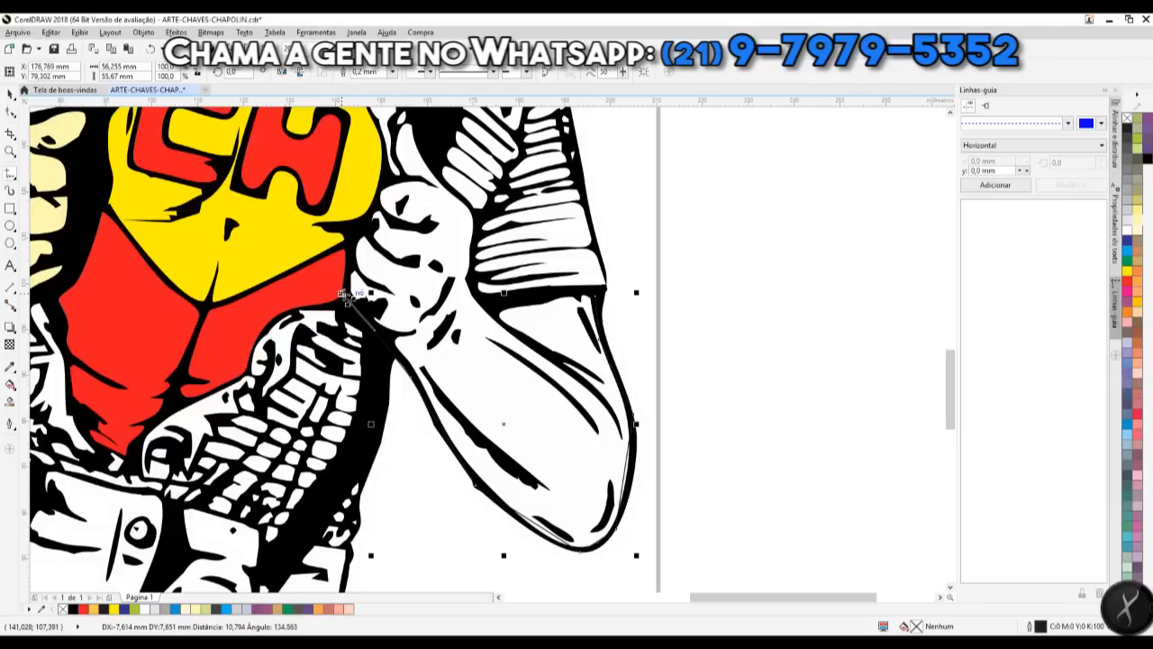
left_click(342, 289)
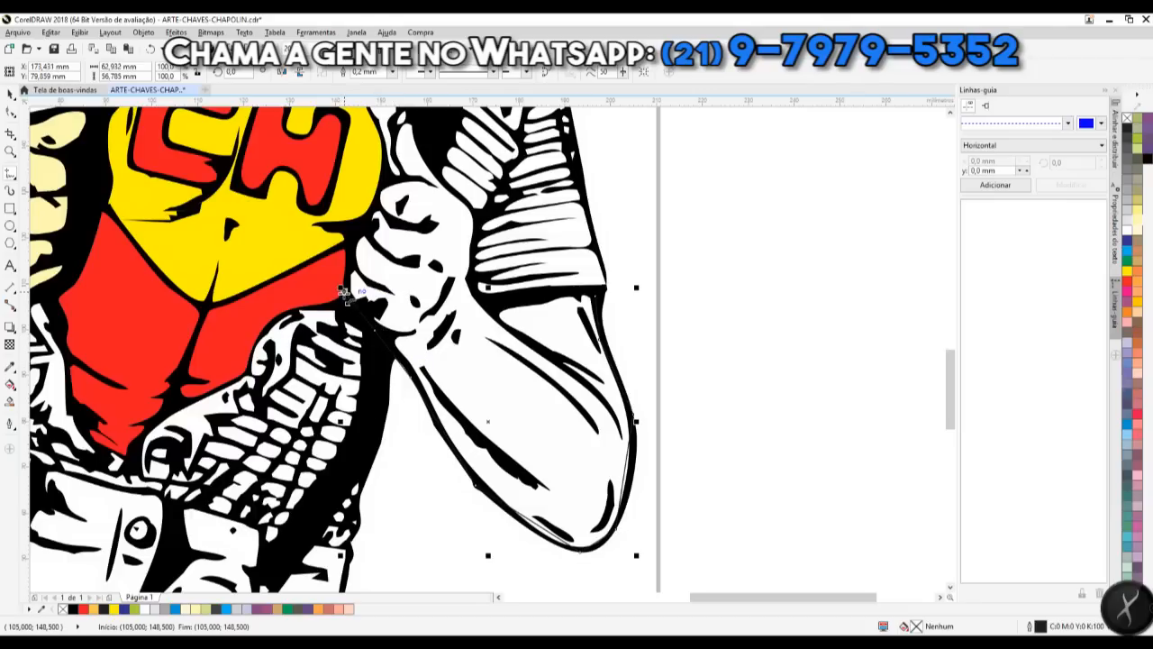
left_click(350, 232)
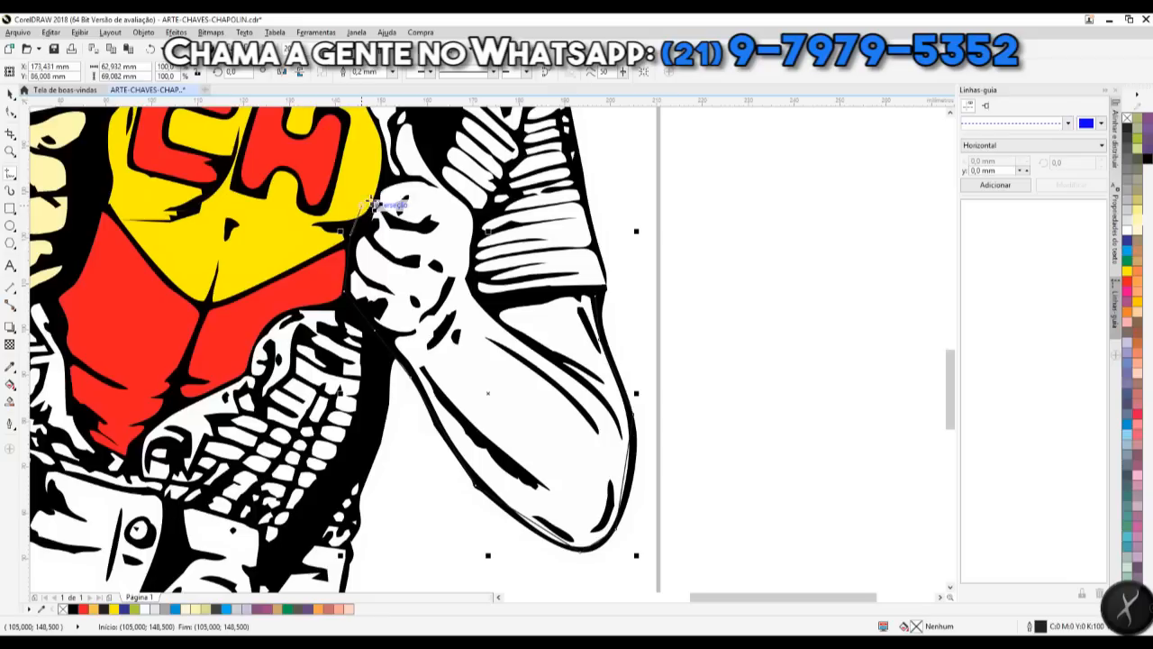
left_click(372, 208)
left_click(379, 176)
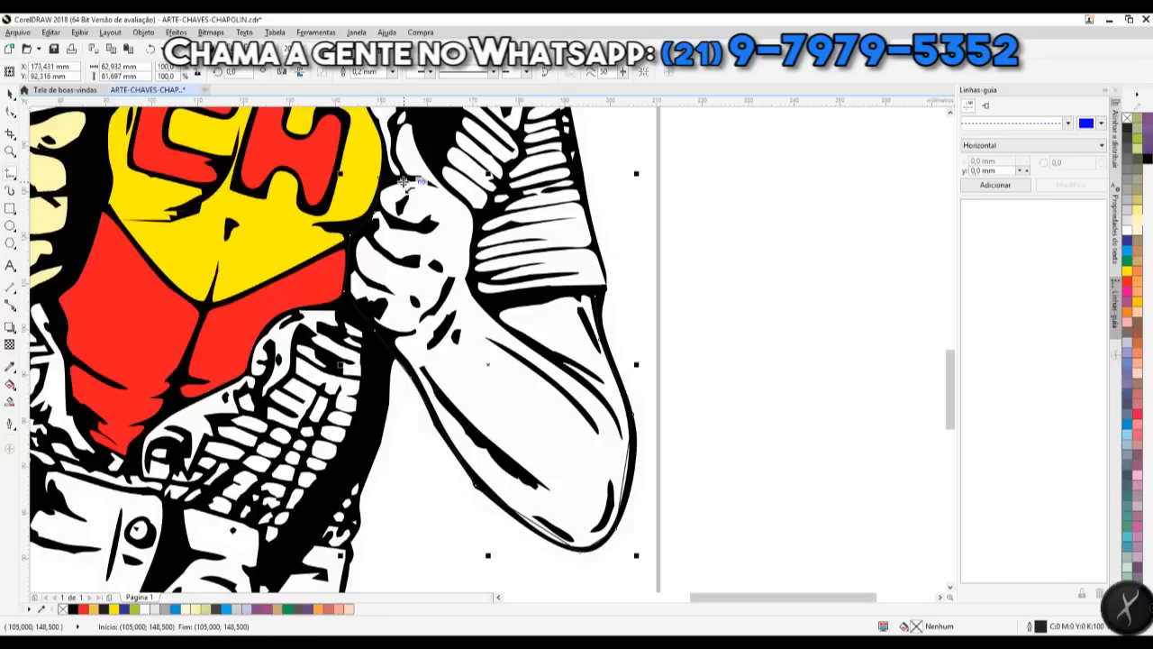
Step: Close the outline over the shirt edge above the fist, down beside the sleeve and along the cuff to the starting point
left_click(405, 115)
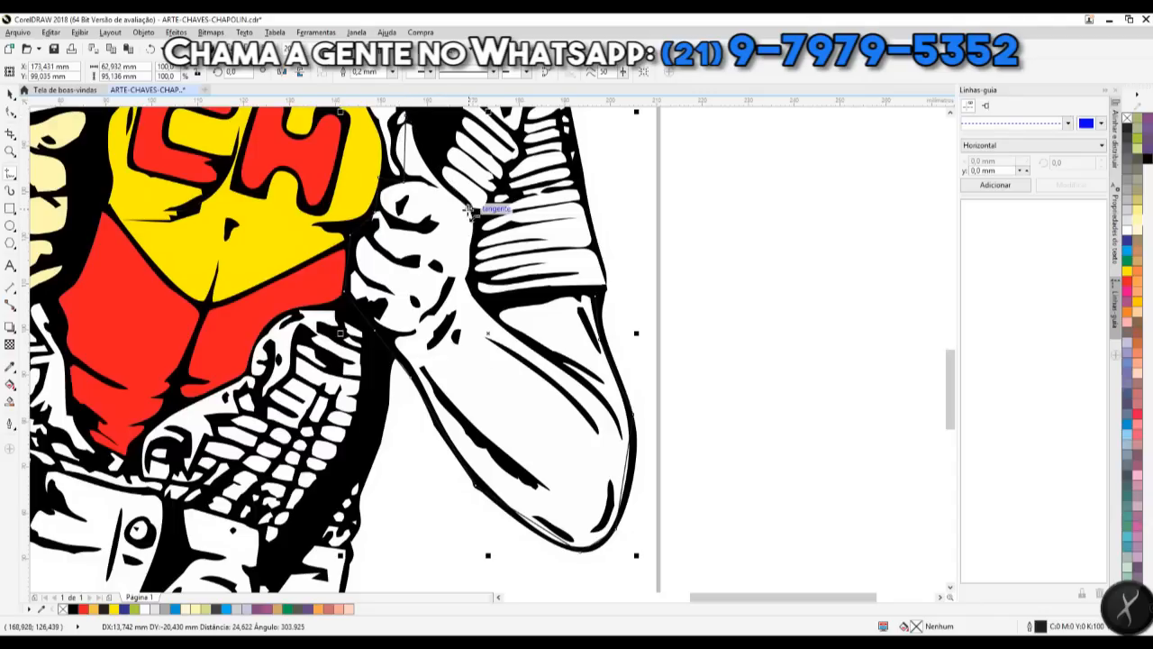
left_click(475, 290)
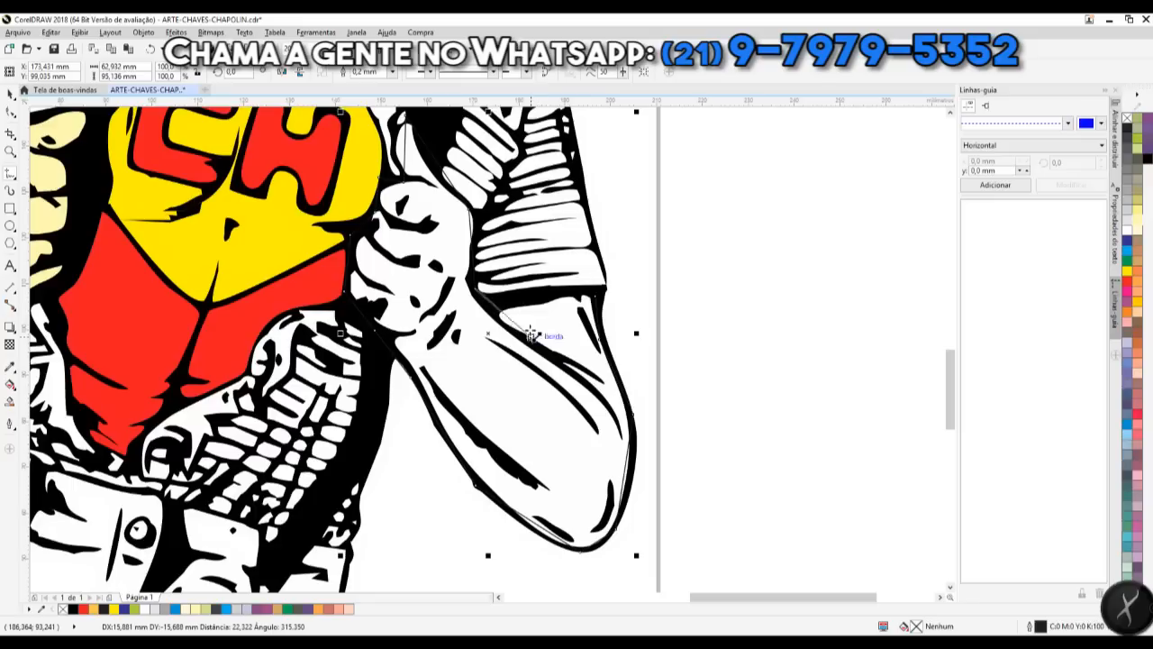
left_click(502, 300)
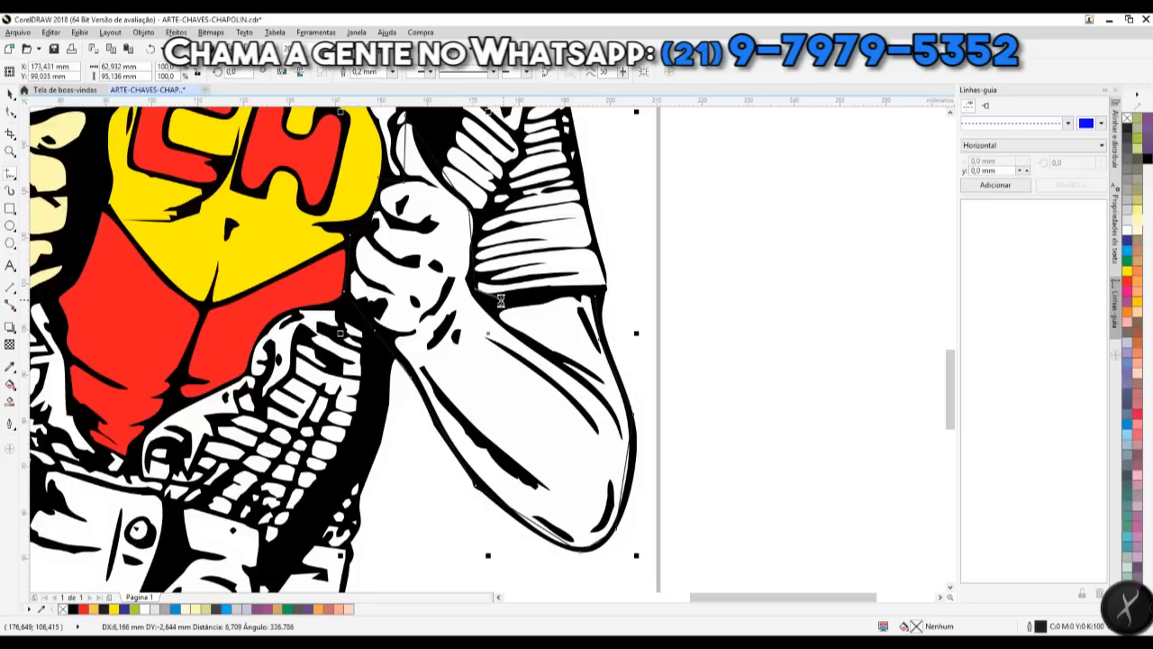
left_click(594, 295)
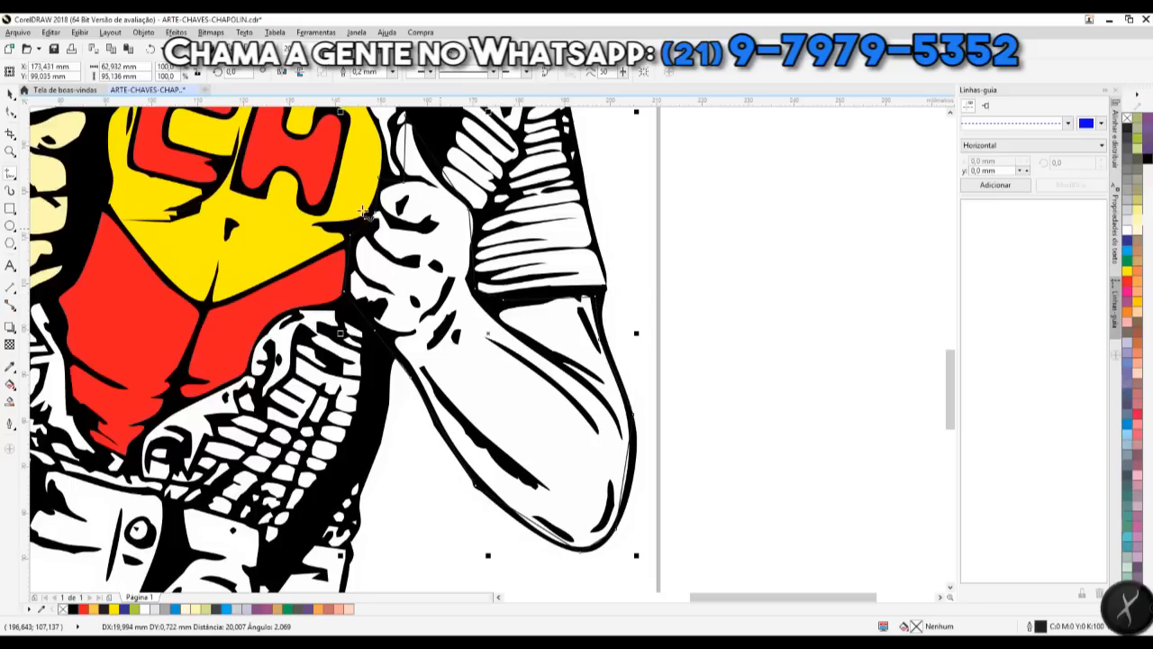
Step: Fill the closed second arm outline with pale yellow, C:0 M:0 Y:40 K:0, and show its nodes for editing
left_click(9, 93)
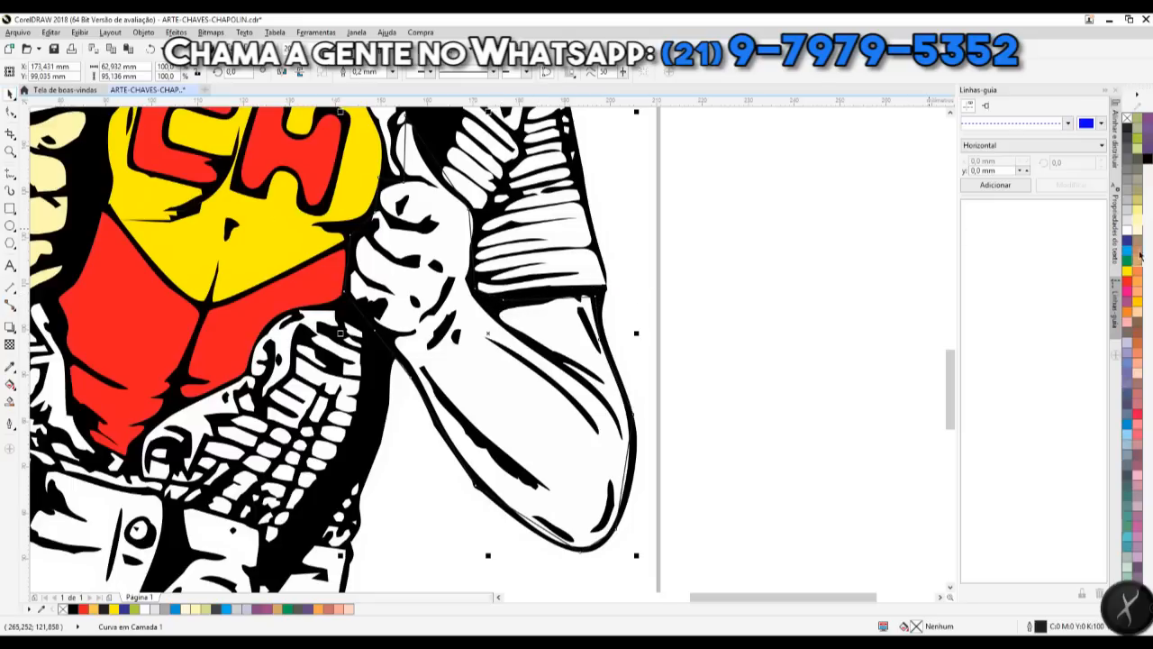
left_click(1137, 224)
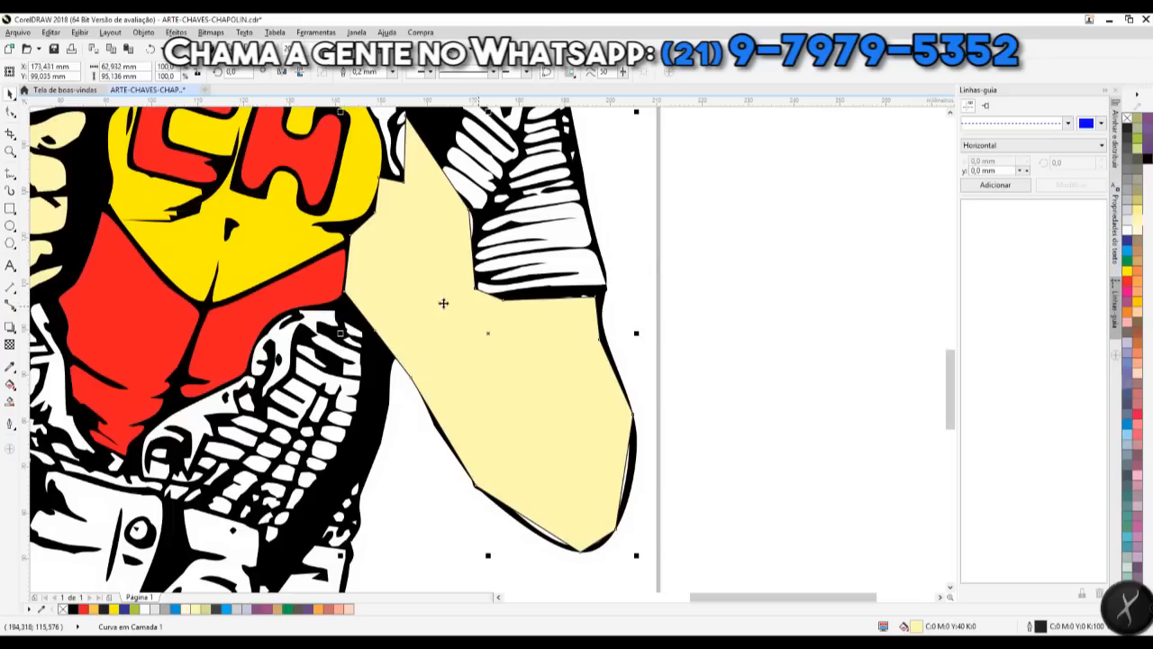
left_click(10, 110)
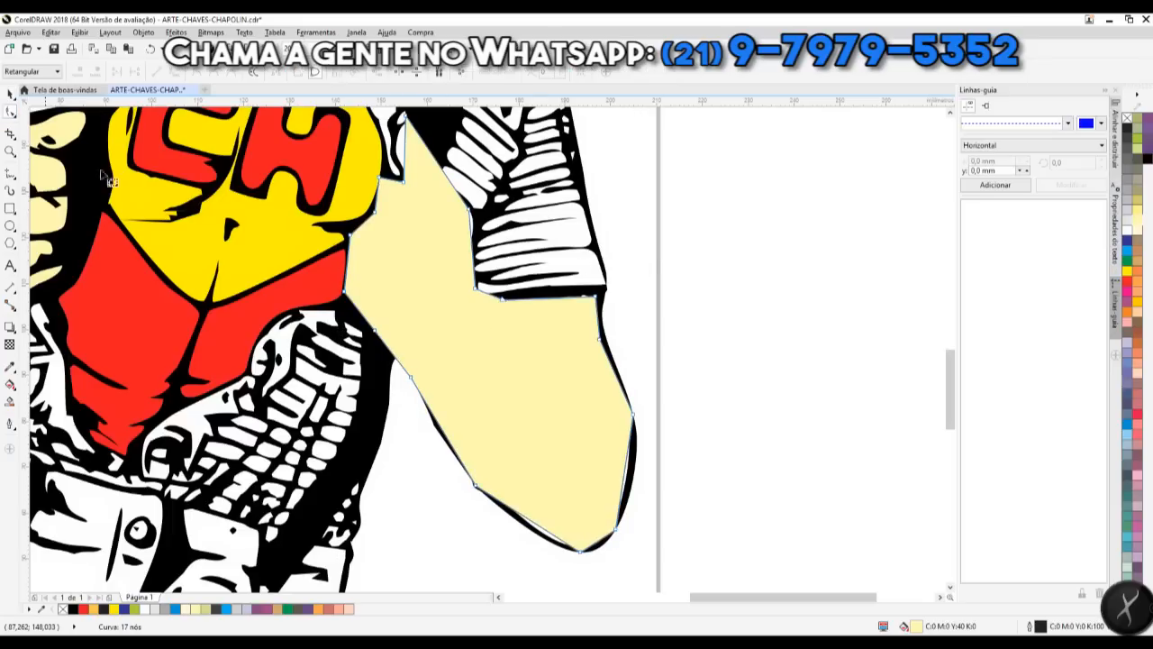
Step: Select every node of the second arm shape, make its segments curves and bow the sleeve cuff segment upward into the black line
left_click_drag(400, 108, 713, 567)
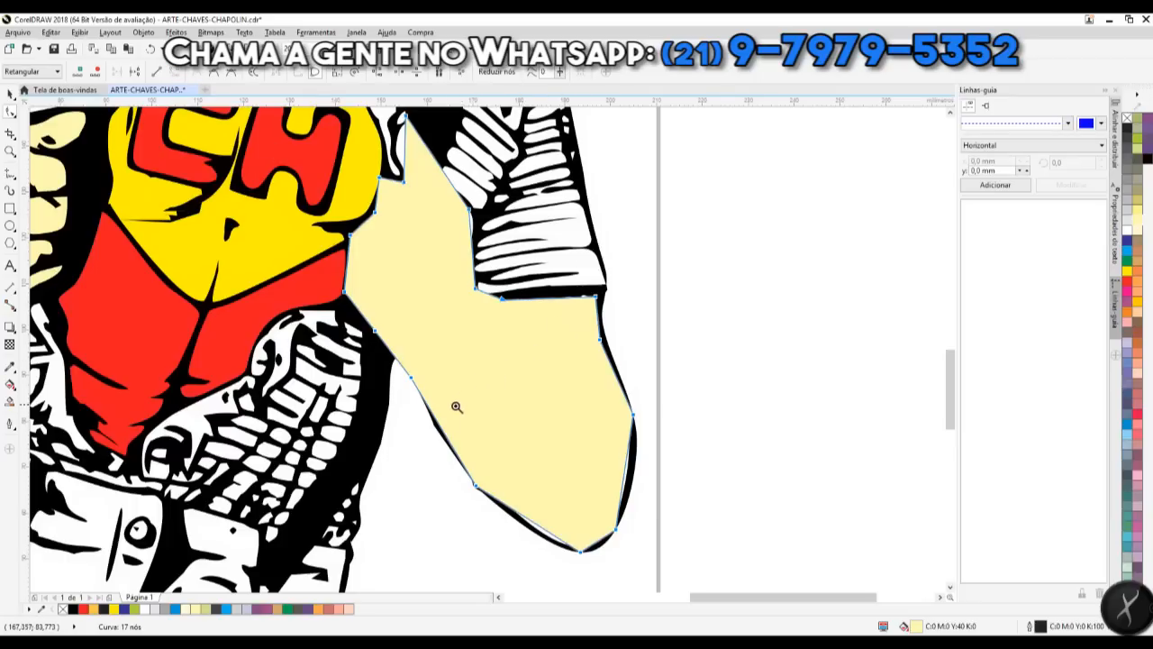
scroll(557, 303, "up", 2)
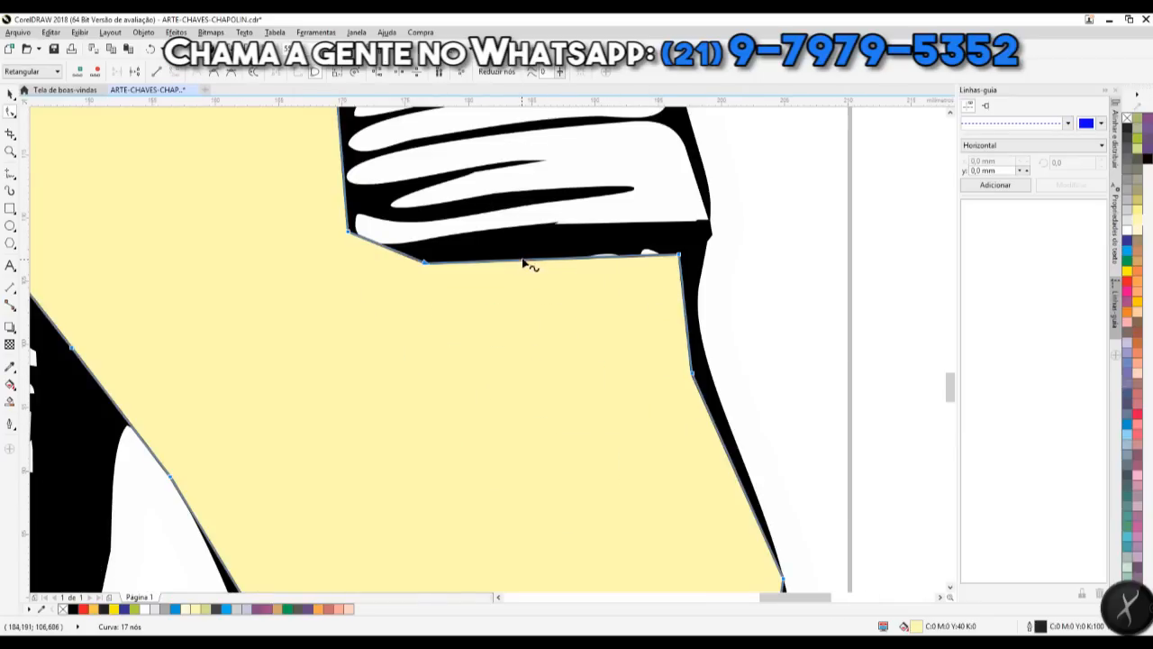
left_click_drag(553, 259, 582, 245)
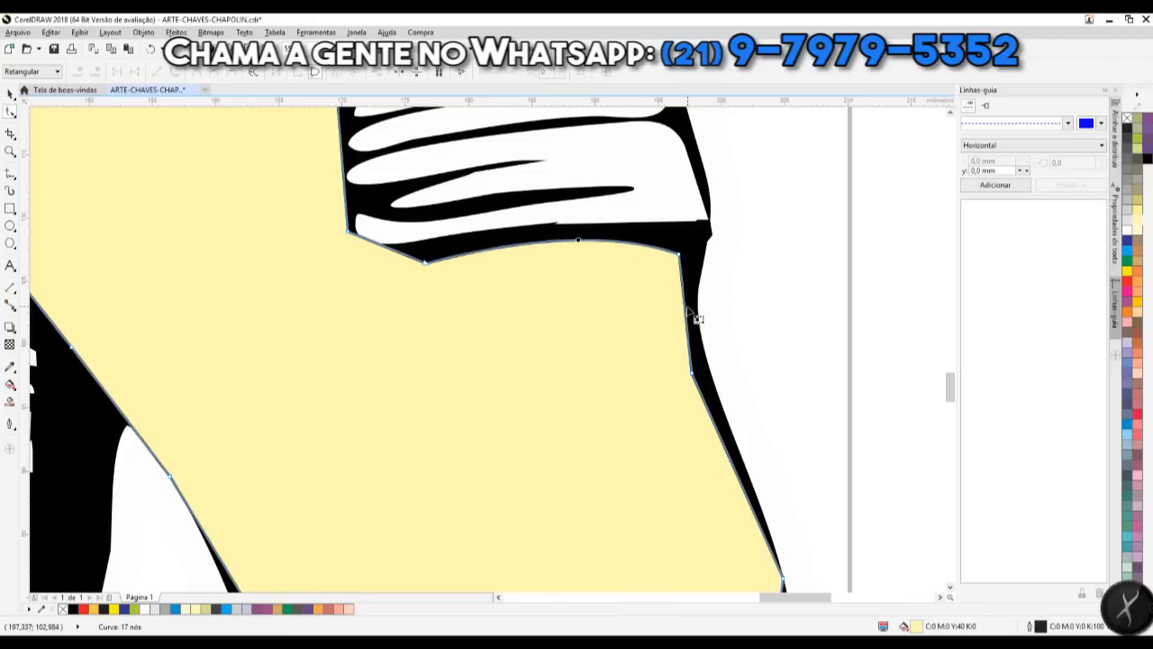
scroll(677, 356, "down", 3)
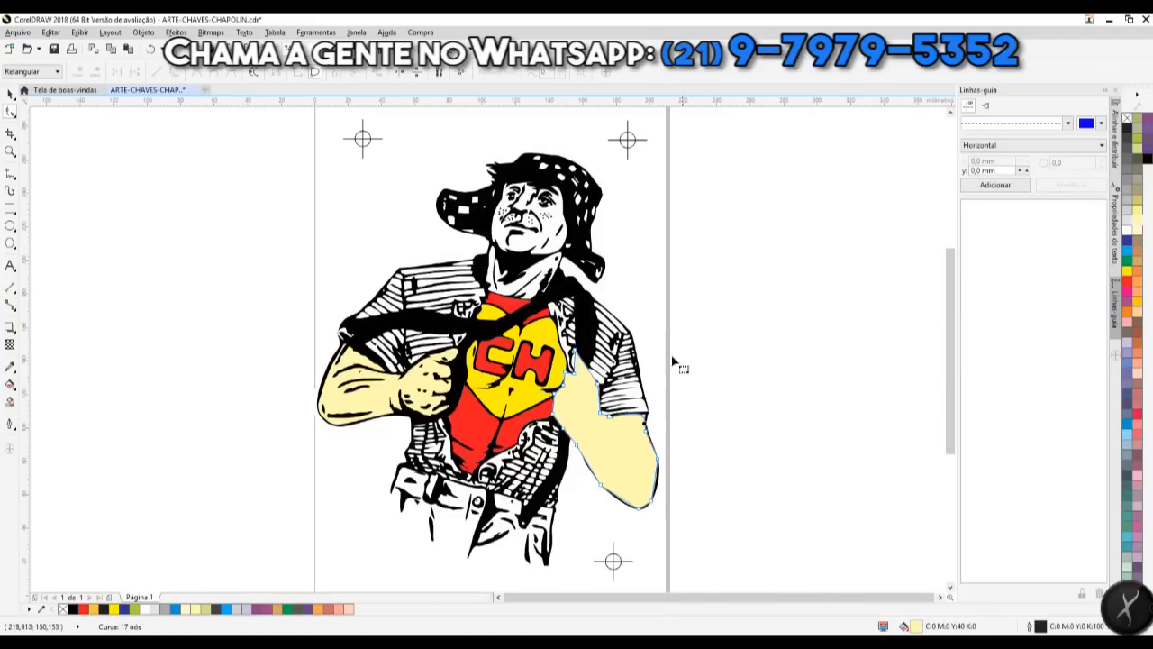
Step: Bend the outer elbow segment to follow the line art and shift its lower node inward over the black outline
left_click_drag(694, 437, 691, 447)
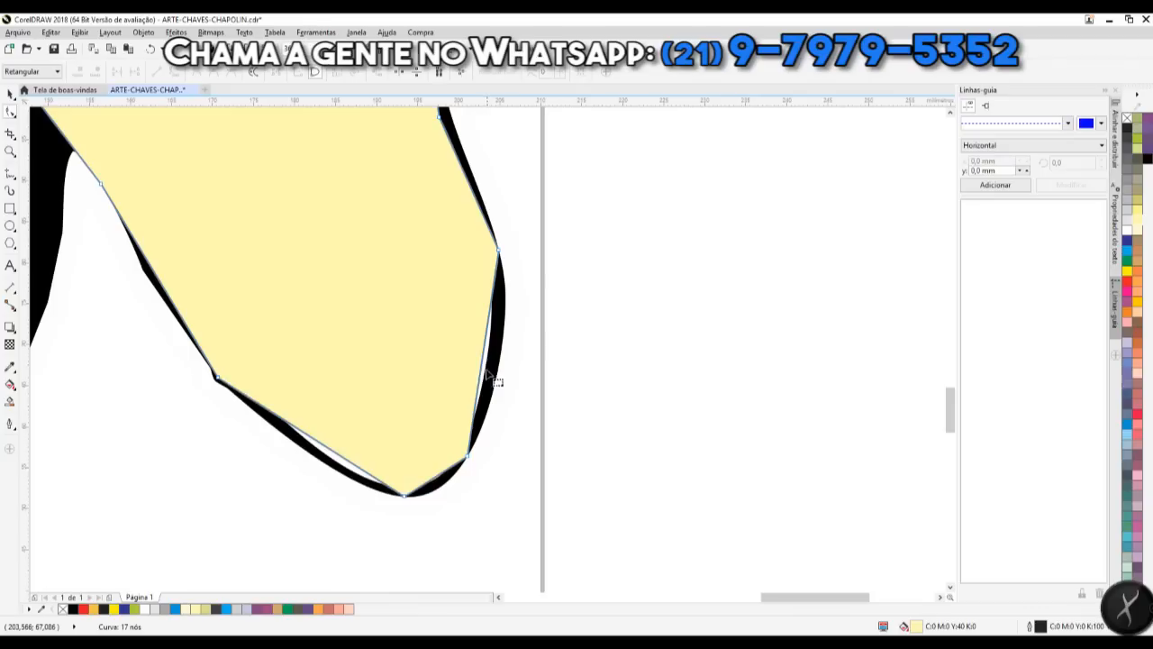
left_click_drag(481, 376, 487, 401)
key("z")
left_click_drag(390, 526, 478, 454)
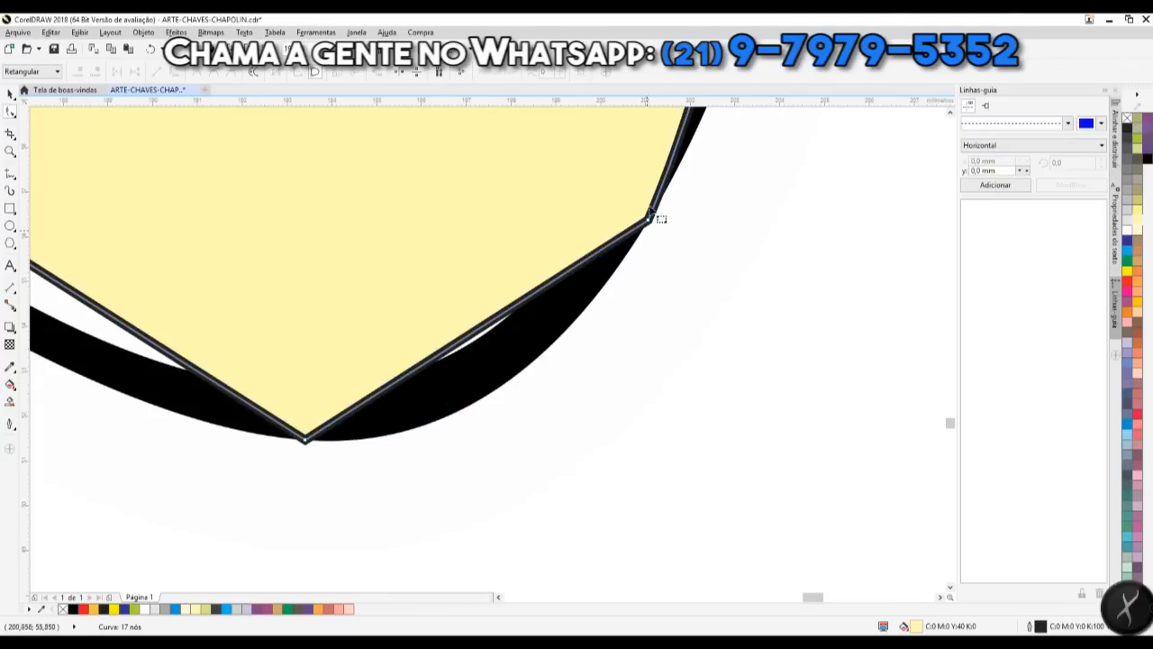
left_click_drag(655, 227, 630, 229)
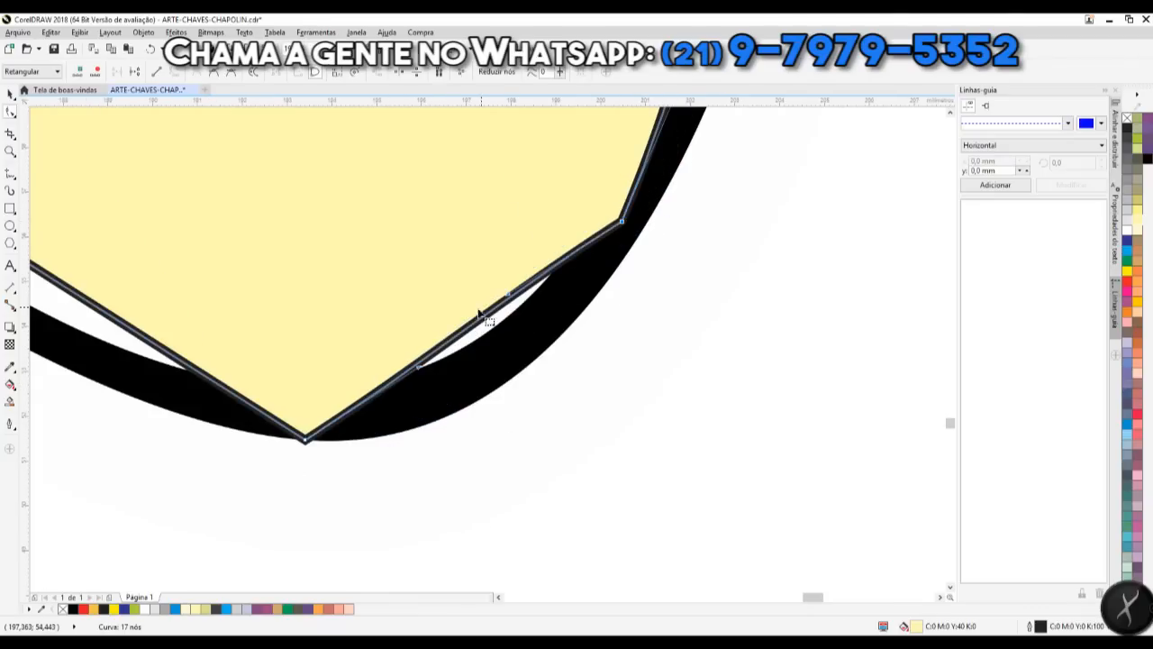
key("F4")
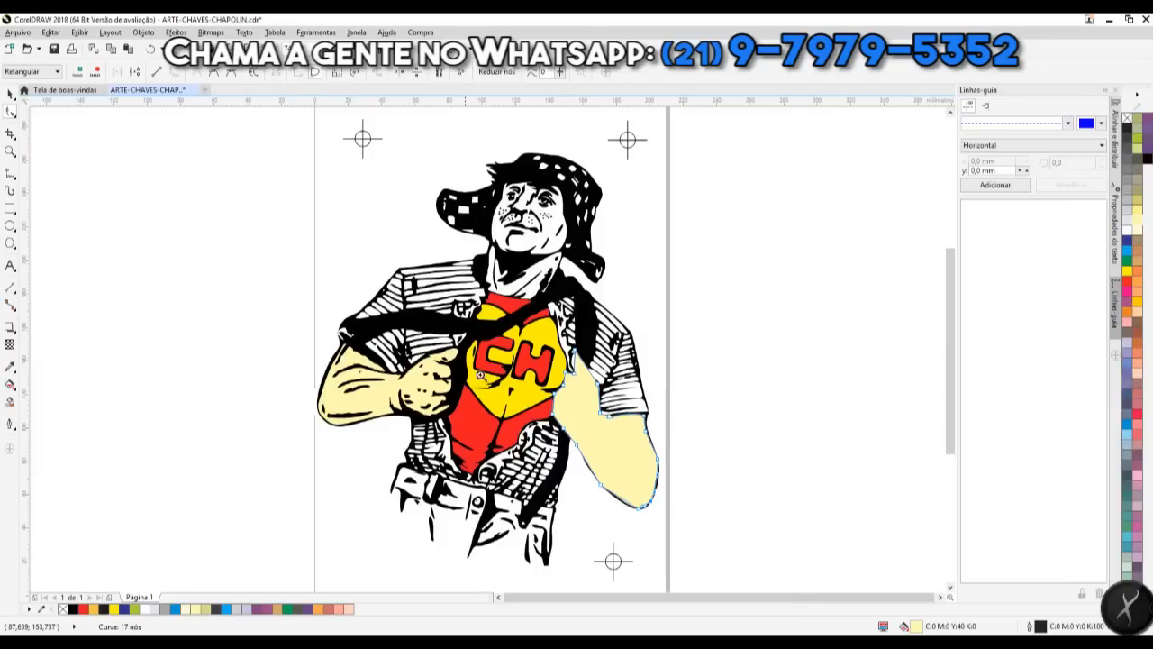
Step: Round the bottom of the elbow with a curved segment and raise the elbow tip node into the black outline
left_click_drag(694, 457, 695, 457)
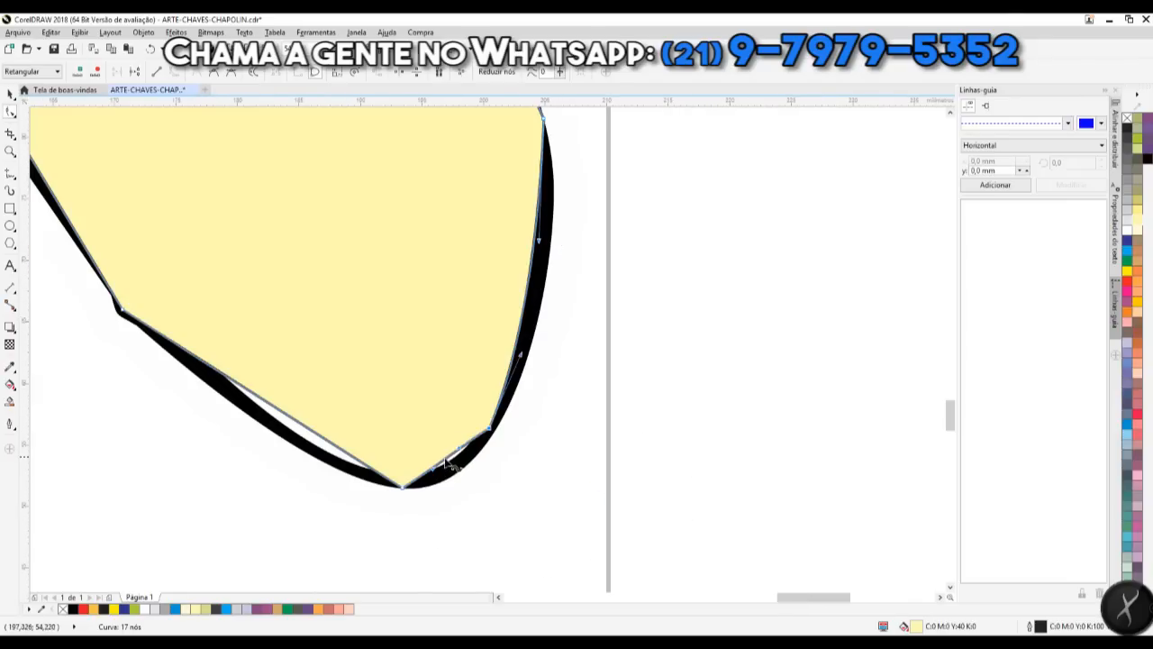
left_click(405, 494)
left_click_drag(413, 398, 425, 407)
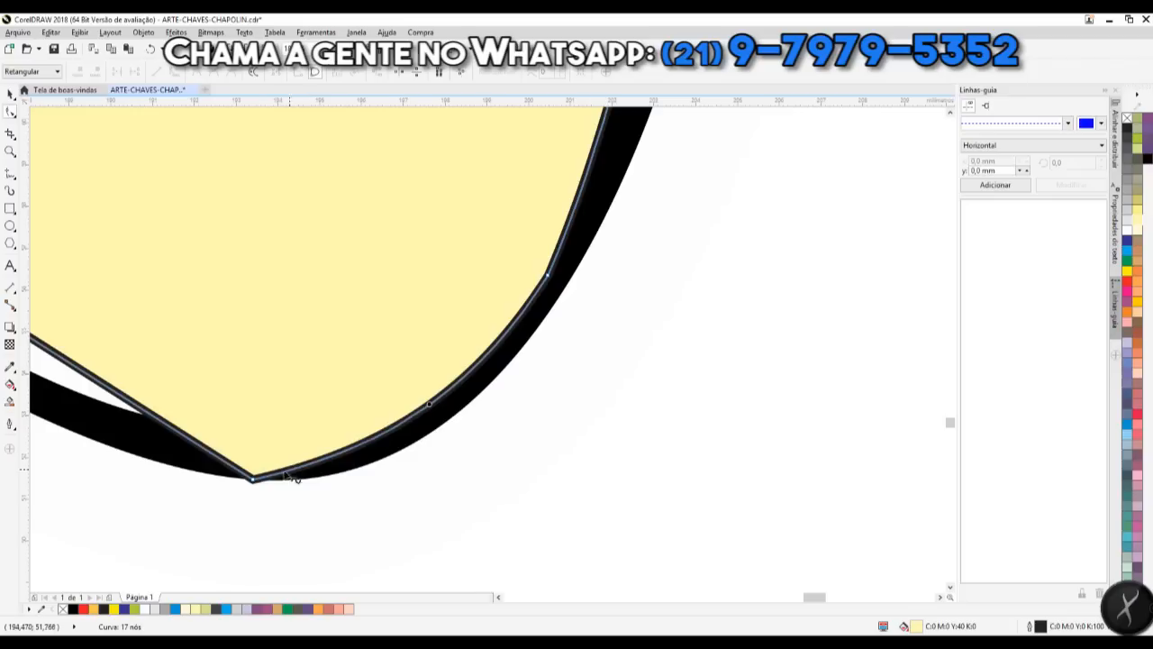
left_click_drag(255, 480, 255, 470)
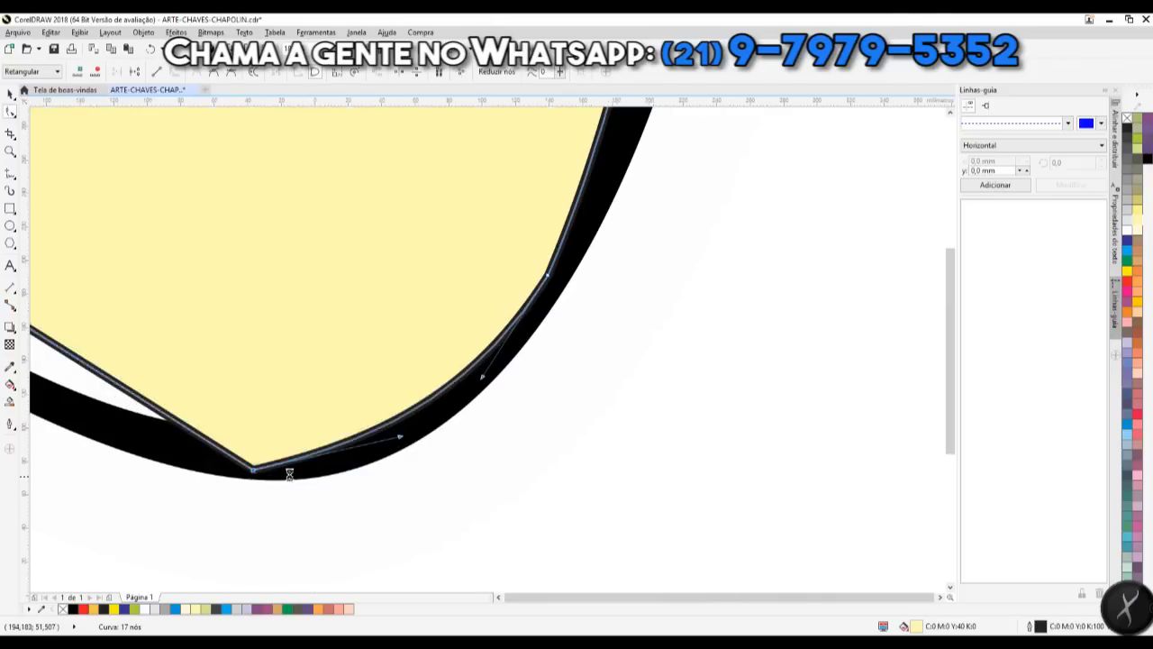
key("F4")
scroll(677, 486, "up", 4)
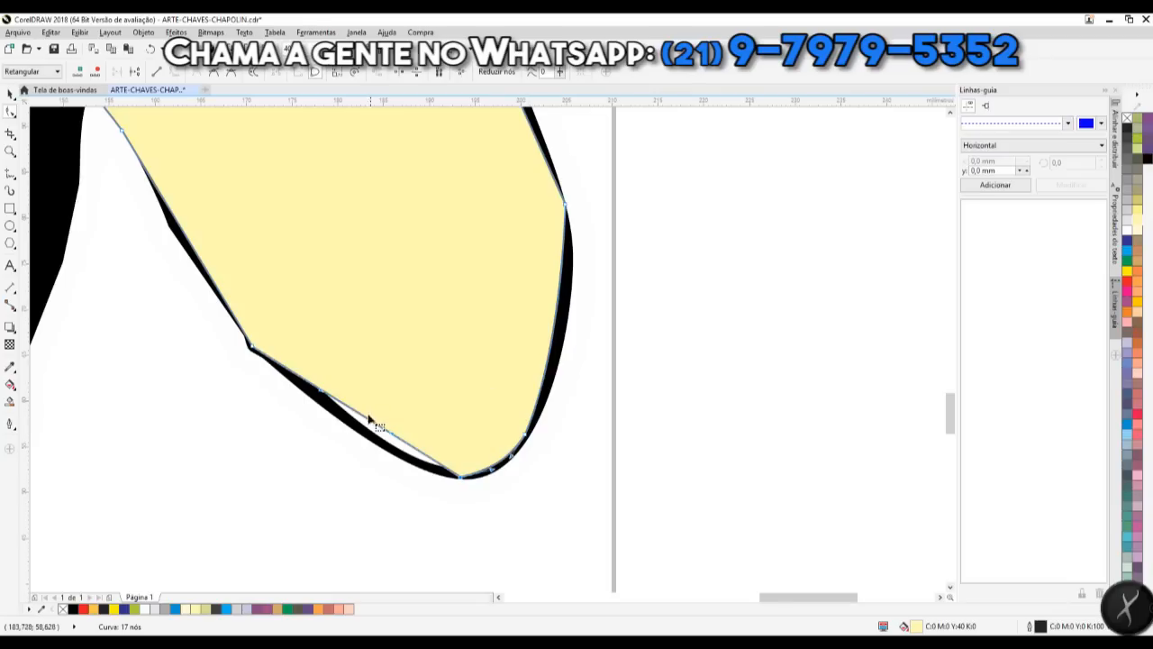
Step: Curve the forearm's underside near the elbow along the black line and reposition the node where the underside changes direction
left_click_drag(360, 420, 360, 433)
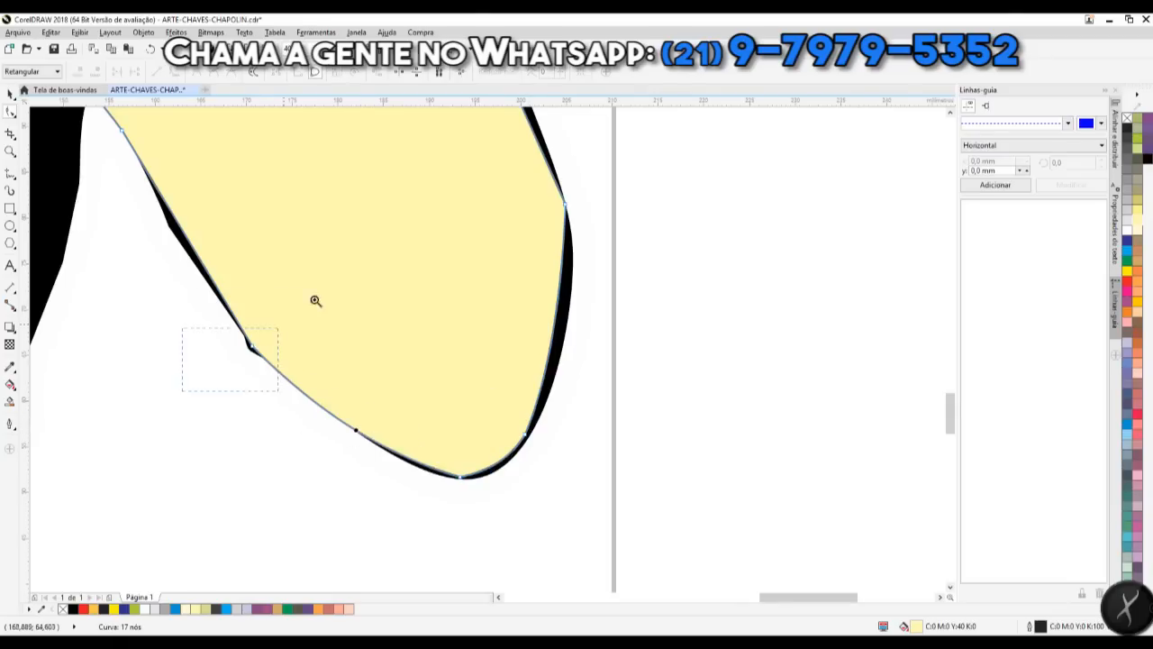
left_click(290, 320)
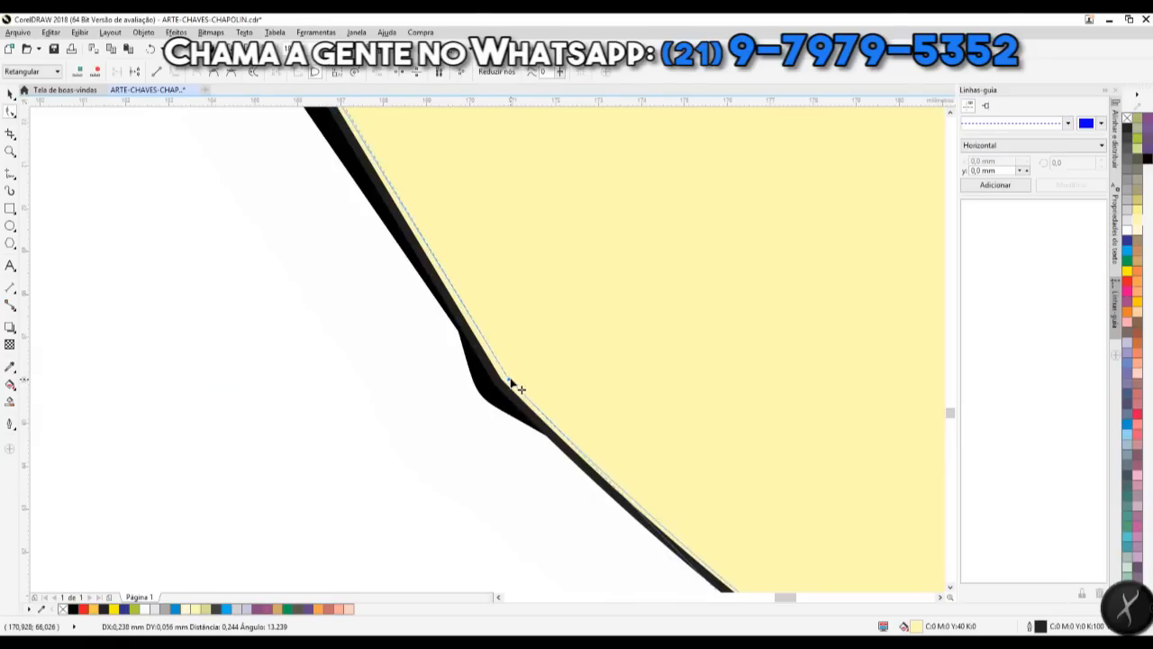
key("F4")
left_click_drag(596, 531, 649, 465)
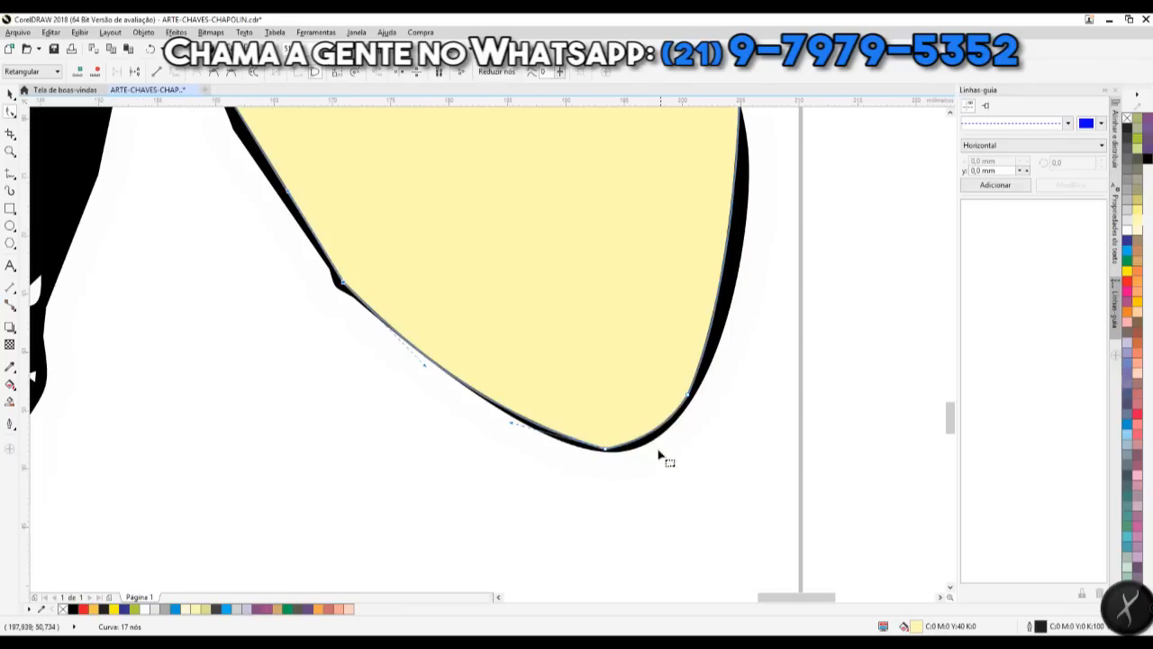
left_click(424, 367)
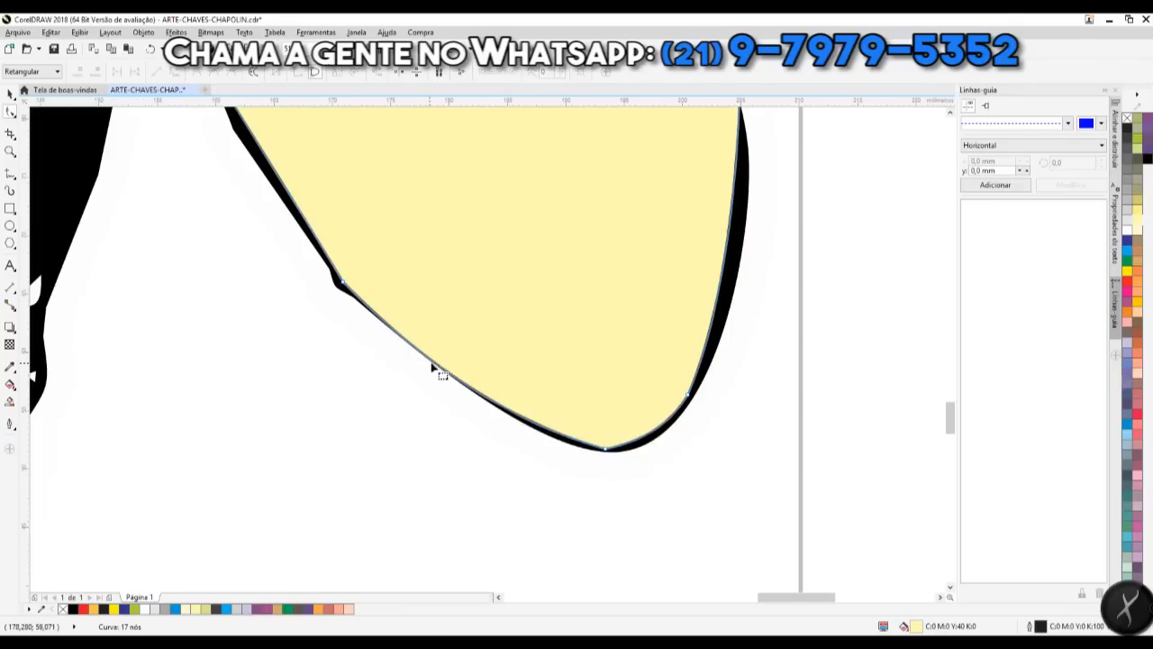
left_click(428, 358)
left_click_drag(425, 366, 441, 366)
key("shift+F4")
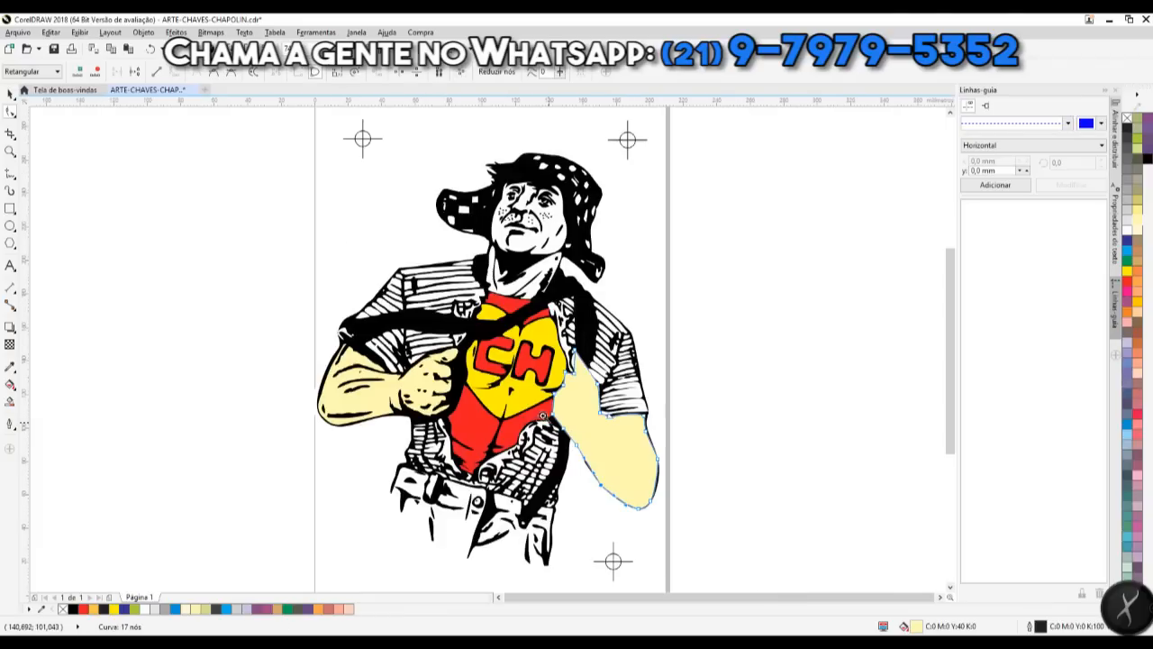
Step: Adjust the node and curve on the forearm's underside toward the wrist so the edge follows the black line
scroll(543, 417, "up", 5)
left_click_drag(502, 368, 515, 361)
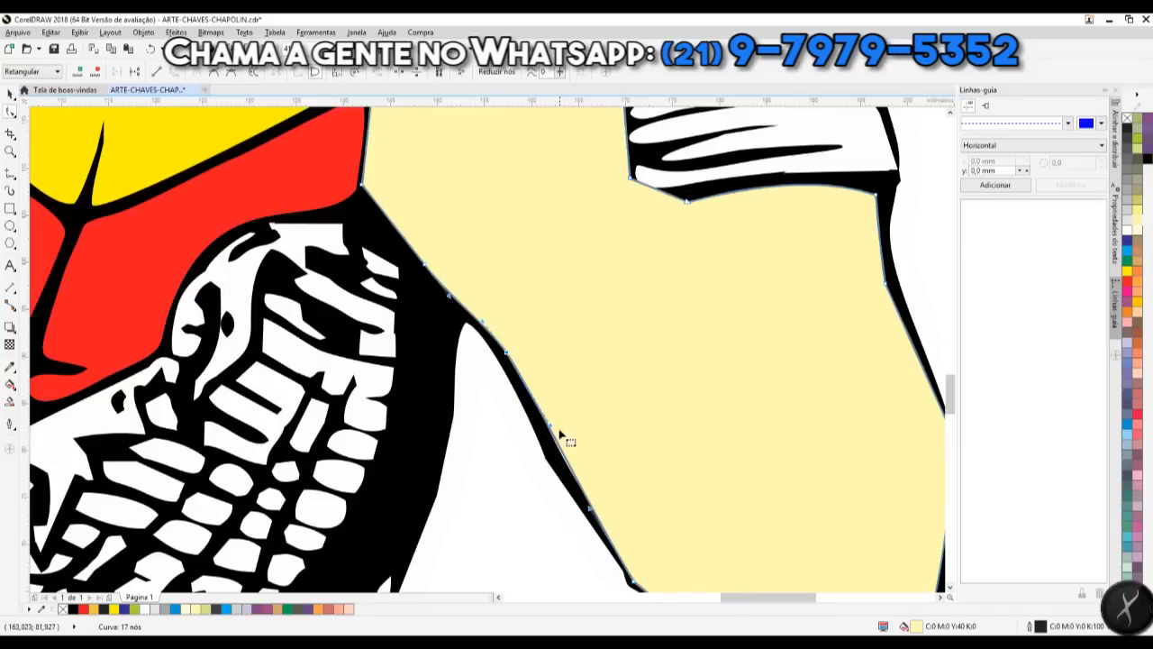
mouse_move(552, 430)
left_mouse_down()
mouse_move(565, 443)
mouse_move(545, 445)
left_mouse_up()
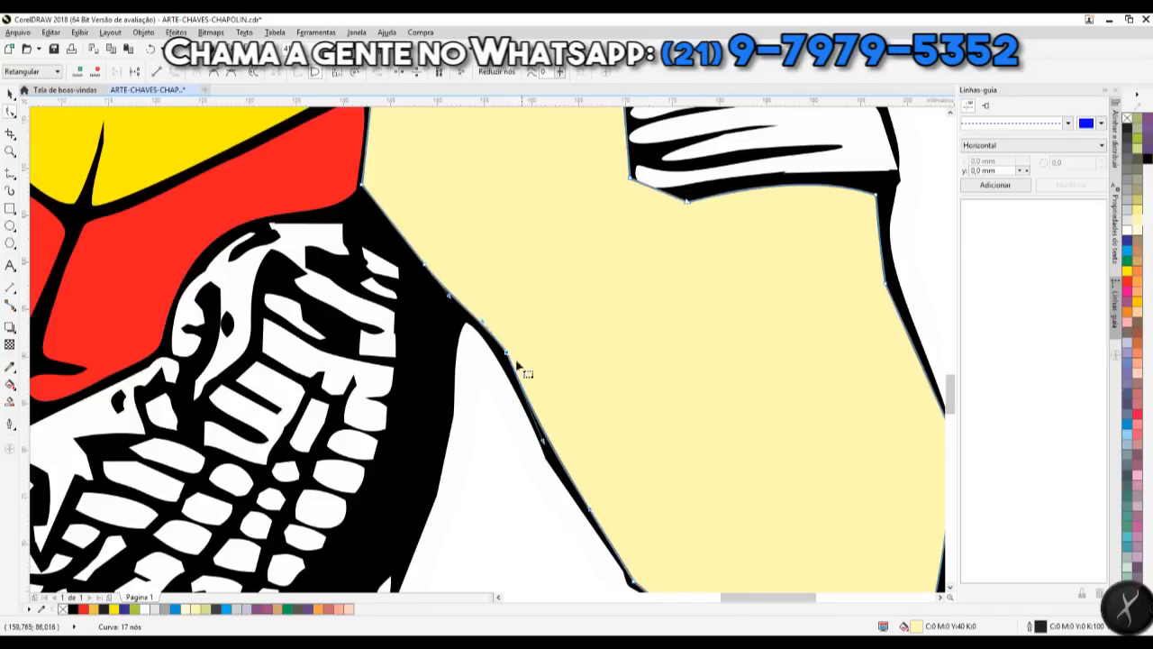
scroll(422, 287, "down", 5)
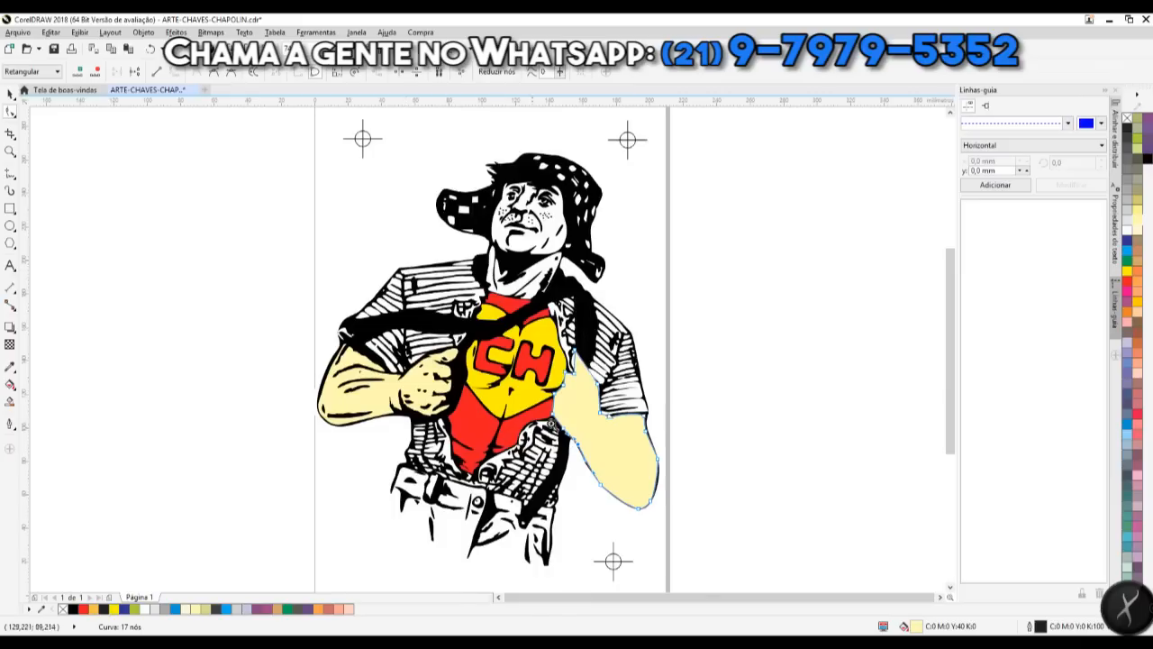
Step: Move the lower corner node of the fist into the black line beside the red shirt and curve the short edge below the thumb
scroll(570, 362, "up", 5)
left_click_drag(451, 434, 456, 440)
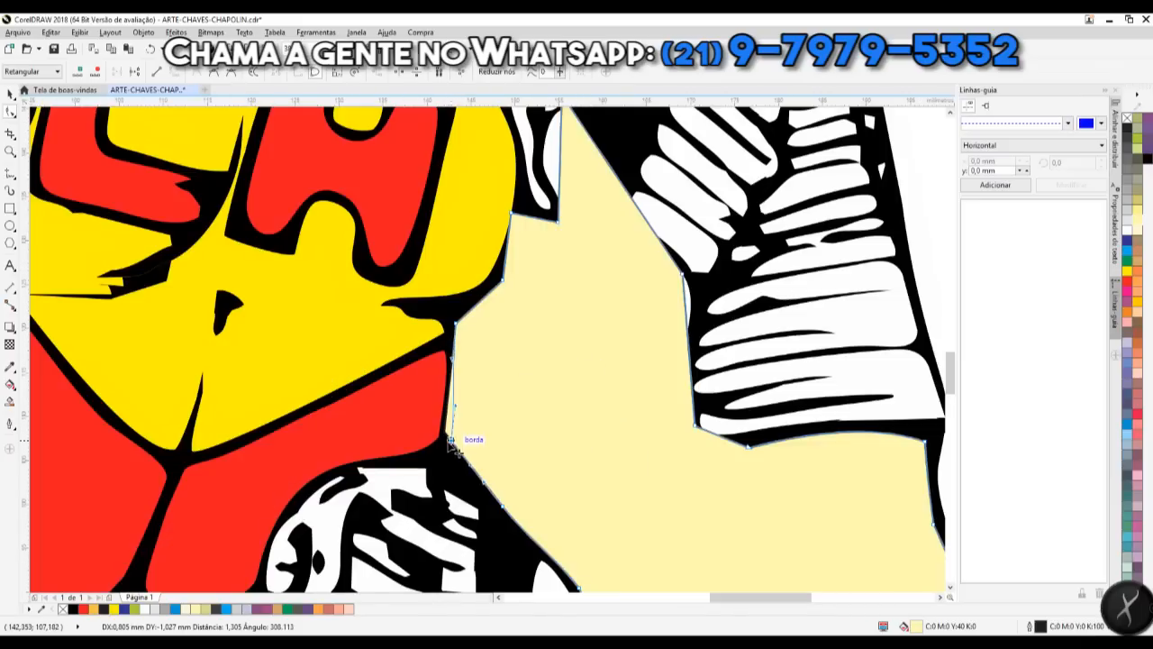
left_click_drag(516, 216, 553, 205)
Step: Lower the thumb tip node, bulge the thumb's inner edge outward and add a node at its base to follow the line art
left_click_drag(482, 308, 645, 145)
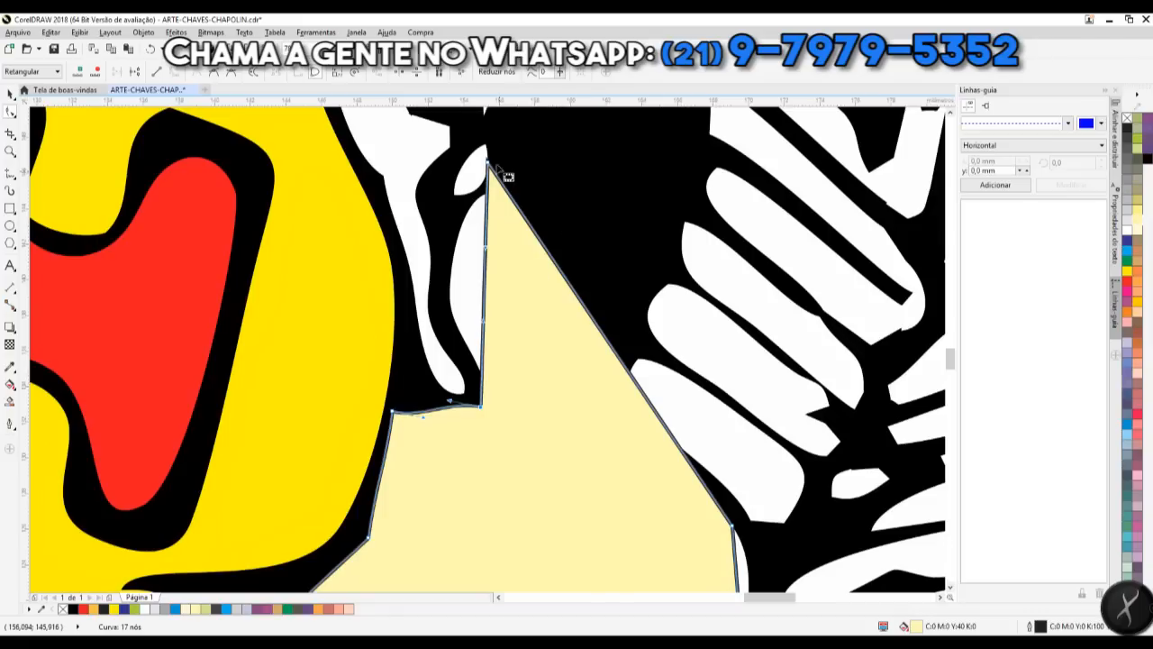
left_click_drag(488, 165, 491, 190)
left_click_drag(490, 265, 404, 227)
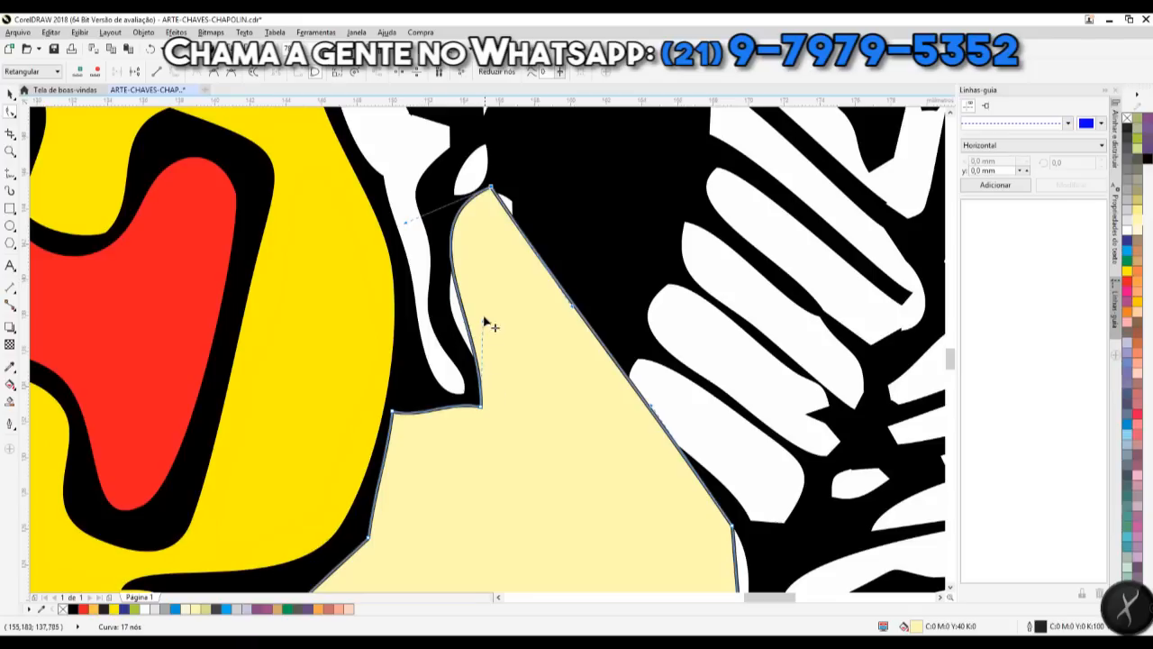
left_click_drag(485, 326, 475, 379)
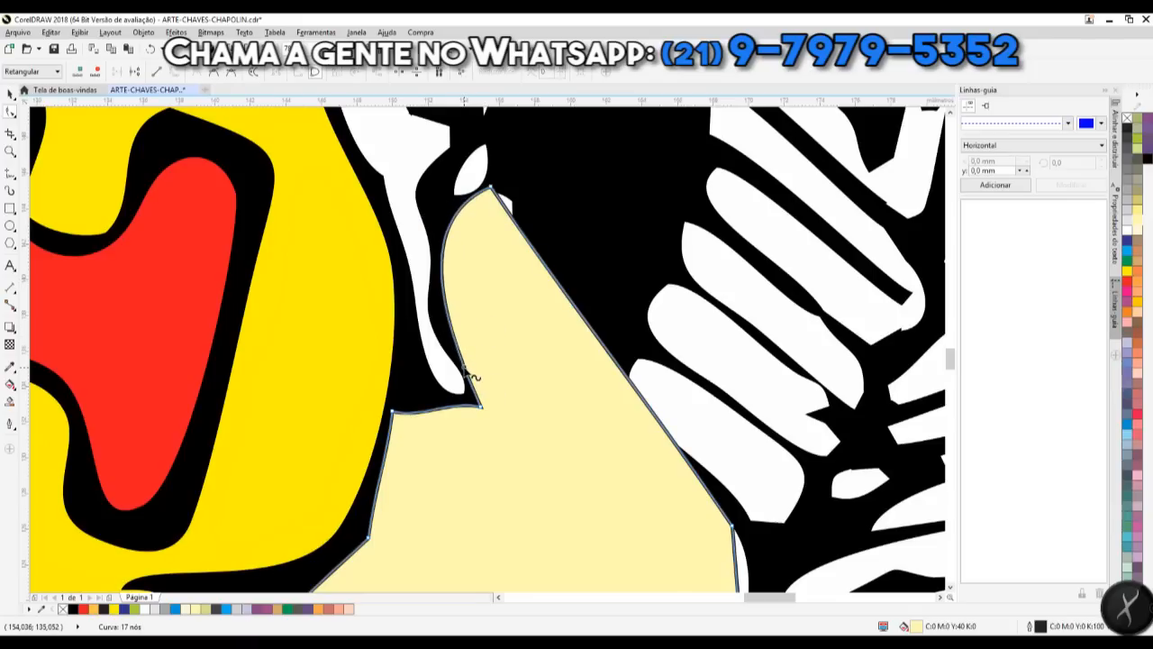
left_click_drag(469, 369, 520, 313)
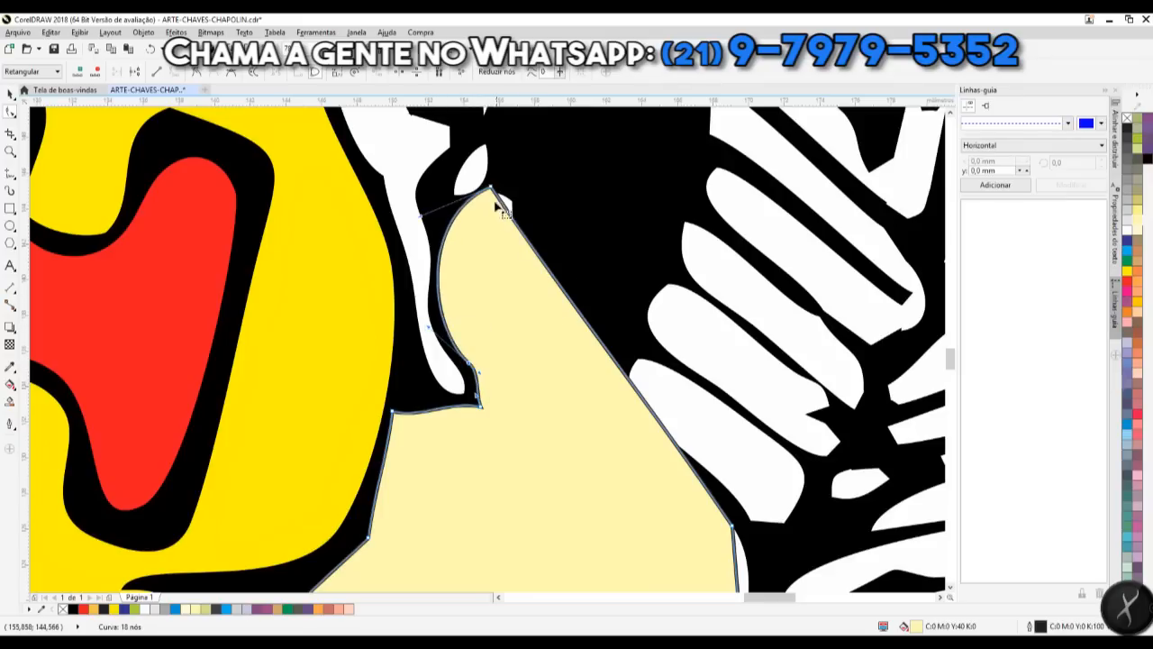
Step: Add a node beside the thumb tip, place it over the black area and round the short segment at the tip
left_click(523, 230)
left_click_drag(515, 223, 514, 189)
left_click(501, 195)
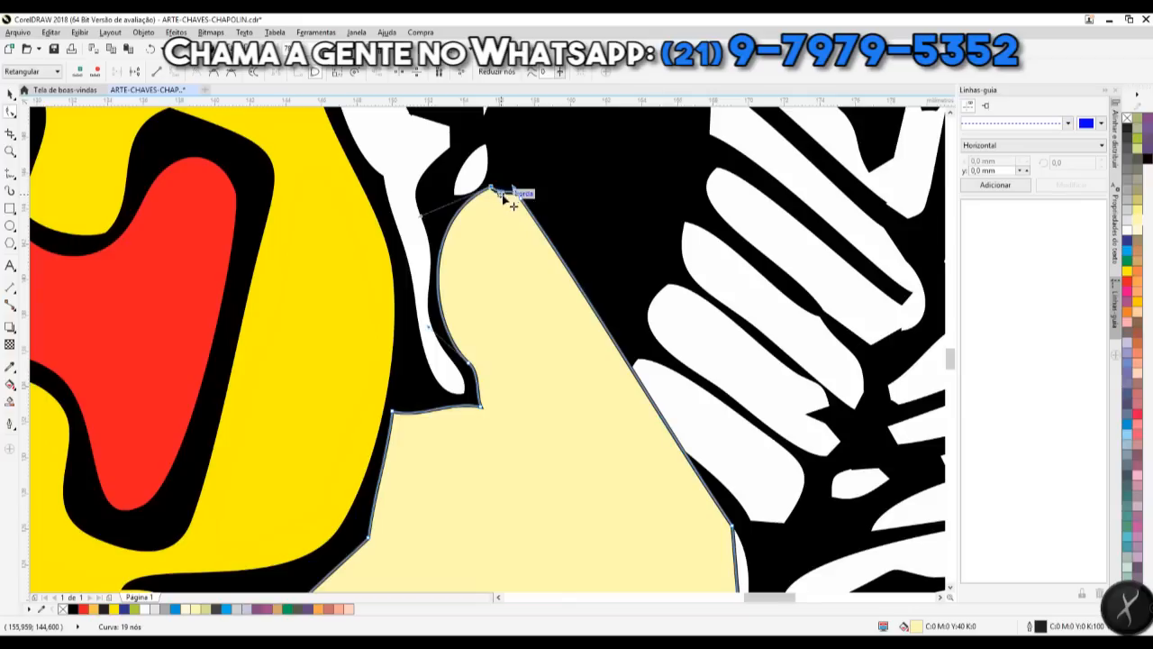
Step: Move the wrist node beside the sleeve and add a node to curve the thumb's outer edge down to it
left_click(735, 526)
left_click_drag(746, 532, 753, 528)
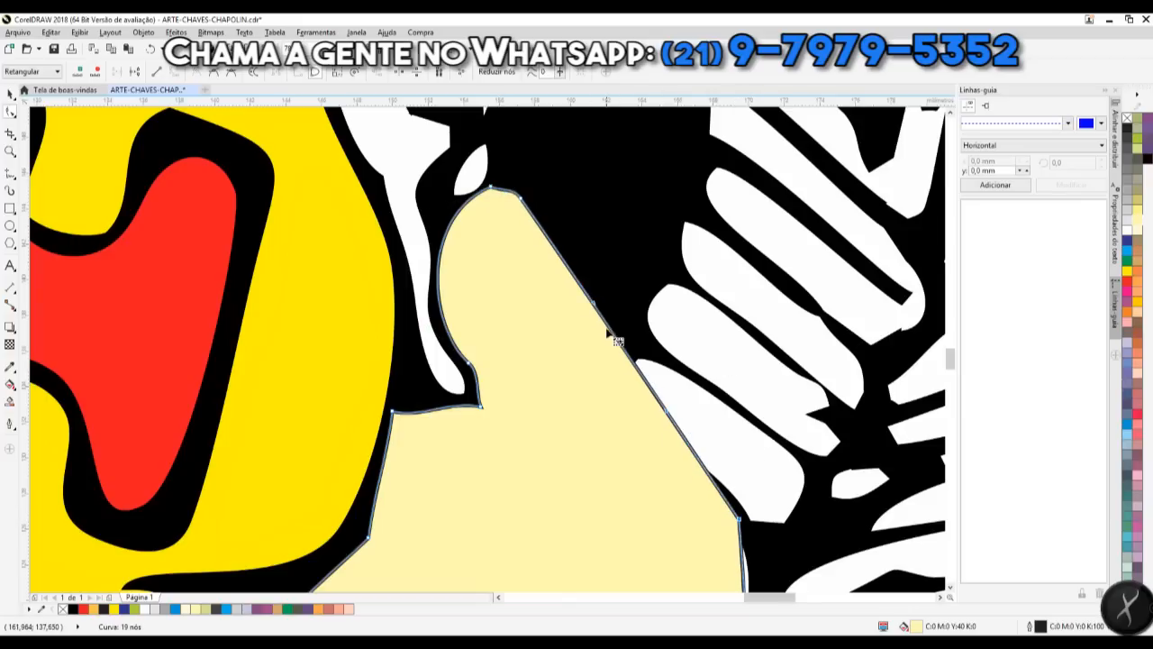
left_click_drag(671, 419, 687, 471)
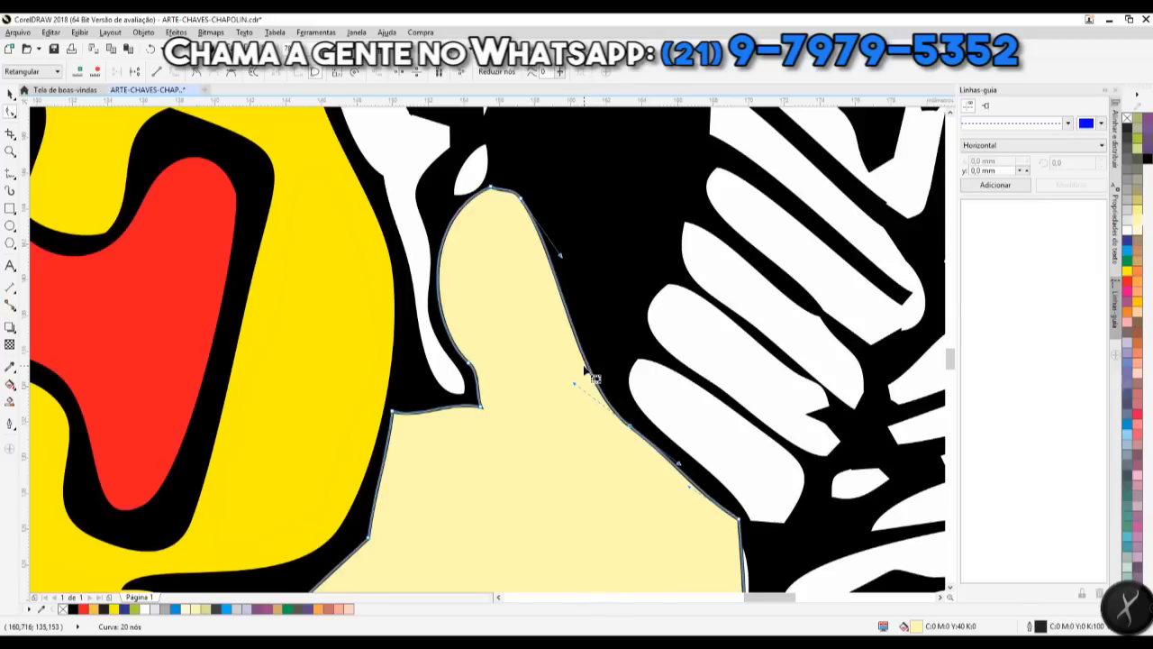
key("F4")
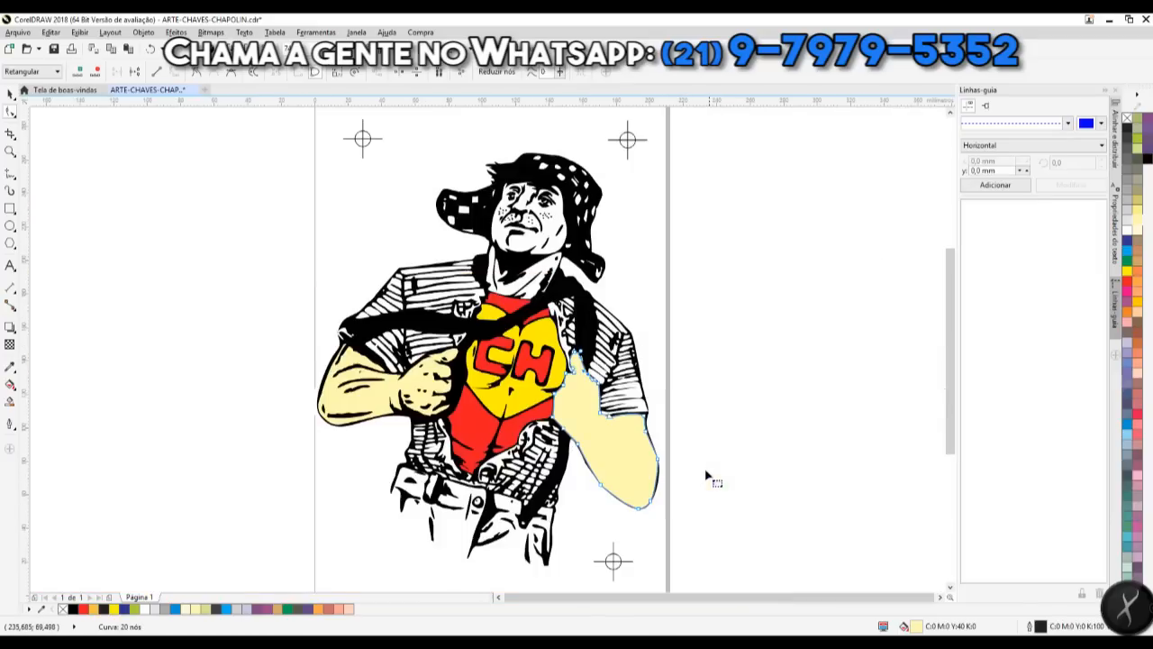
Step: Add a node at the inner corner of the sleeve cuff and round that corner of the arm shape
left_click_drag(639, 439, 640, 439)
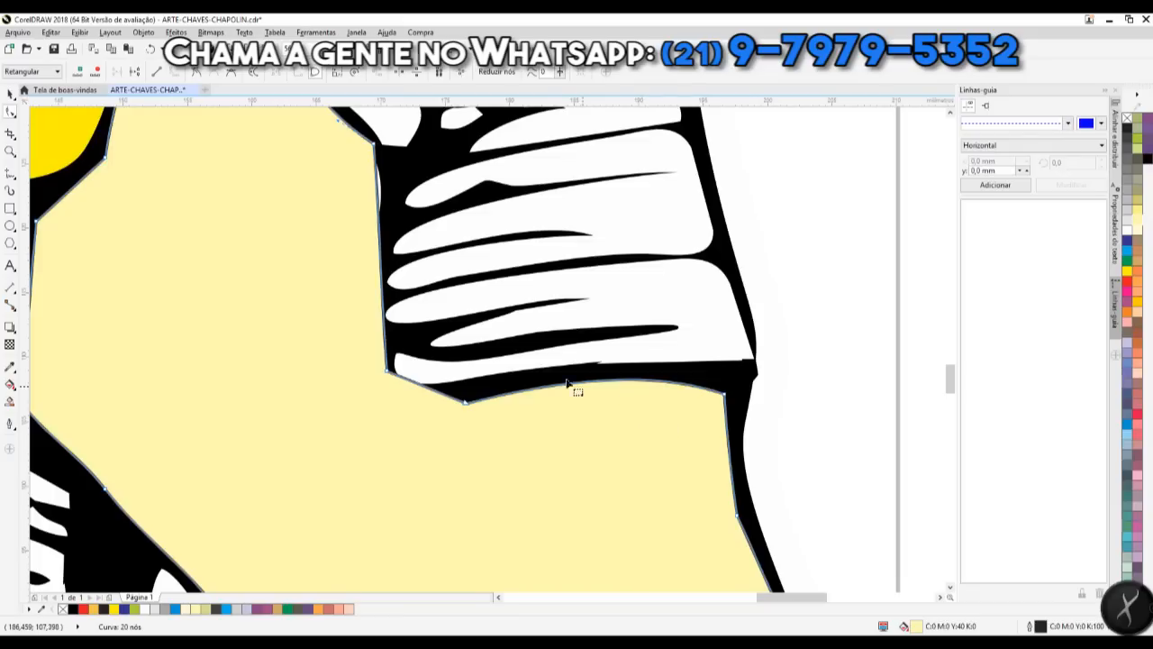
double_click(414, 394)
left_click_drag(415, 396, 416, 395)
key("Escape")
left_click(376, 385)
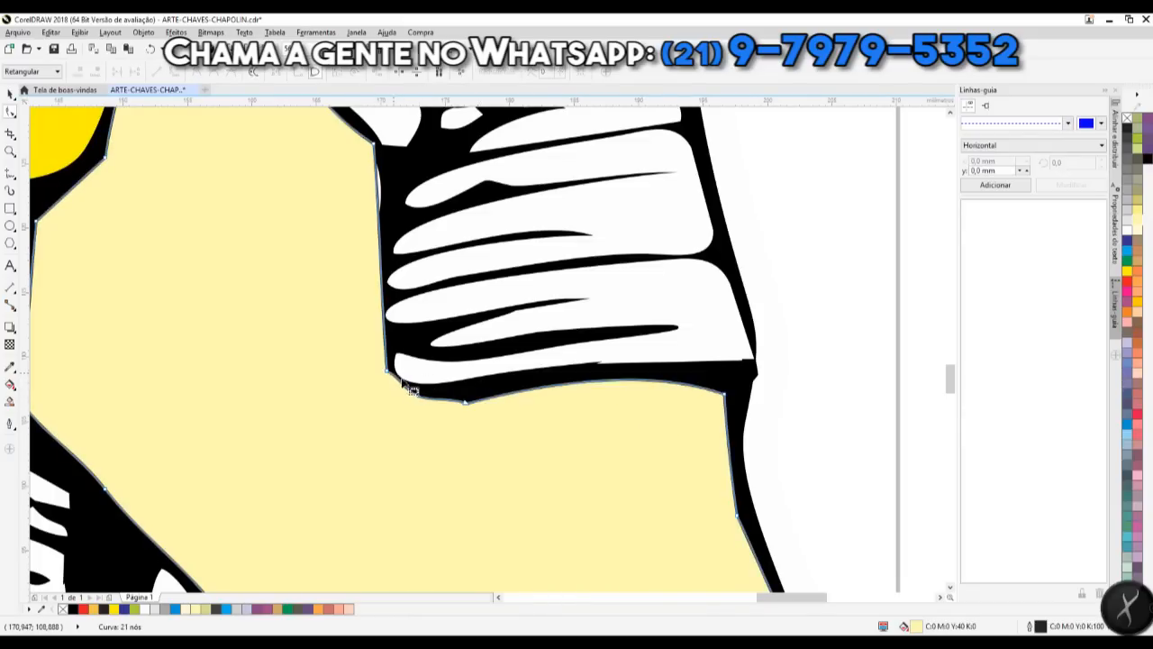
left_click_drag(395, 386, 387, 385)
Step: Curve the arm shape's edge along the inner side of the sleeve with an added node, and finish editing the nodes
left_click_drag(379, 217, 399, 199)
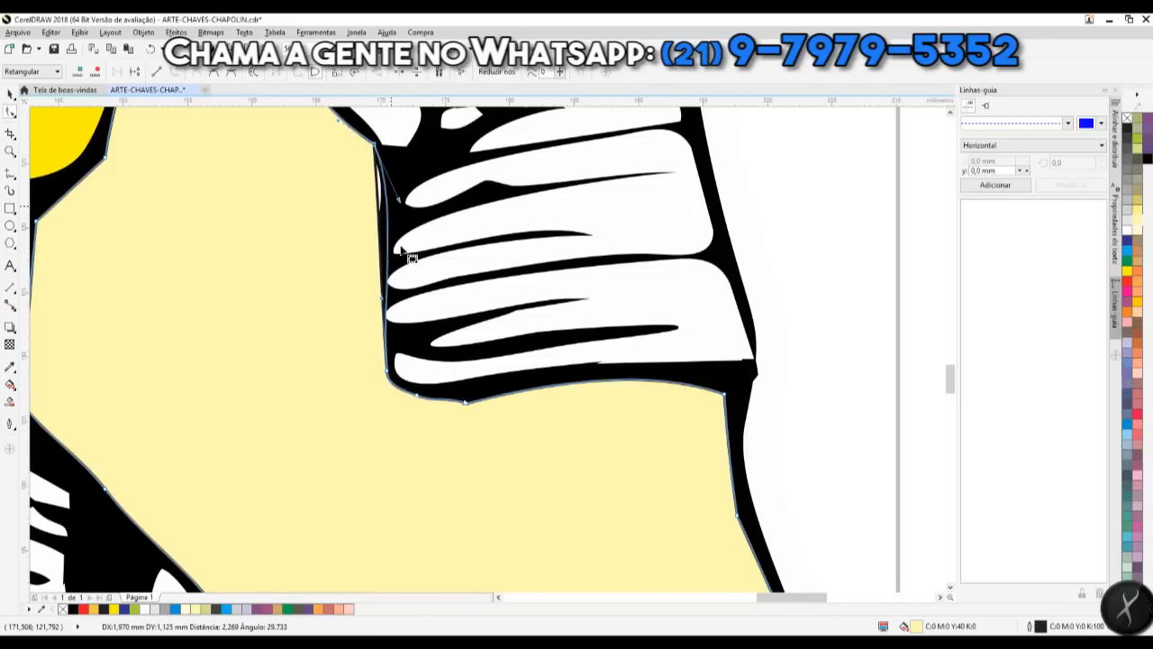
double_click(393, 317)
left_click_drag(387, 304, 379, 297)
left_click_drag(392, 185, 407, 191)
key("shift+F4")
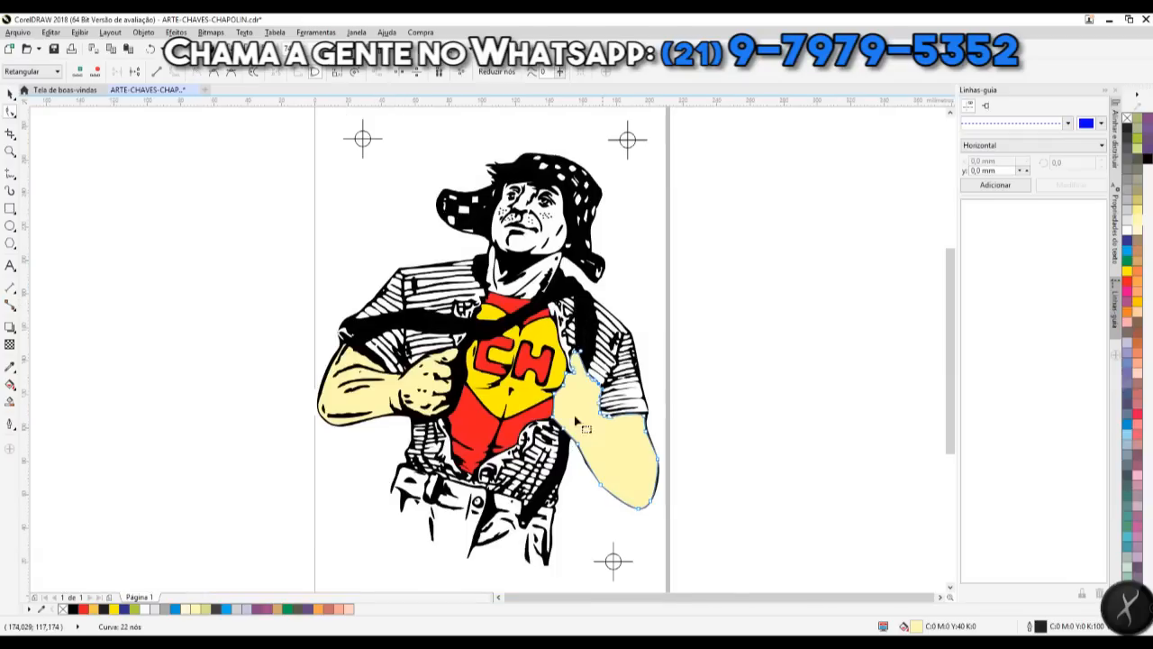
scroll(647, 356, "up", 2)
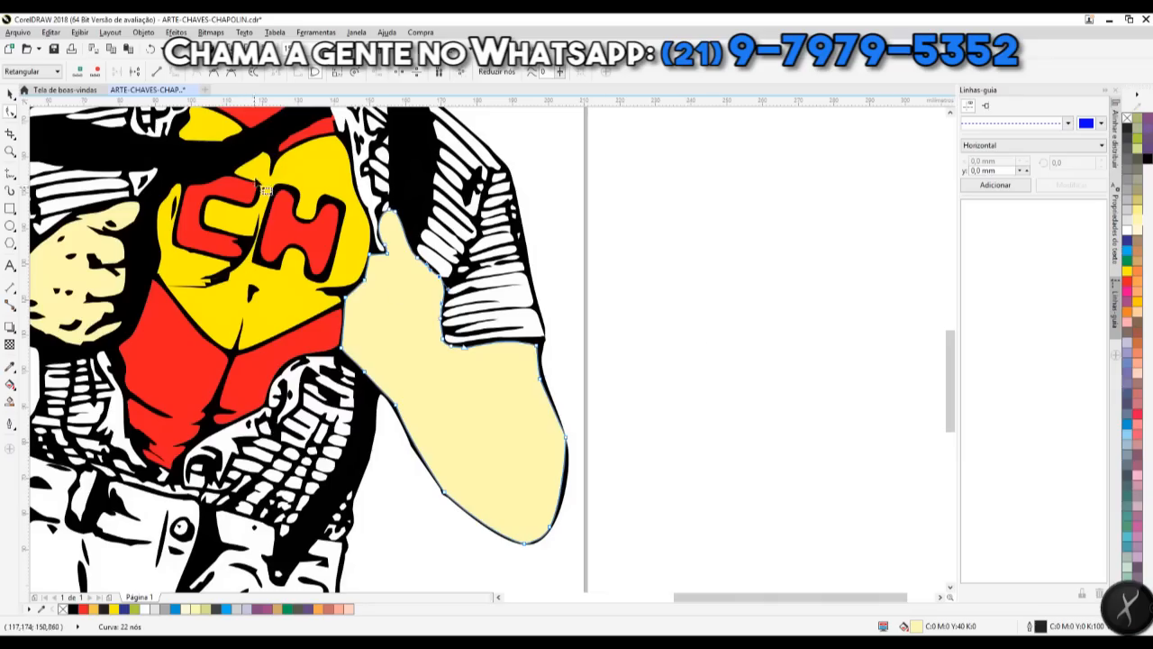
left_click(7, 93)
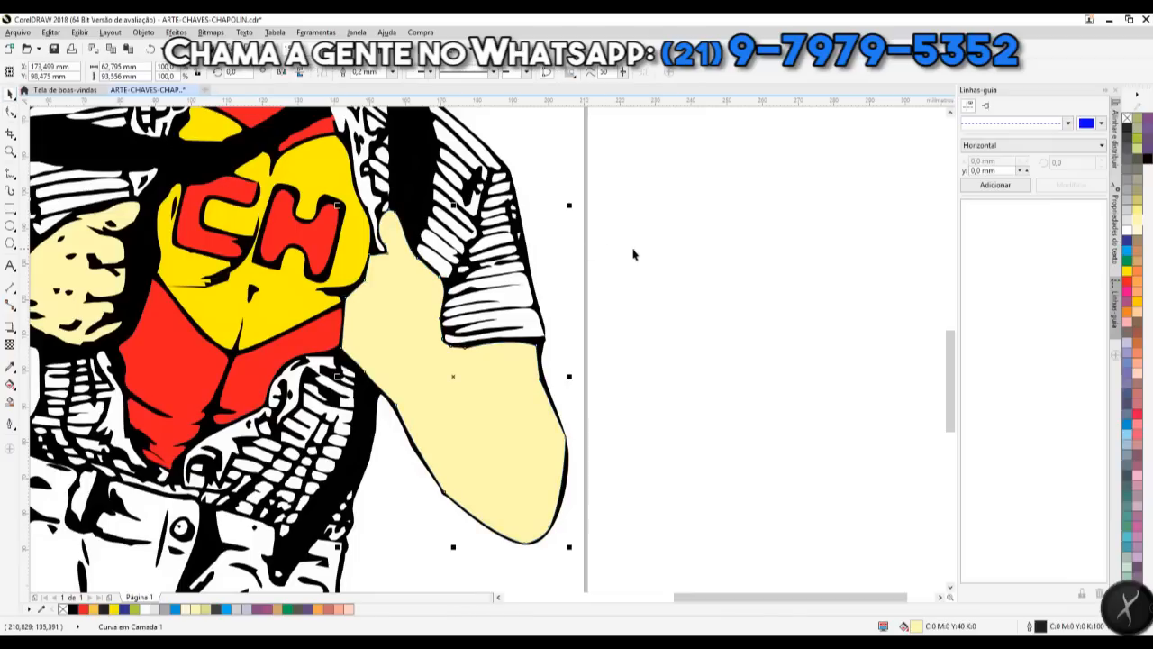
Step: Send the pale-yellow arm shape behind the line art and deselect it
left_click(528, 386)
key("shift+Page_Down")
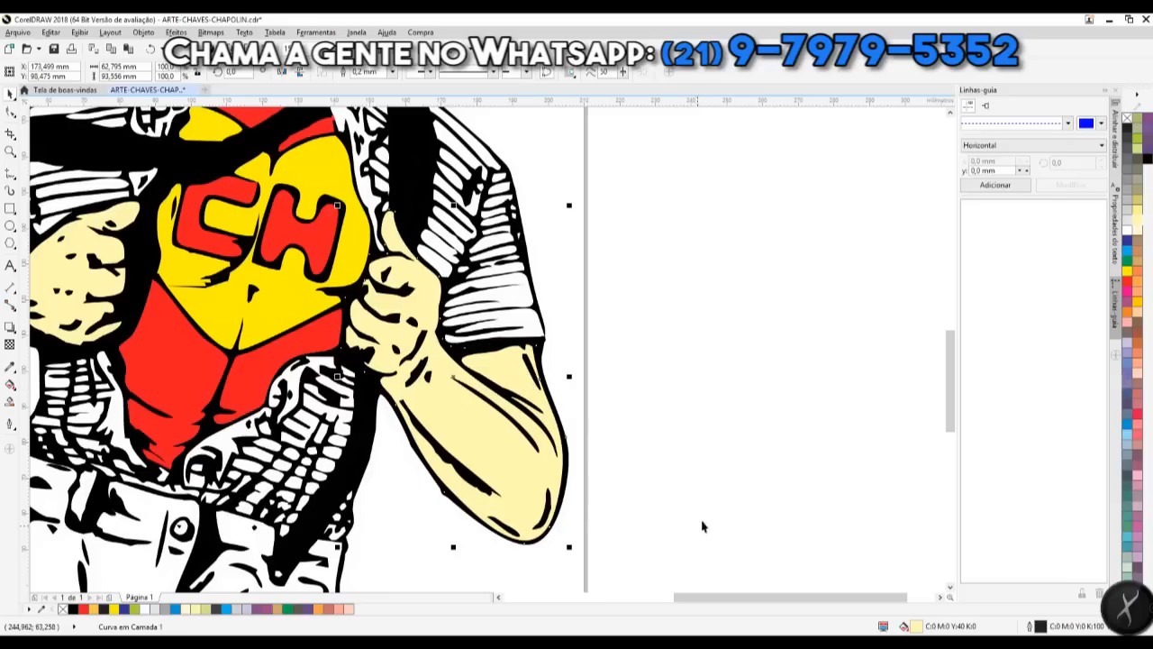
left_click(721, 507)
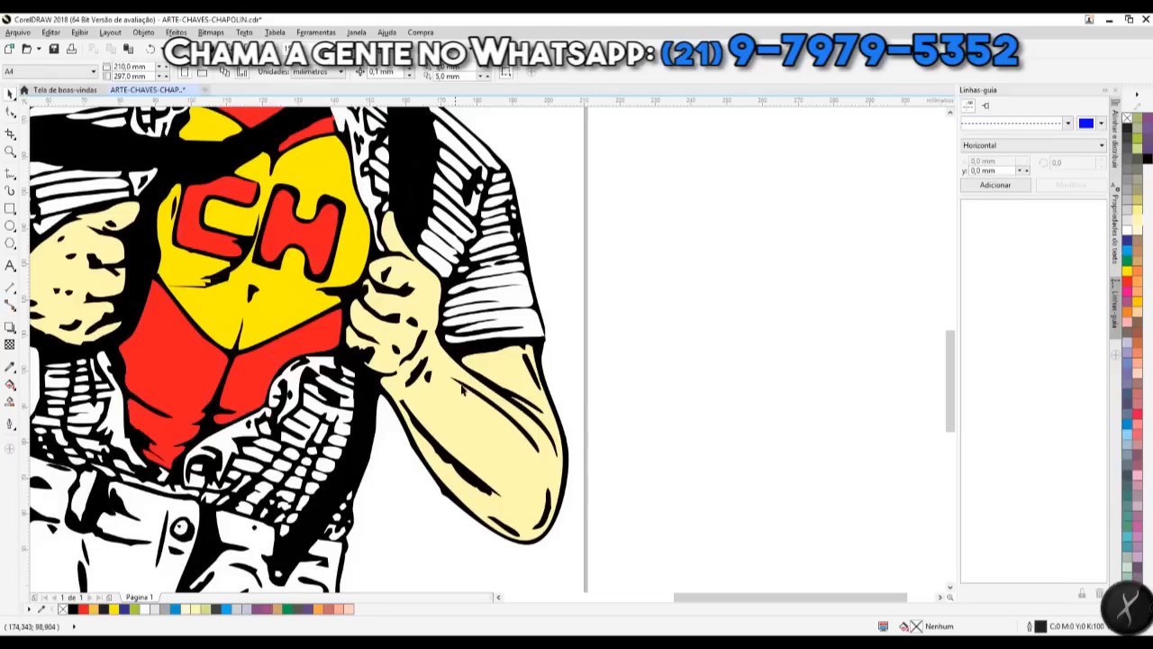
key("shift+F4")
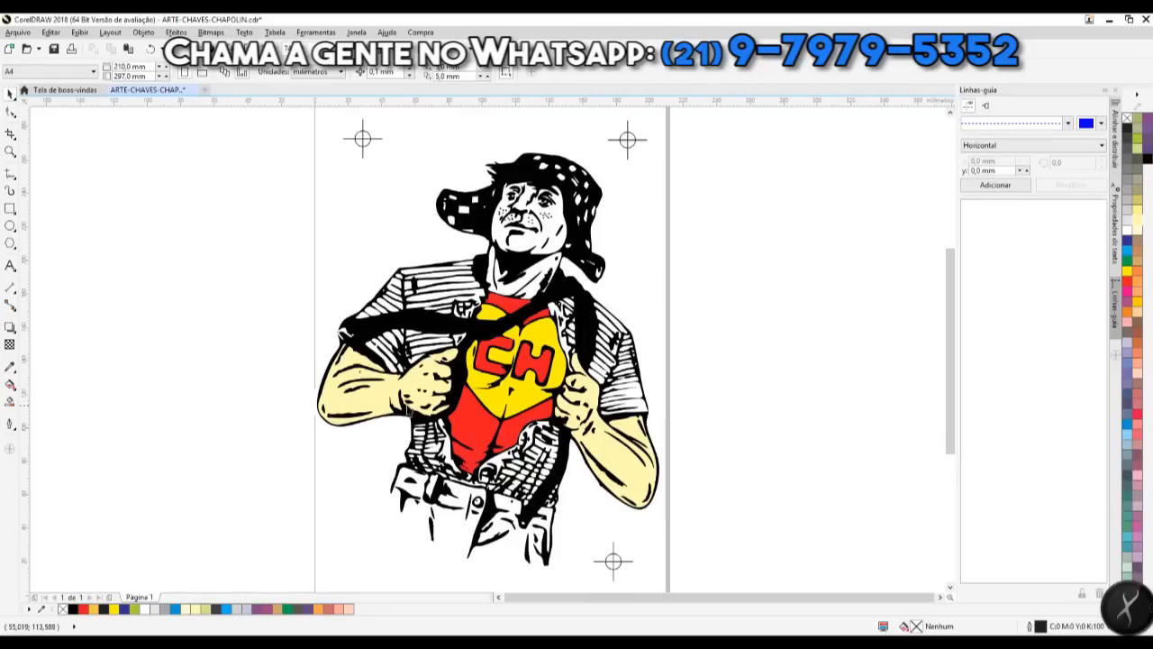
Step: Trace a closed, straight-sided outline around the face and neck, down to the shirt's neckline and up under the hat
left_click_drag(474, 161, 587, 335)
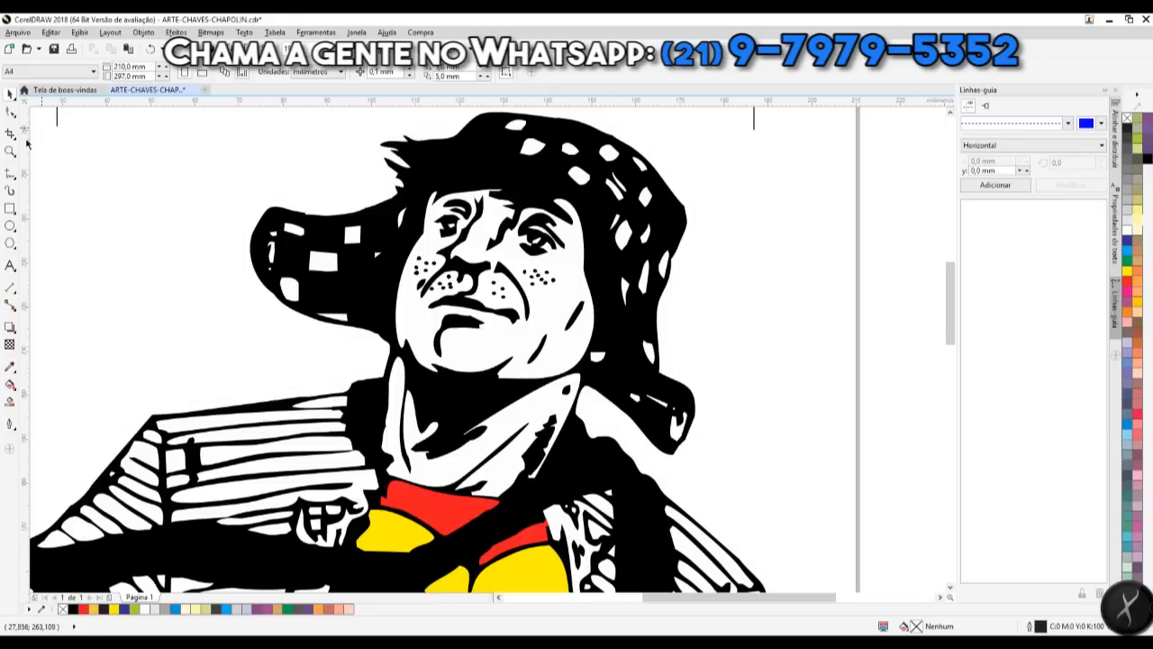
left_click(9, 173)
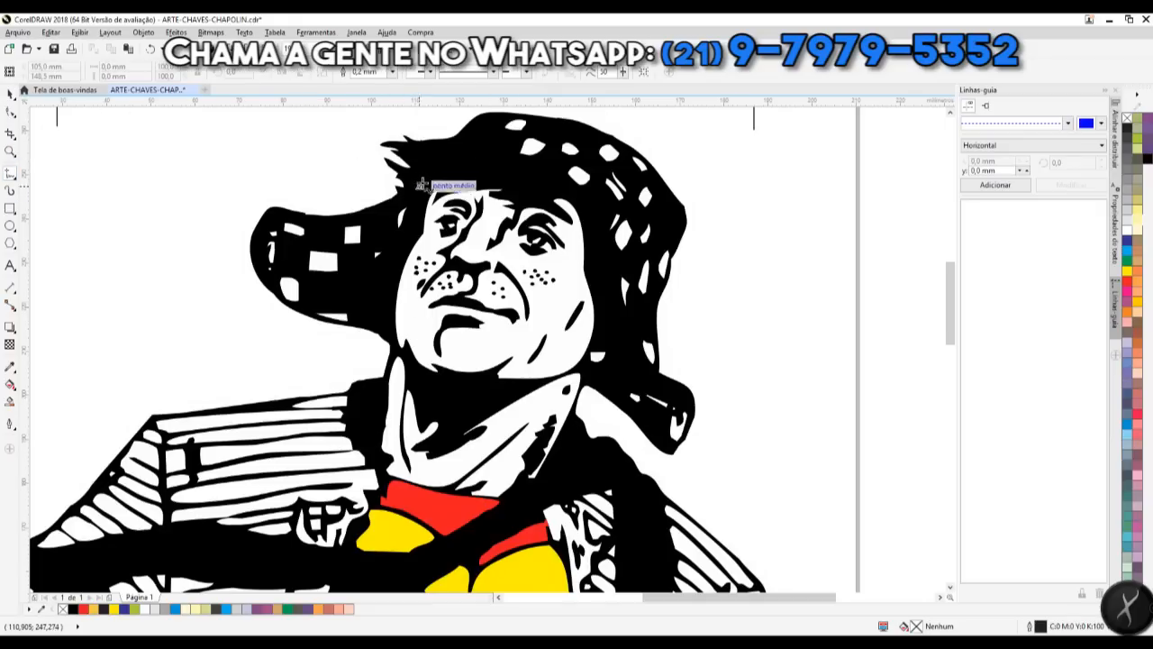
left_click(419, 219)
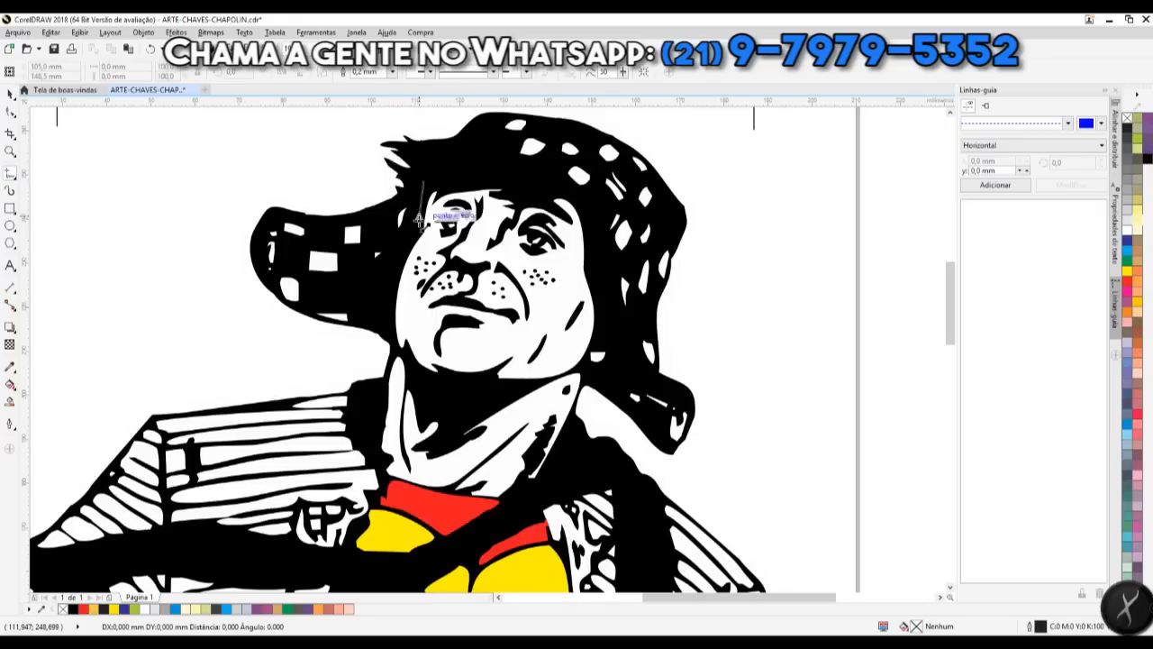
left_click(367, 452)
double_click(390, 487)
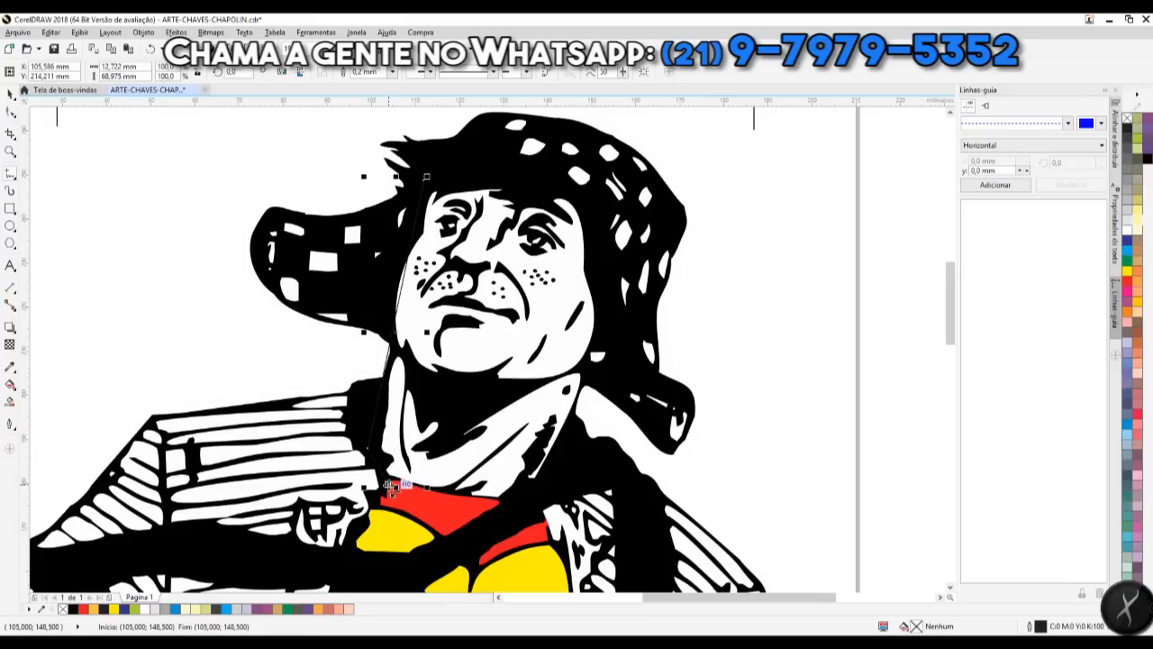
left_click(510, 507)
left_click(550, 476)
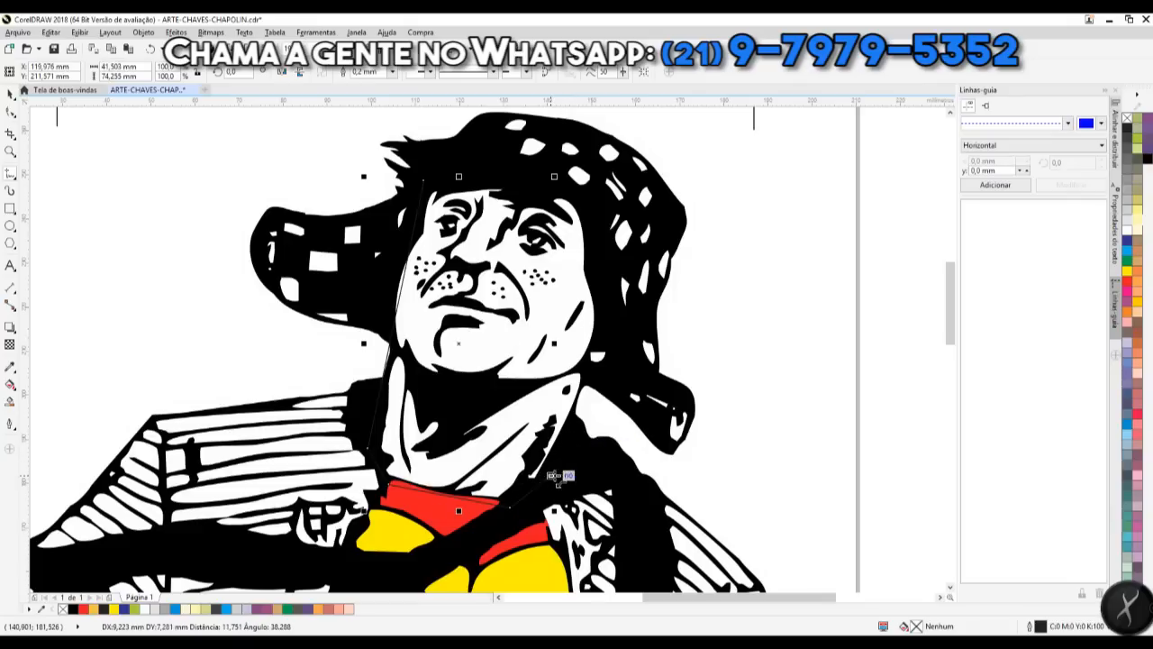
left_click(593, 203)
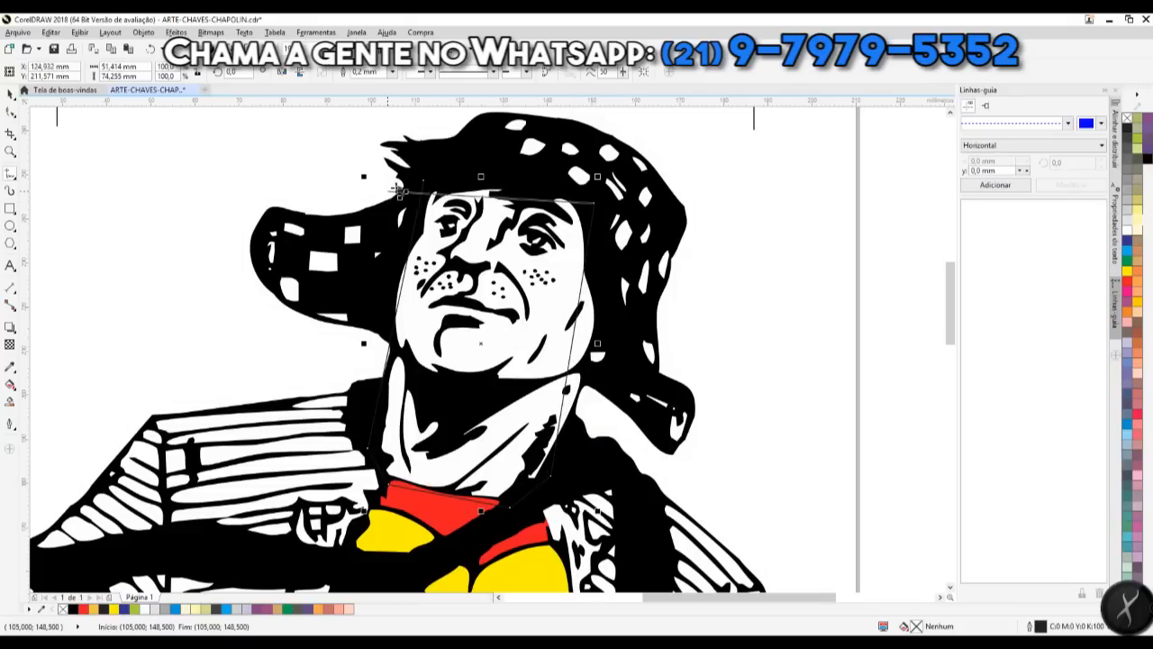
left_click(422, 180)
Step: Fill the face outline with the same pale yellow as the arms and convert all its segments to curves
left_click(10, 93)
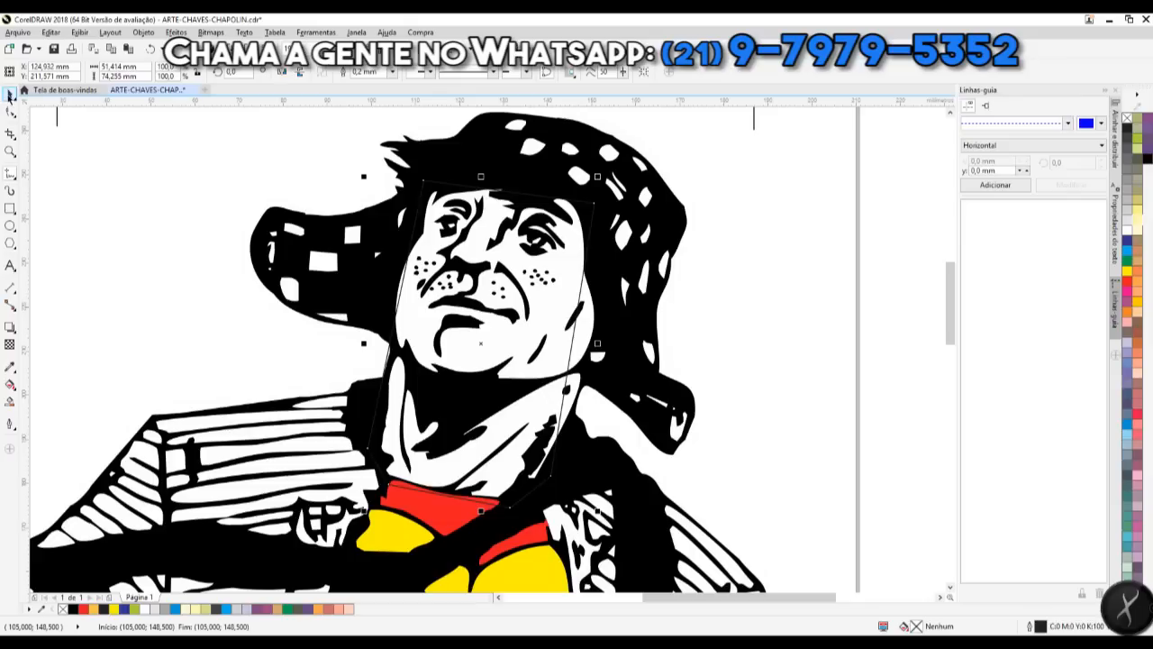
left_click(1137, 218)
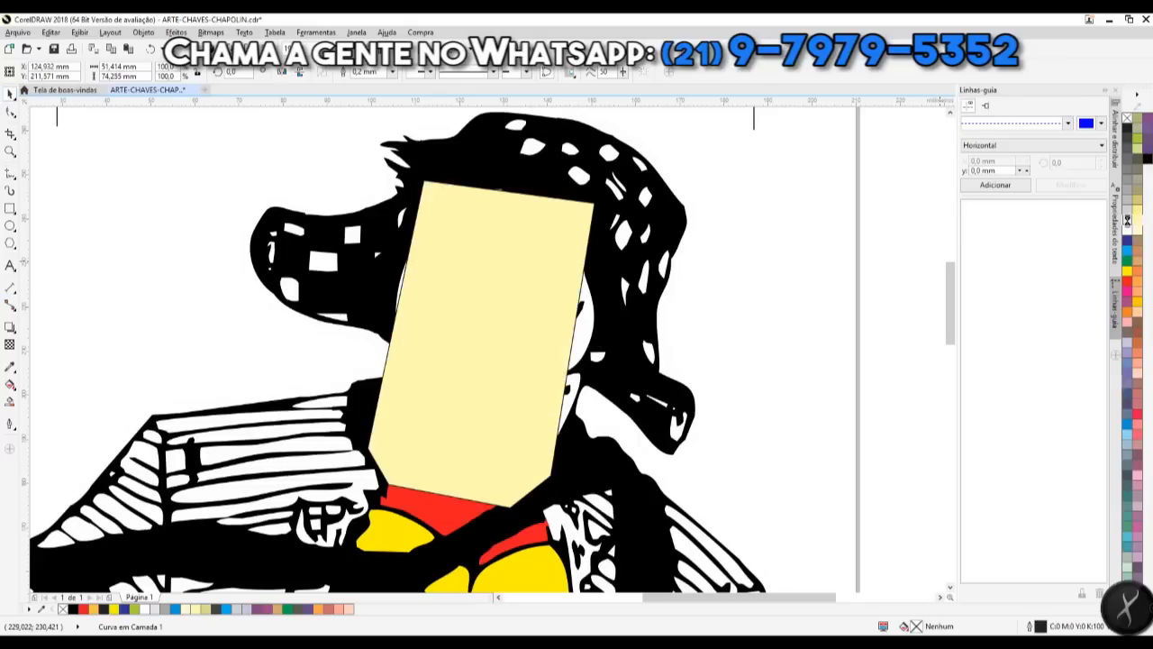
left_click(15, 114)
left_click_drag(366, 165, 664, 540)
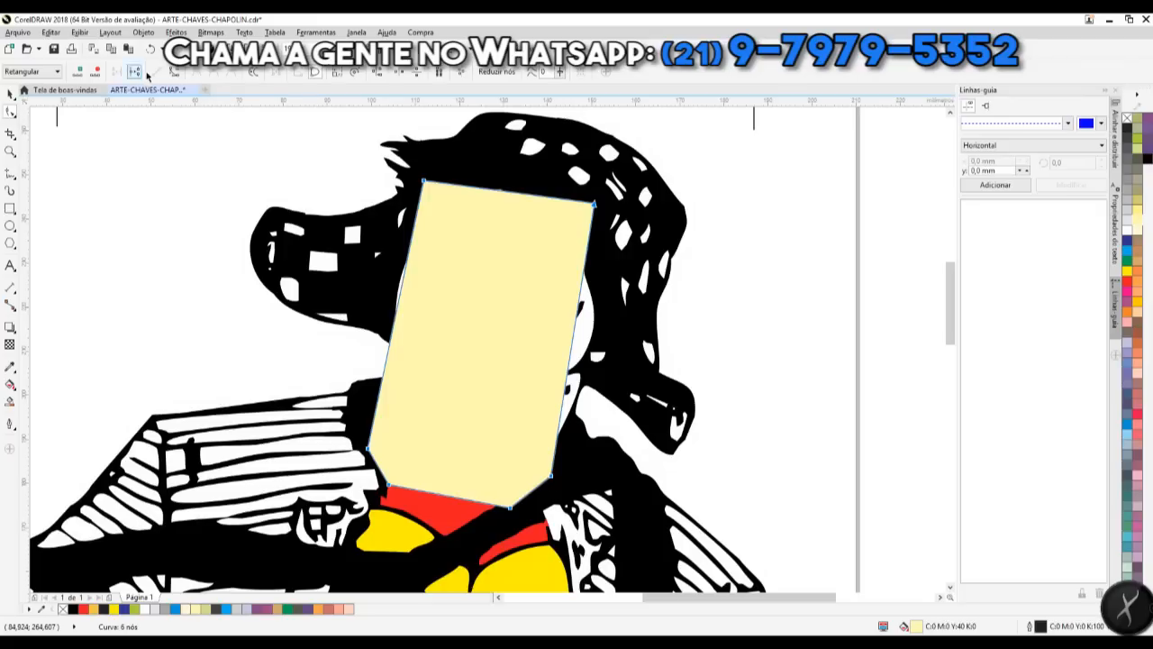
left_click(763, 340)
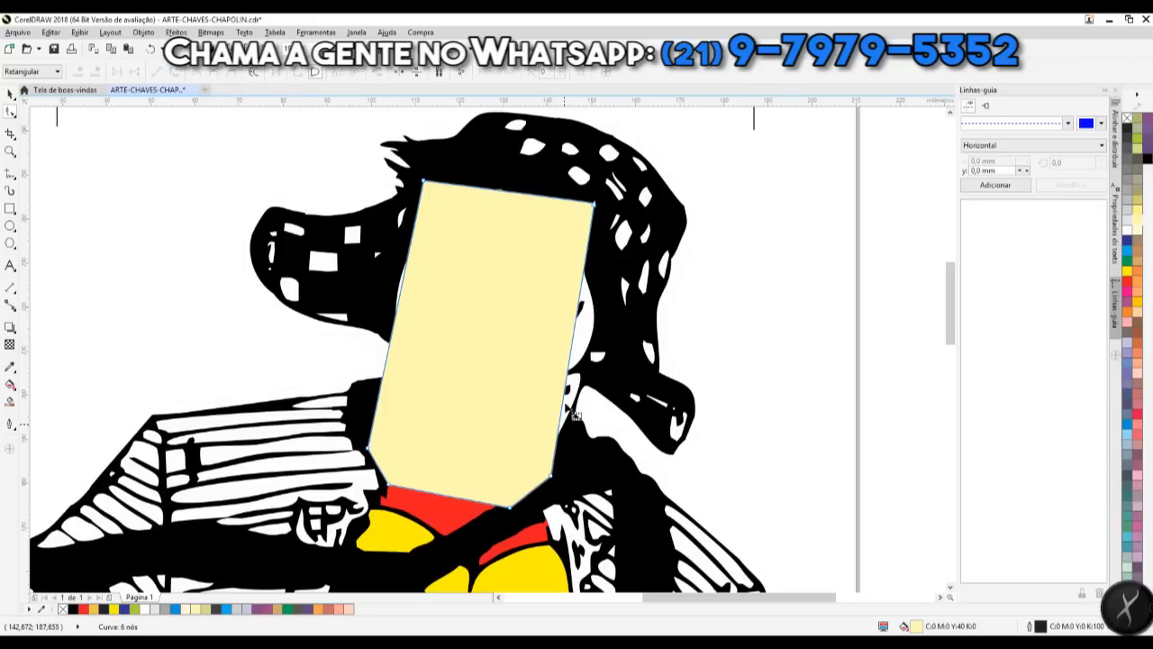
Step: Bend the face shape's right edge along the cheek and reposition the nodes and segments around the lower neck
left_click_drag(569, 350, 587, 355)
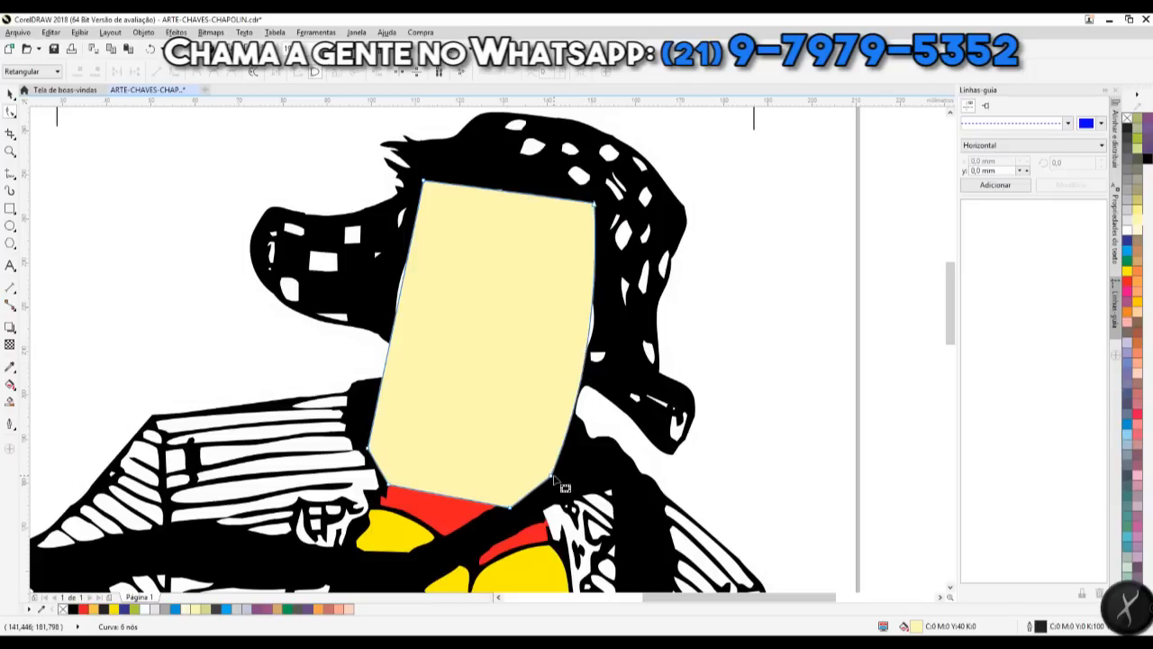
left_click_drag(559, 486, 559, 441)
left_click_drag(511, 506, 542, 490)
left_click_drag(561, 427, 566, 434)
left_click_drag(597, 354, 593, 354)
left_click_drag(397, 491, 441, 460)
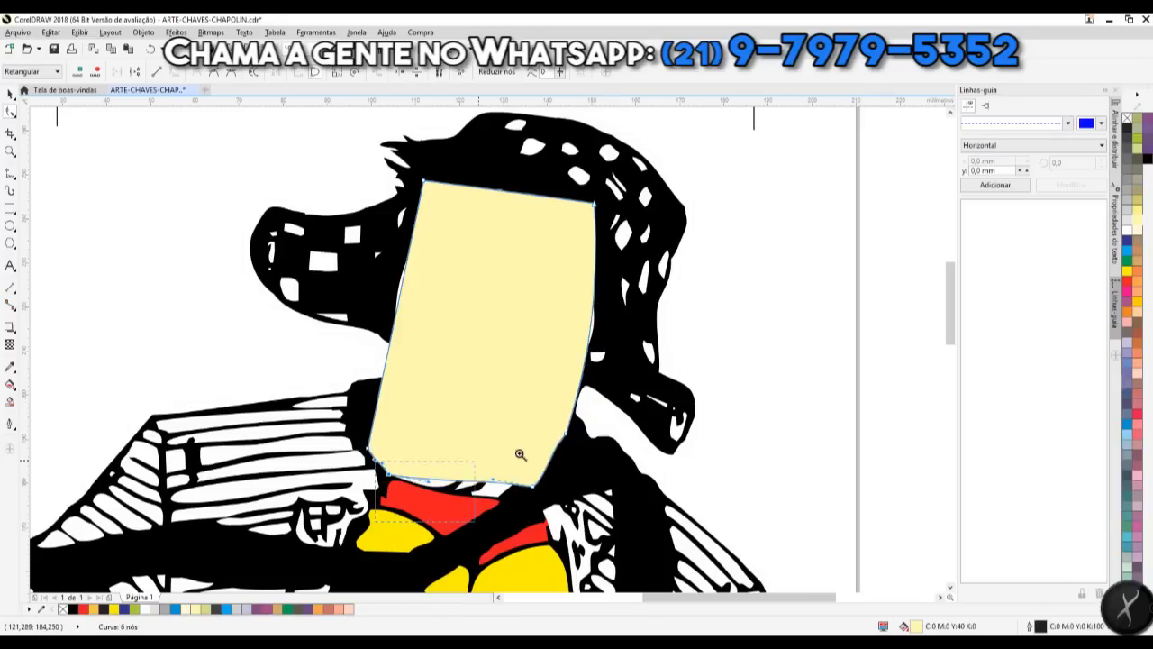
Step: Curve the bottom edge of the face shape down over the base of the neck using the lower right node's handle
left_click(519, 453)
left_click(558, 398)
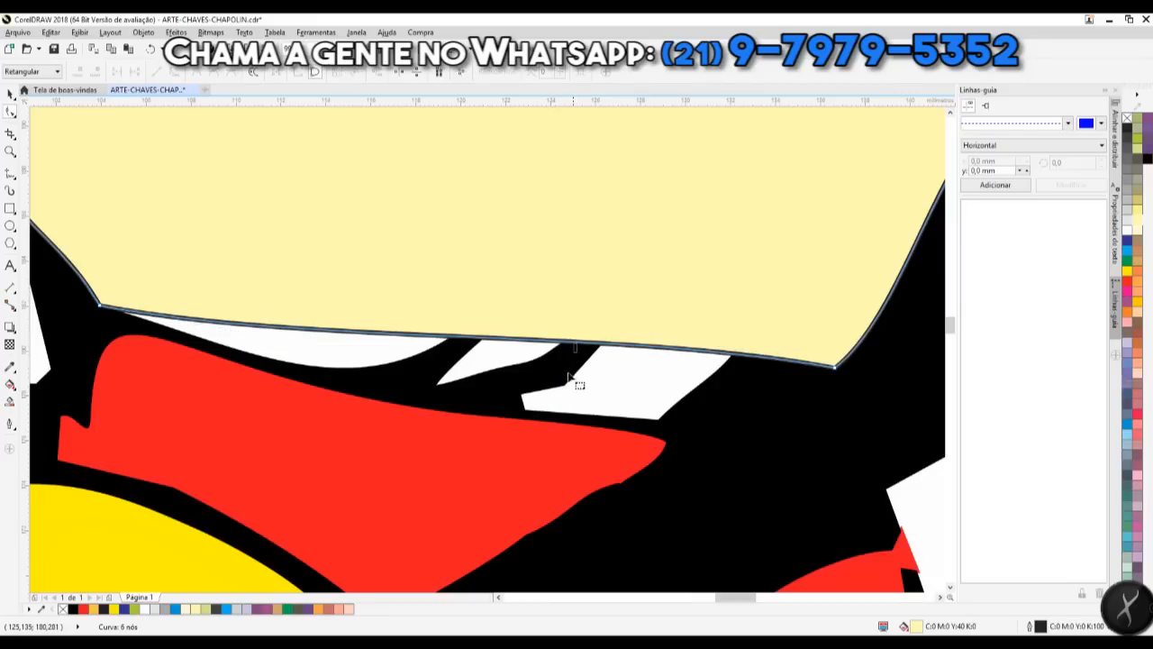
key("Escape")
left_click(827, 365)
key("F4")
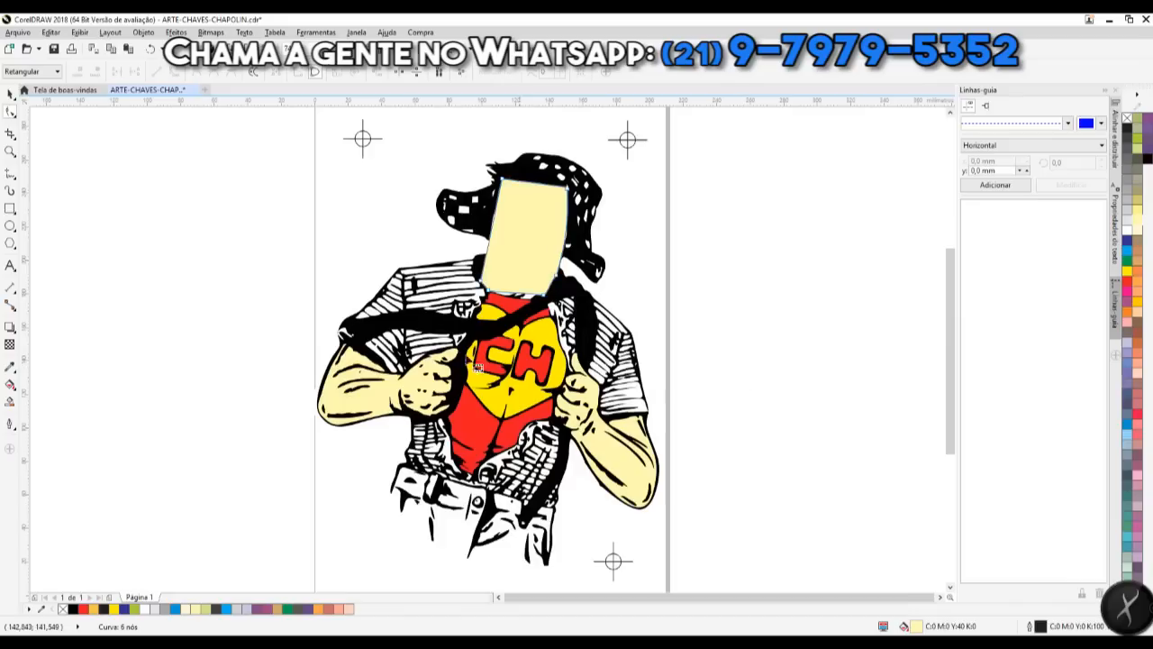
left_click_drag(449, 166, 586, 312)
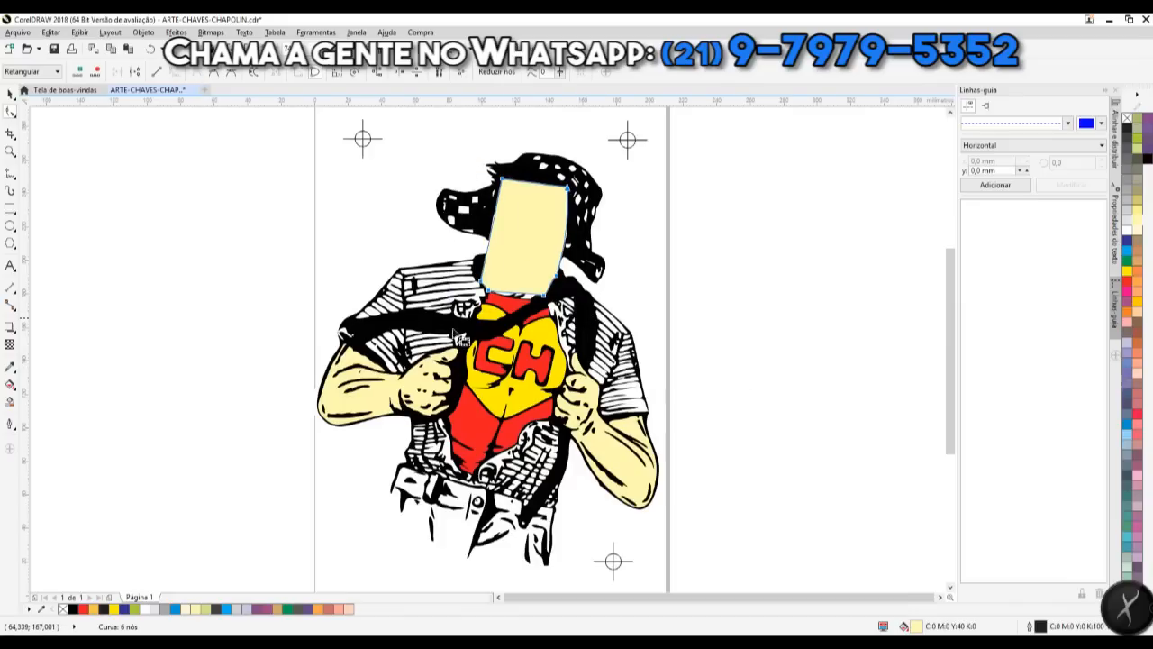
scroll(535, 263, "up", 5)
left_click(600, 458)
left_click_drag(494, 443, 500, 532)
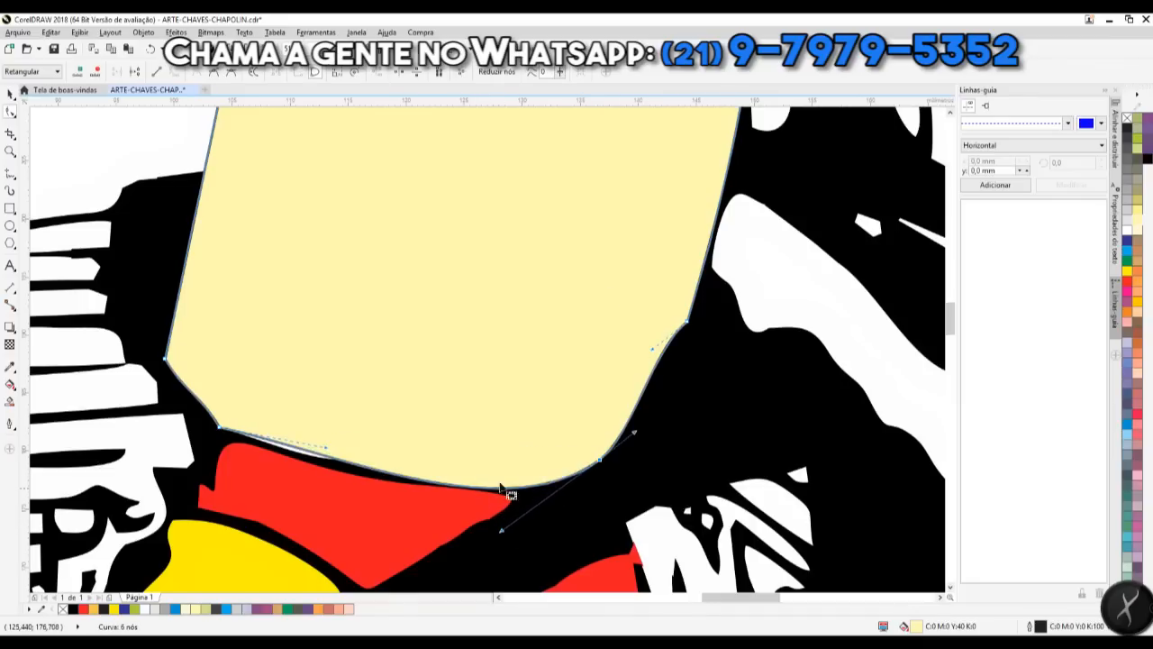
Step: Refine the neckline handles and add a node at the lowest point of the neck to fit the curve to the red shirt
left_click_drag(323, 449, 298, 455)
mouse_move(500, 531)
left_mouse_down()
mouse_move(492, 517)
mouse_move(516, 521)
left_mouse_up()
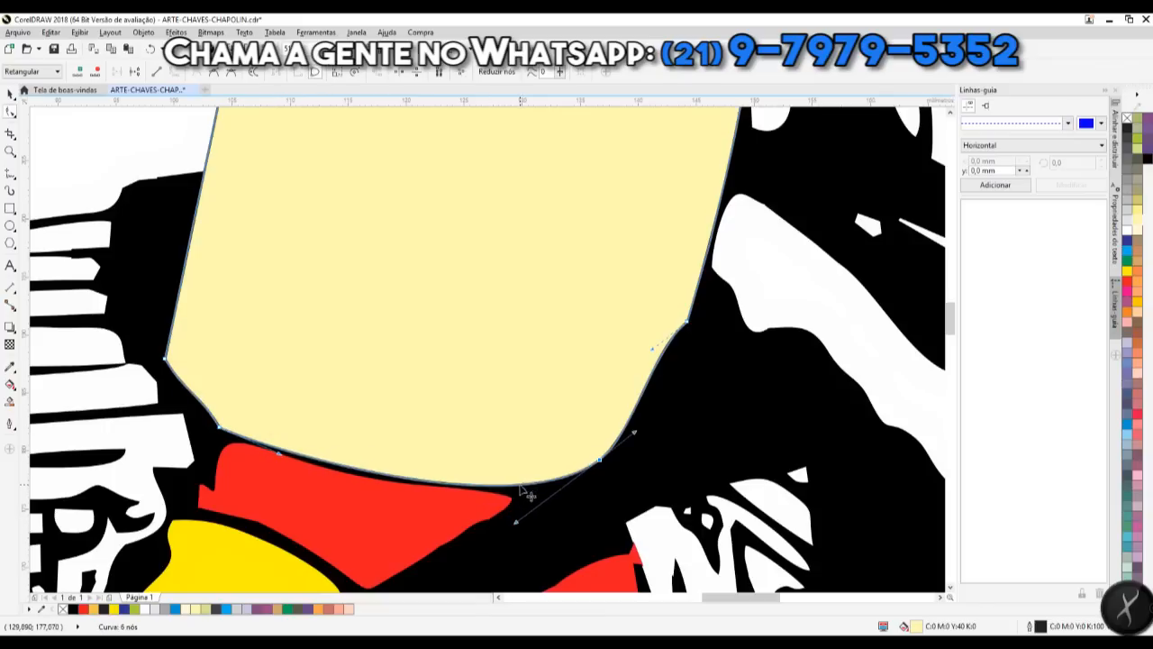
double_click(528, 492)
left_click_drag(529, 492, 436, 493)
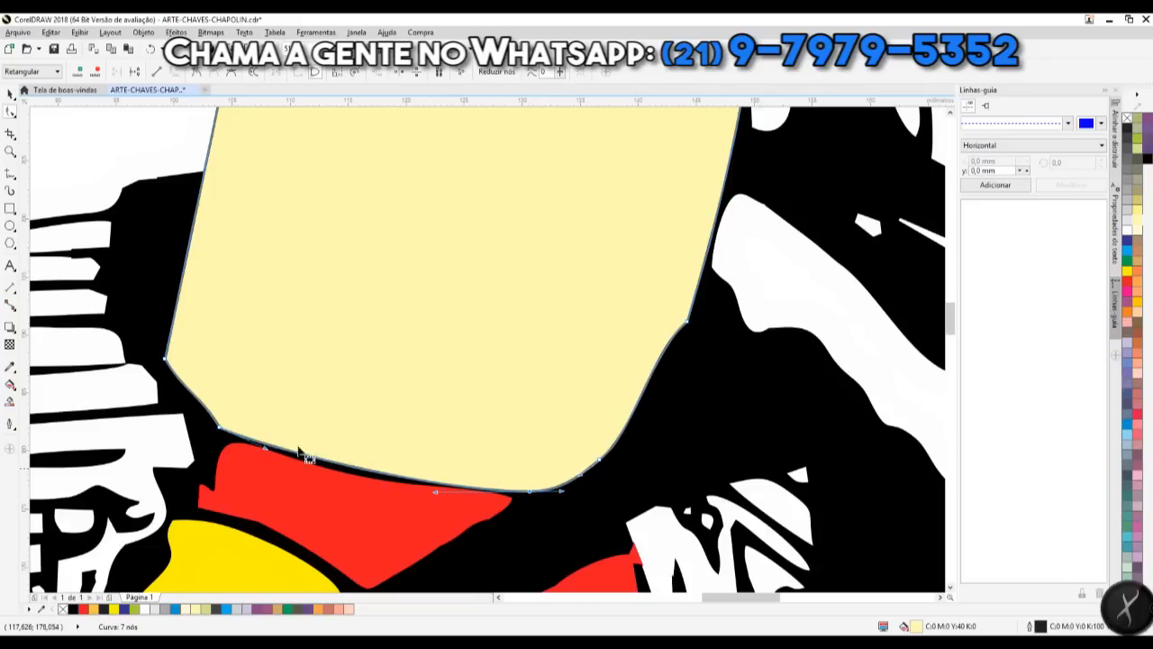
key("F4")
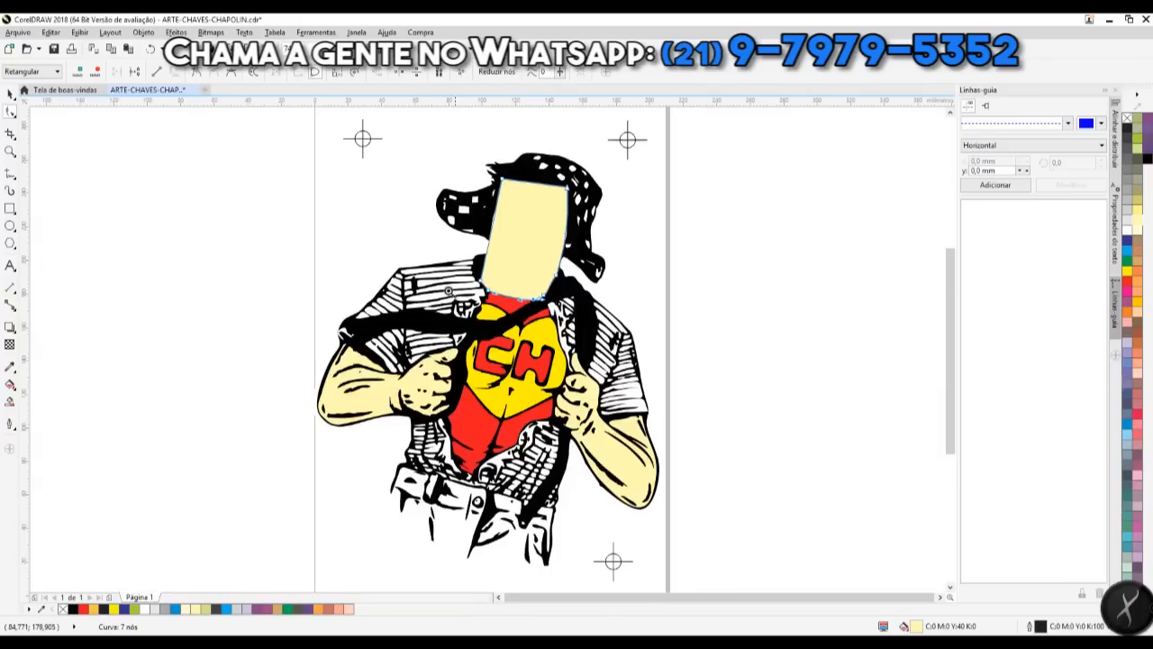
Step: Remove the face shape's fill and bend its left edge along the gap between jaw and neck
scroll(521, 209, "up", 5)
left_click_drag(520, 384, 569, 407)
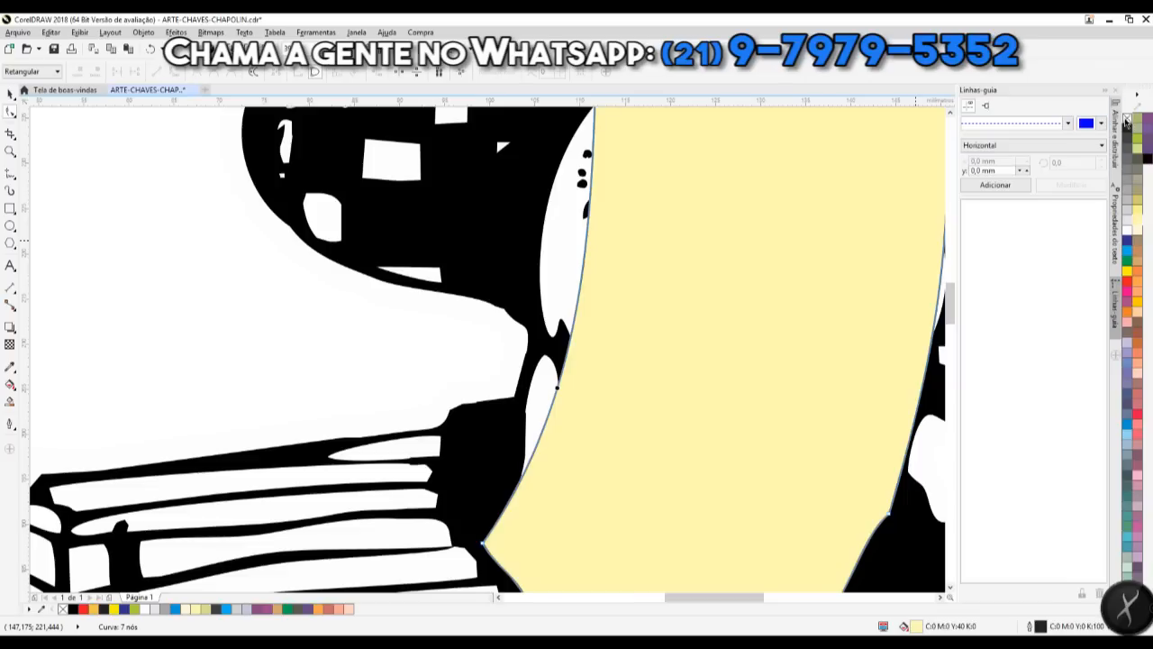
left_click(1127, 118)
left_click_drag(566, 397, 515, 462)
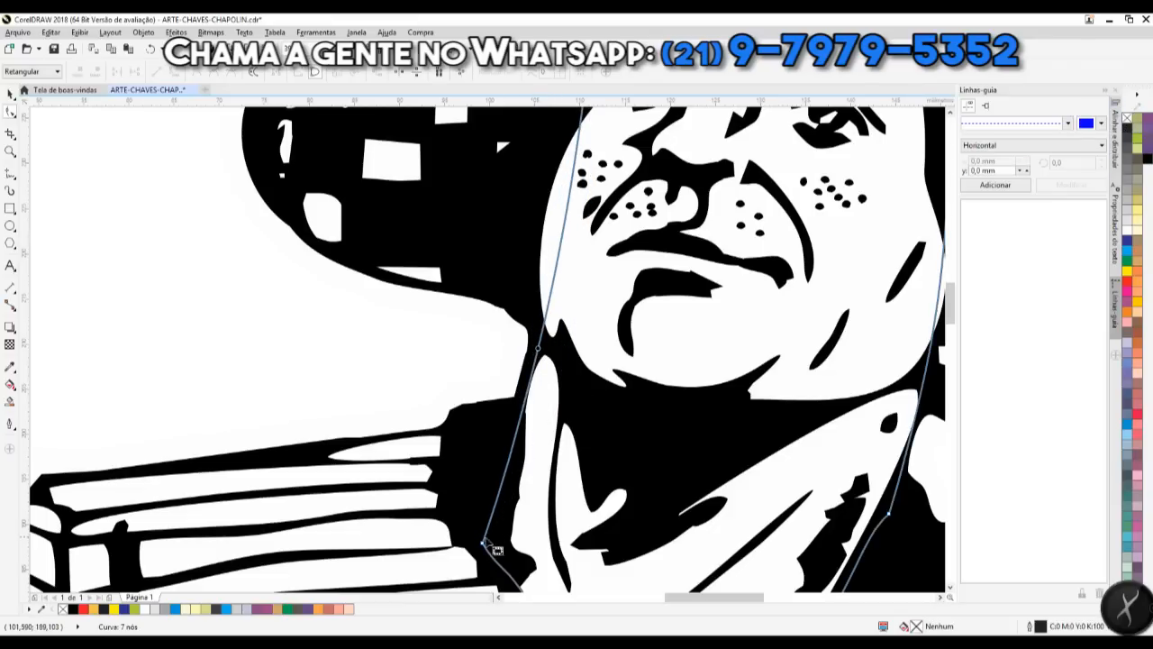
Step: Raise the left neck node to the collar and round the lower left corner of the outline within the black area
left_click_drag(484, 547, 530, 475)
left_click_drag(515, 579, 491, 567)
key("F4")
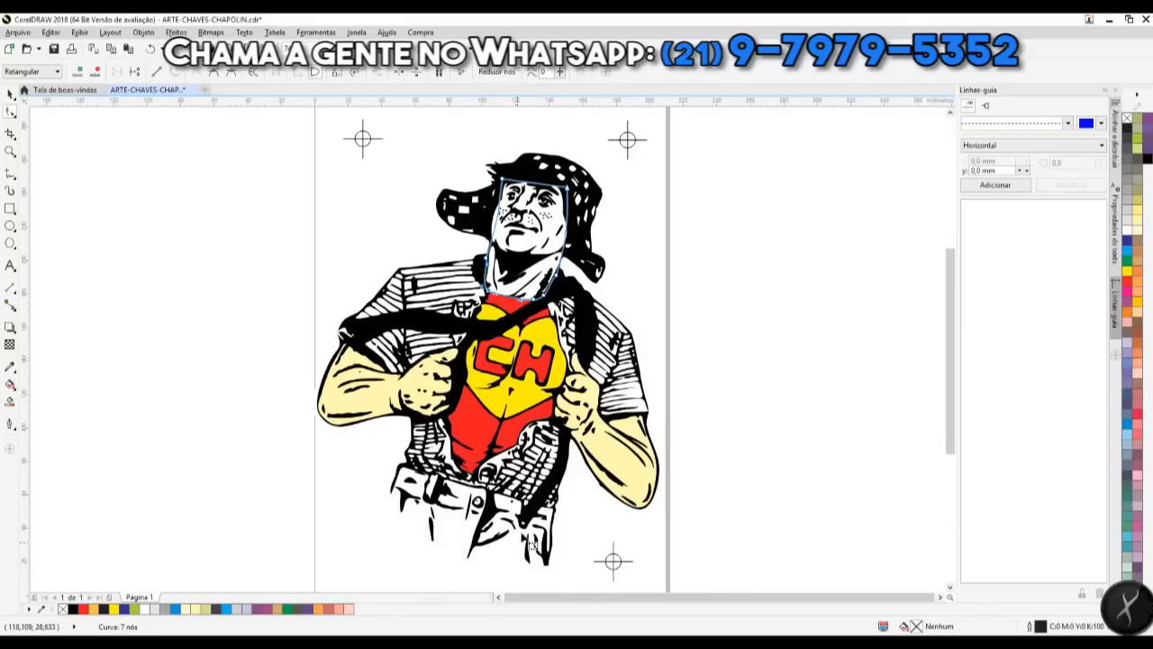
left_click_drag(462, 237, 536, 313)
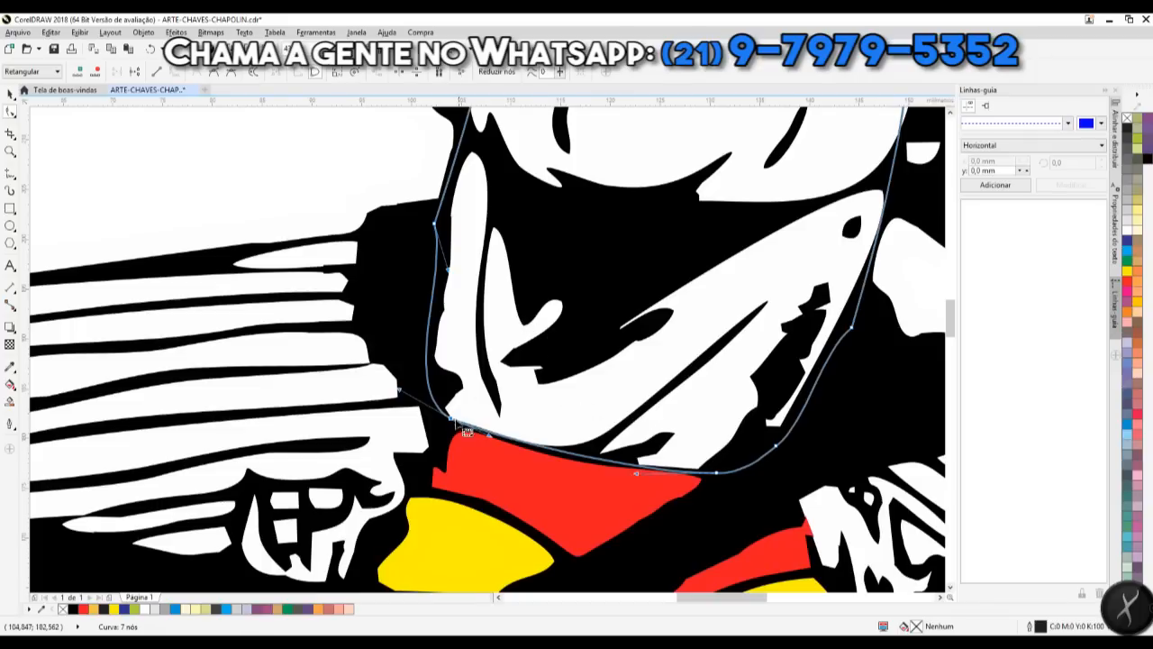
left_click_drag(453, 422, 483, 441)
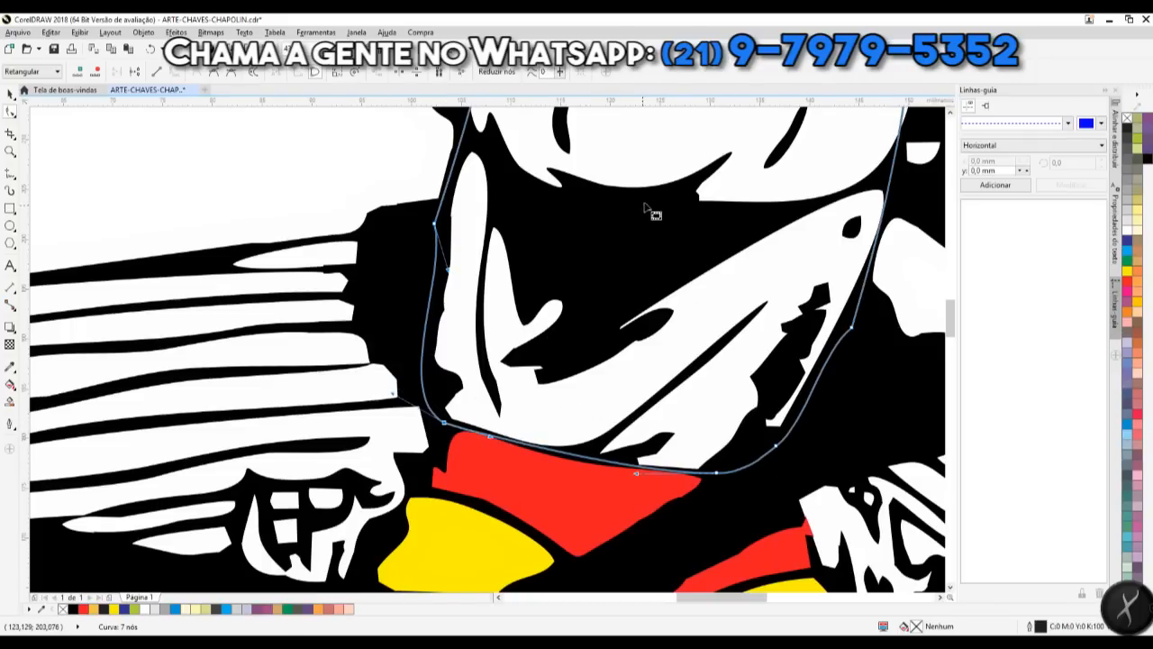
Step: Adjust the handles of the node on the right side of the neck so the outline follows the neck edge
key("F4")
scroll(533, 295, "up", 4)
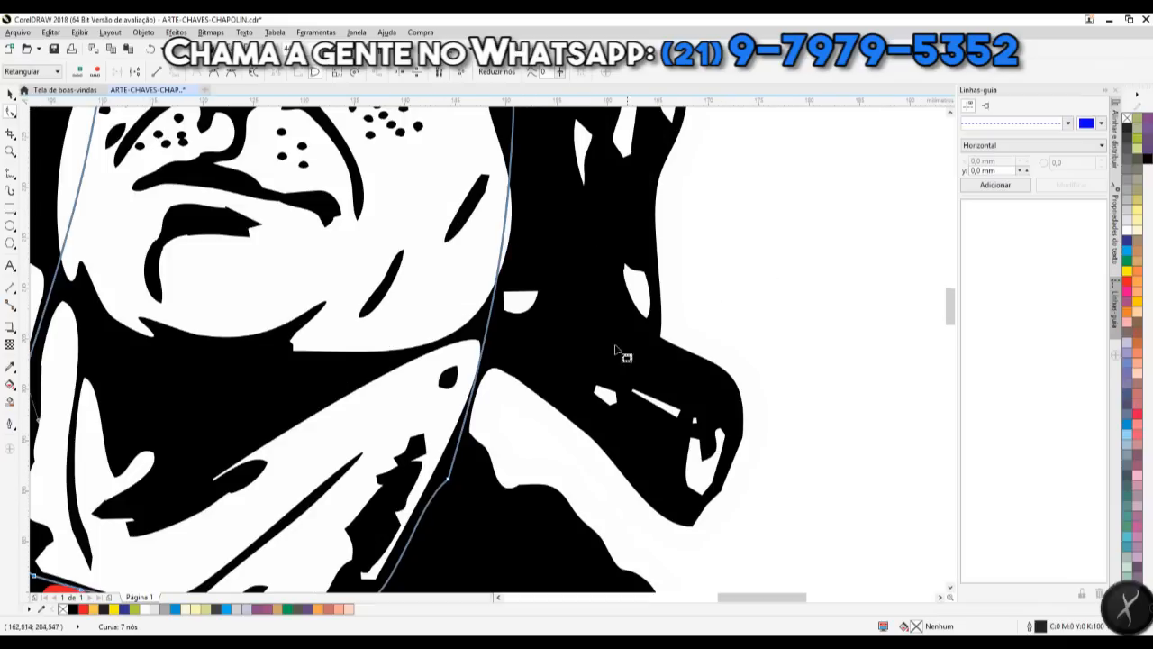
left_click_drag(471, 476, 415, 522)
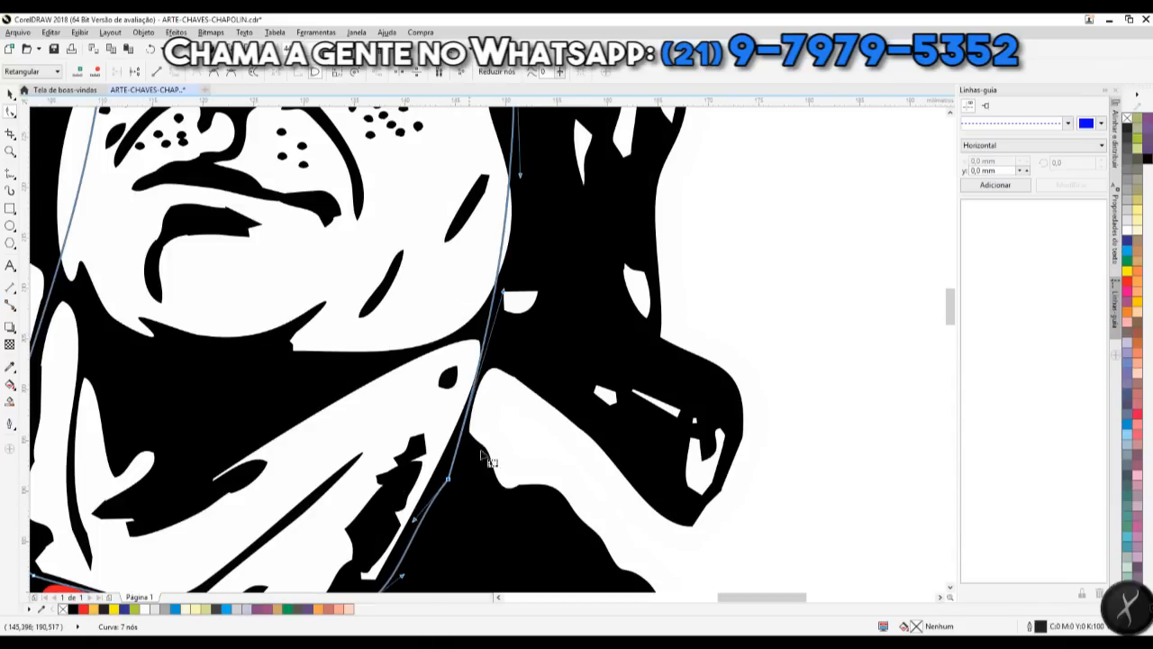
mouse_move(504, 291)
left_mouse_down()
mouse_move(528, 301)
mouse_move(506, 295)
mouse_move(503, 305)
left_mouse_up()
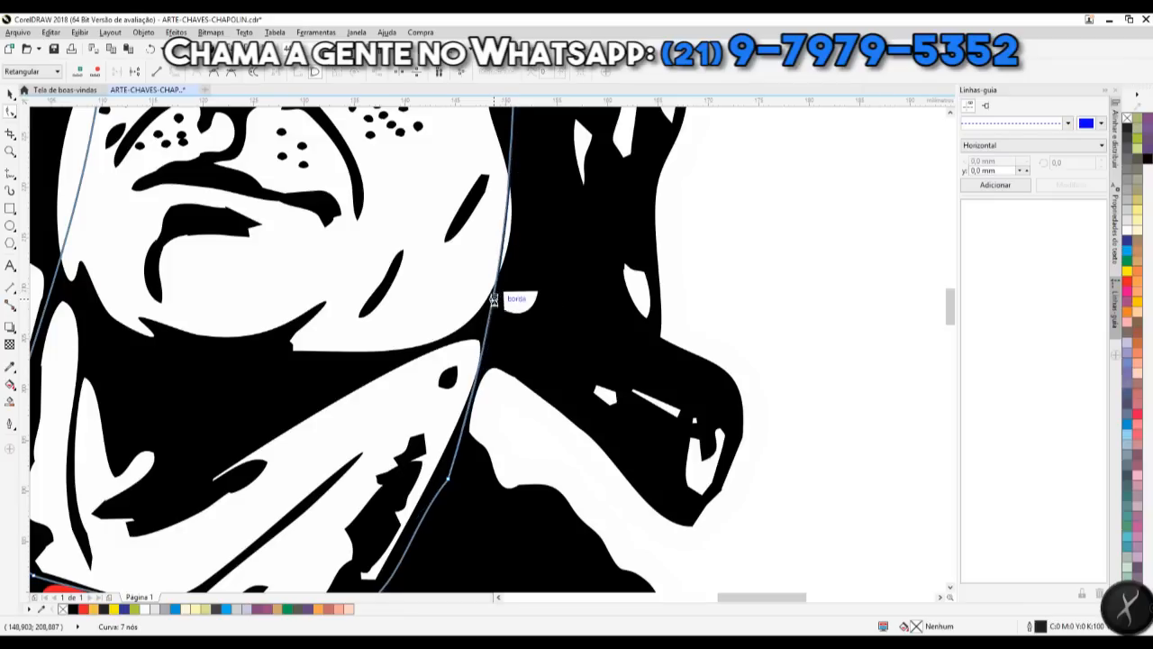
Step: Add a node just below the right jaw and bend the outline above it along the cheek
left_click(494, 317)
mouse_move(500, 319)
left_mouse_down()
mouse_move(512, 301)
mouse_move(499, 316)
left_mouse_up()
left_click_drag(509, 207, 504, 215)
Step: Add a node beside the left jaw and bow the outline's top edge so it covers the forehead under the hat
scroll(531, 285, "down", 2)
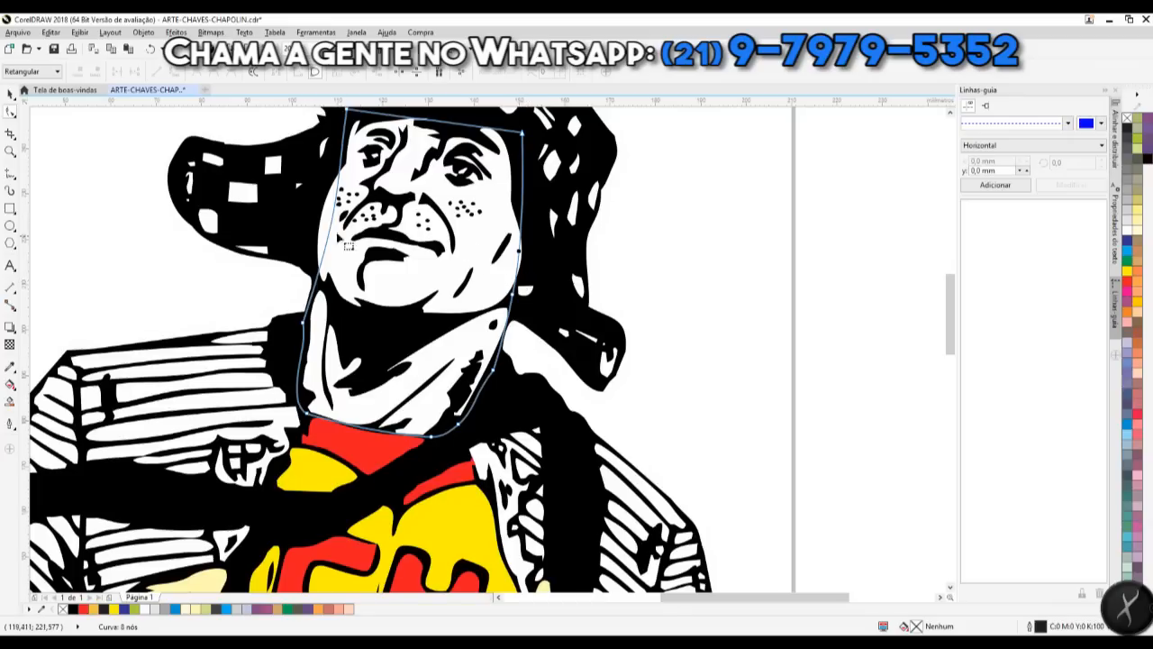
double_click(326, 277)
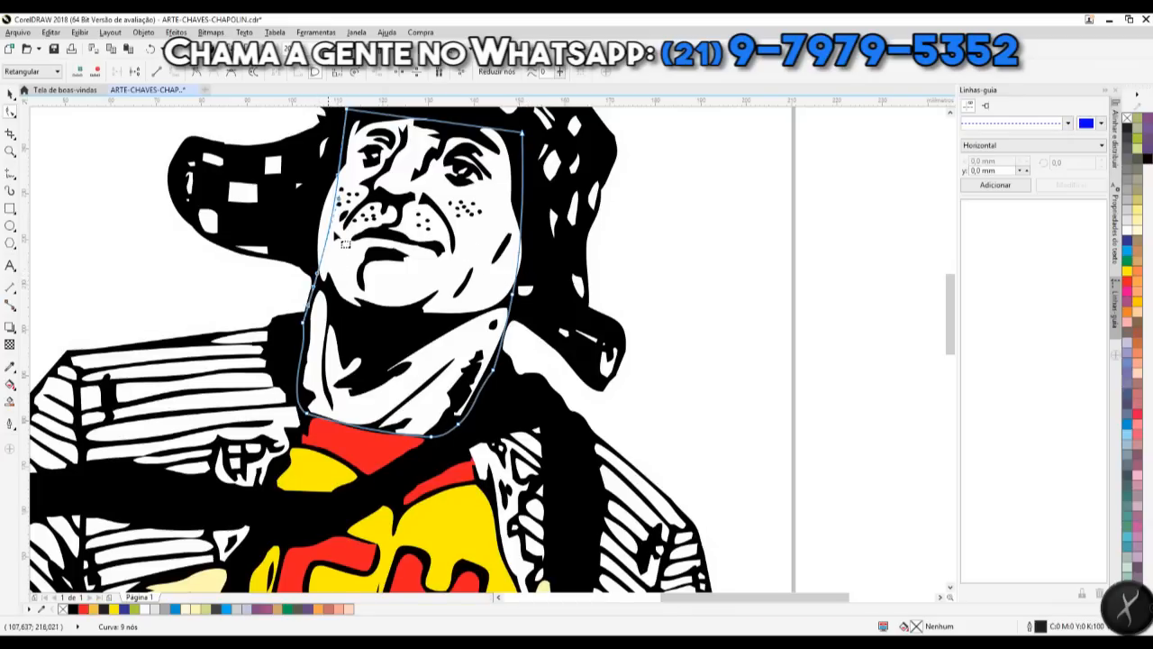
scroll(302, 395, "down", 1)
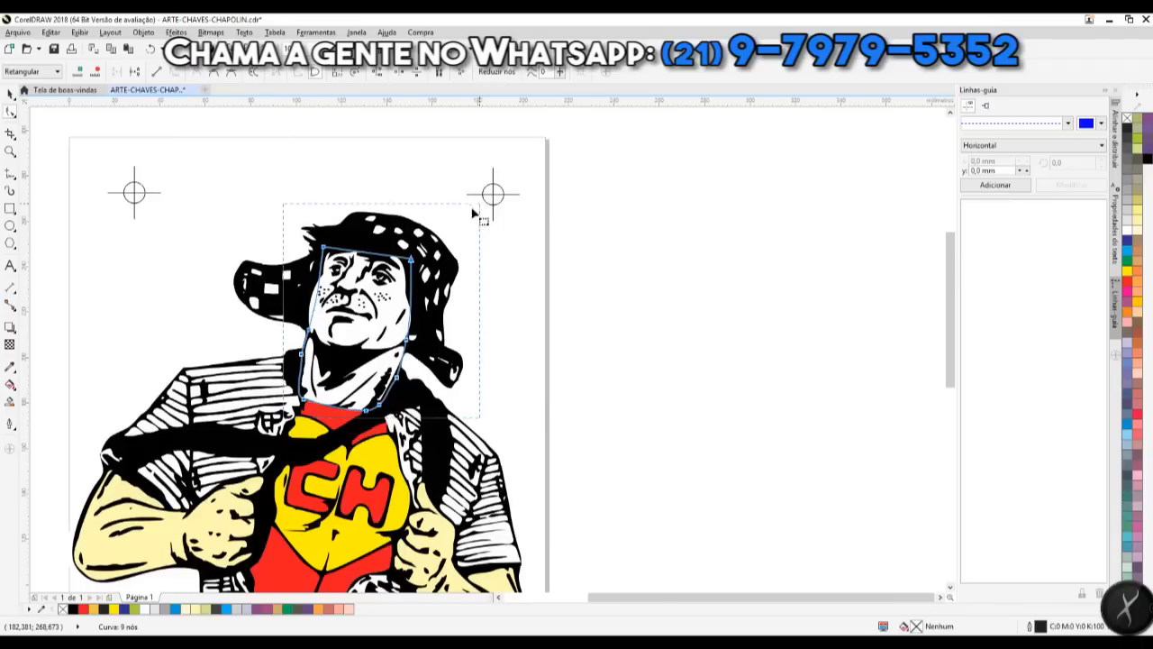
scroll(477, 227, "up", 1)
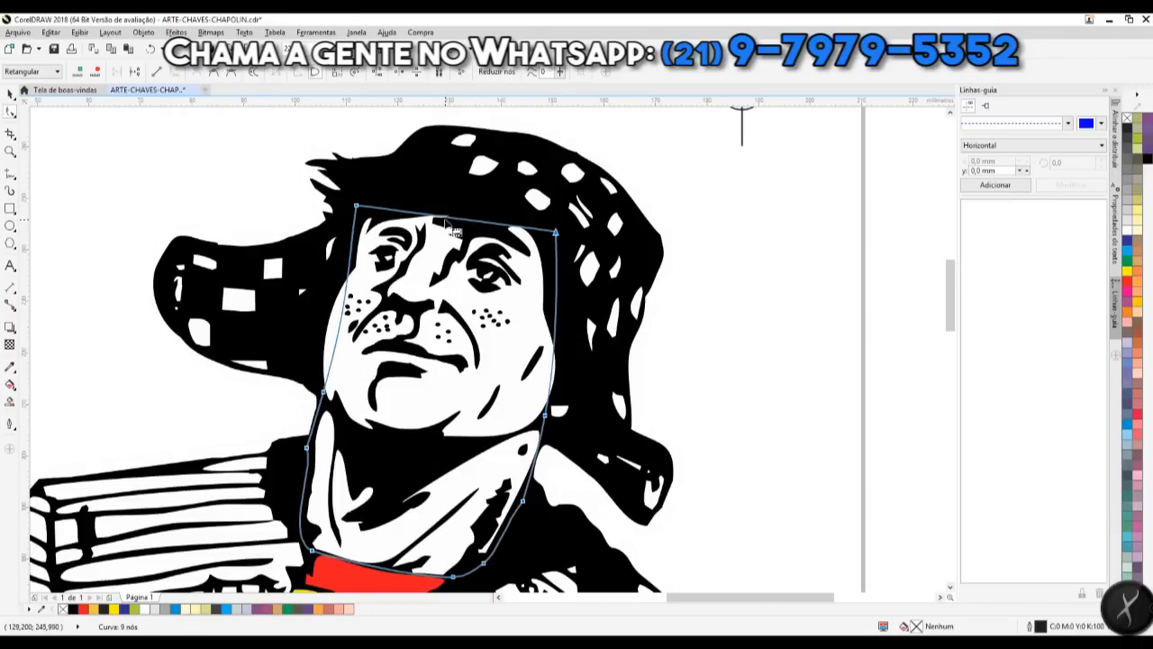
left_click_drag(445, 219, 444, 261)
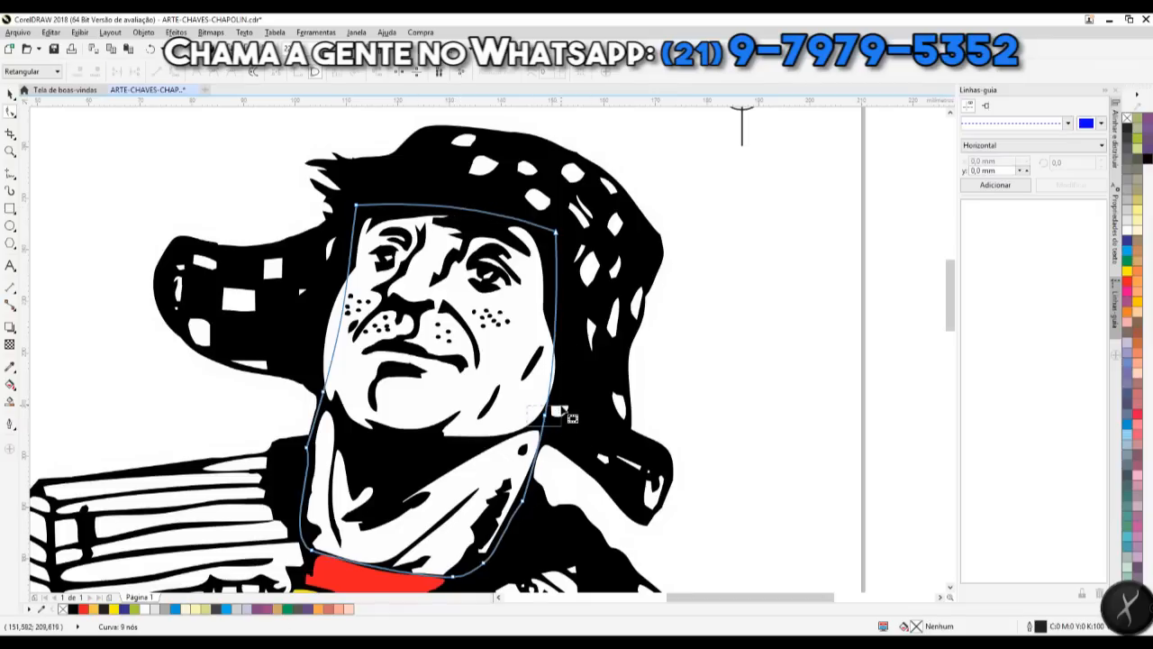
Step: Bend the outline's right and left edges outward so it covers both of the face's cheeks
left_click_drag(561, 382, 567, 386)
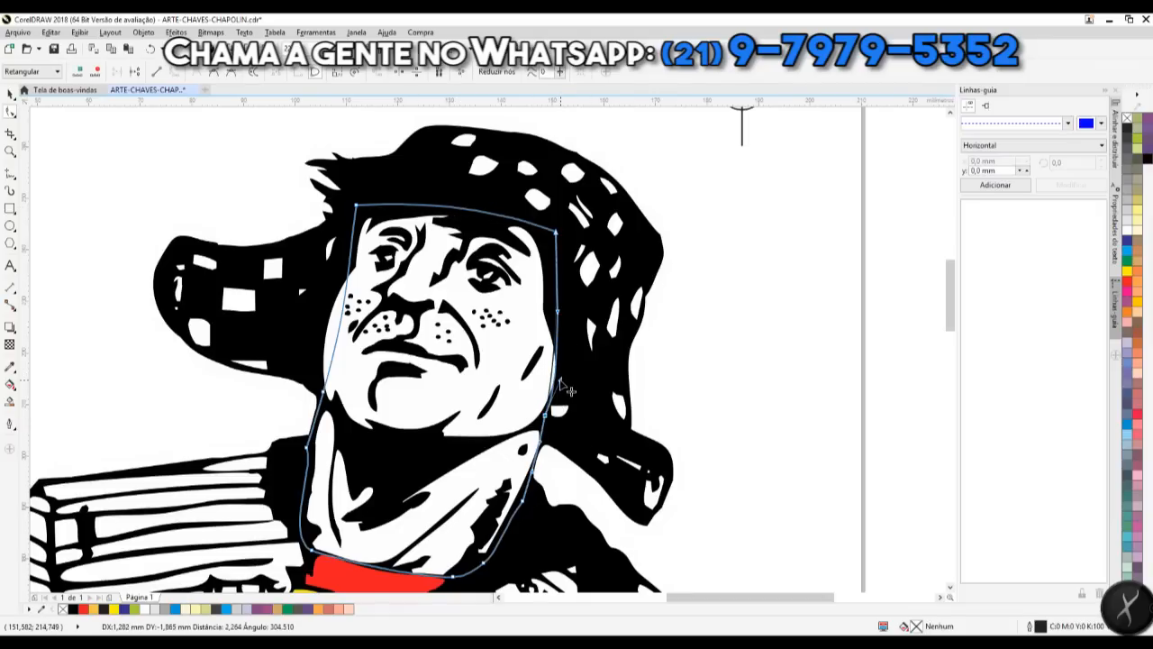
left_click_drag(558, 313, 568, 368)
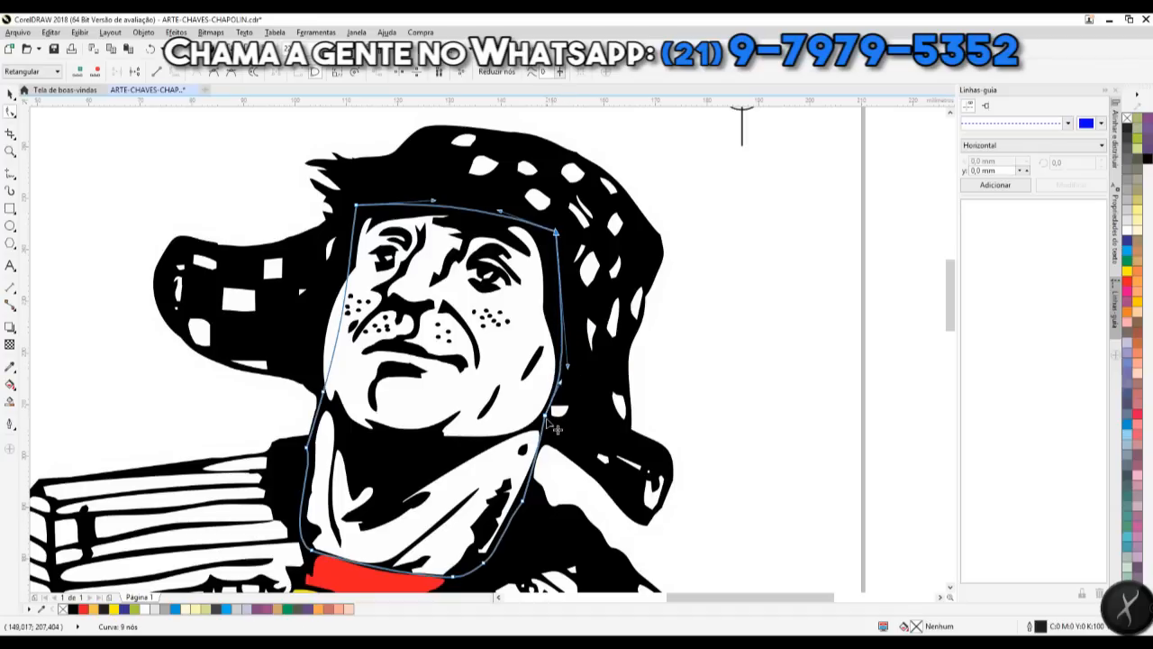
left_click(545, 416)
left_click(545, 462)
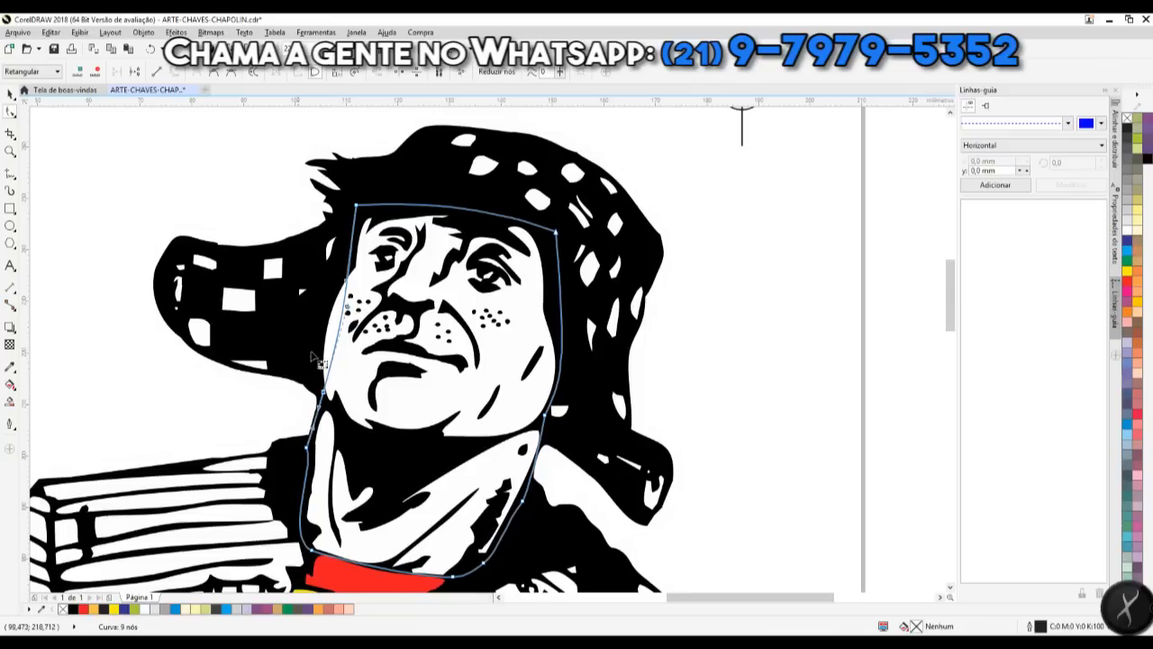
left_click_drag(349, 308, 301, 307)
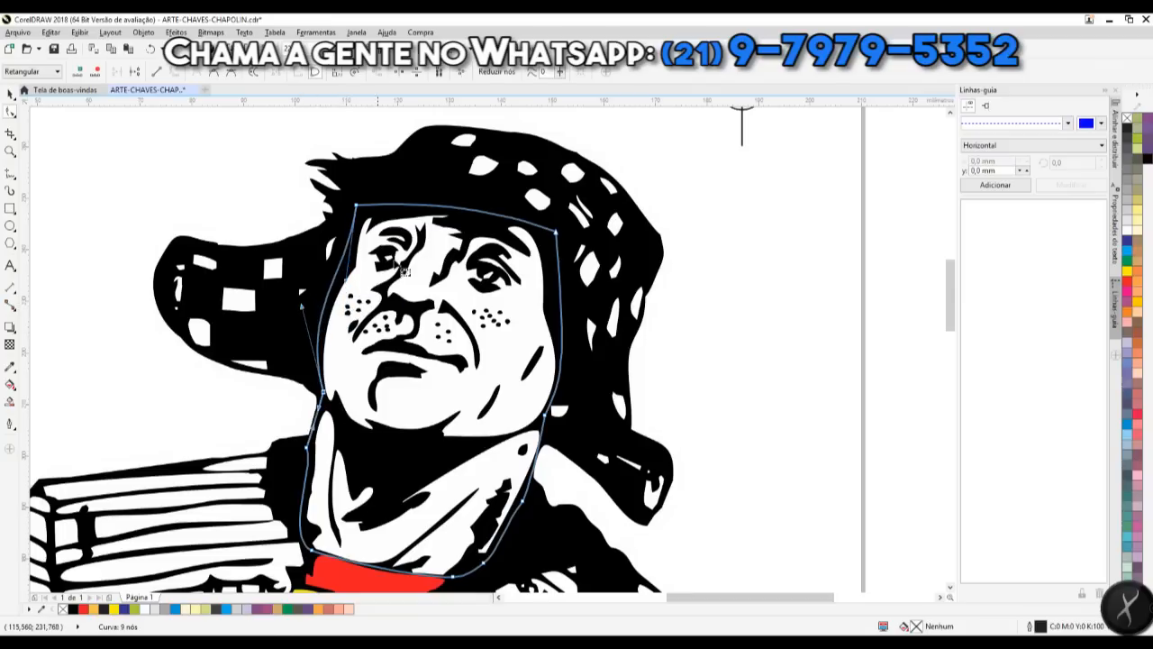
Step: Fill the face and neck shape with pale yellow (C0 M0 Y40 K0) and send it behind the line art
left_click(10, 93)
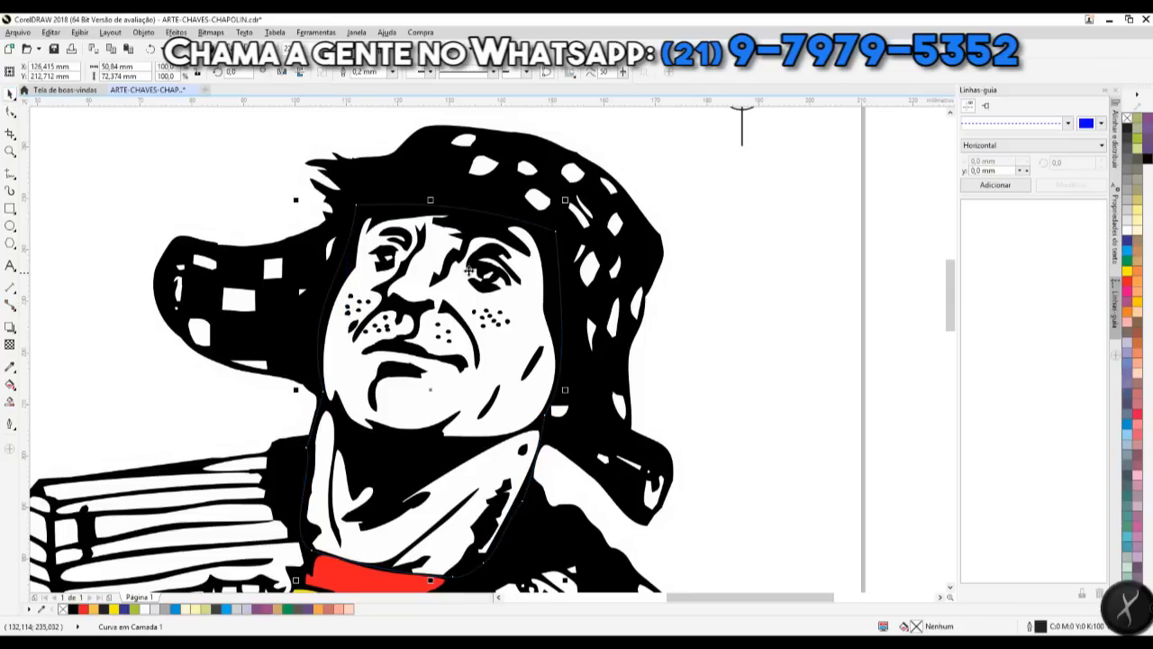
left_click(1137, 225)
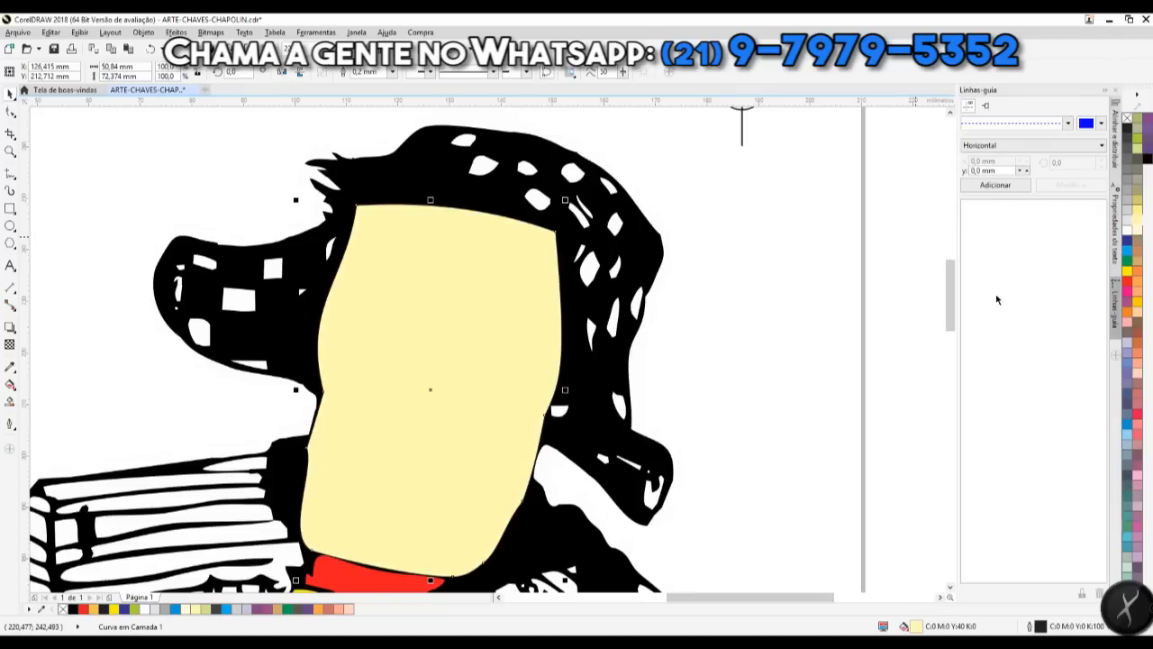
key("F4")
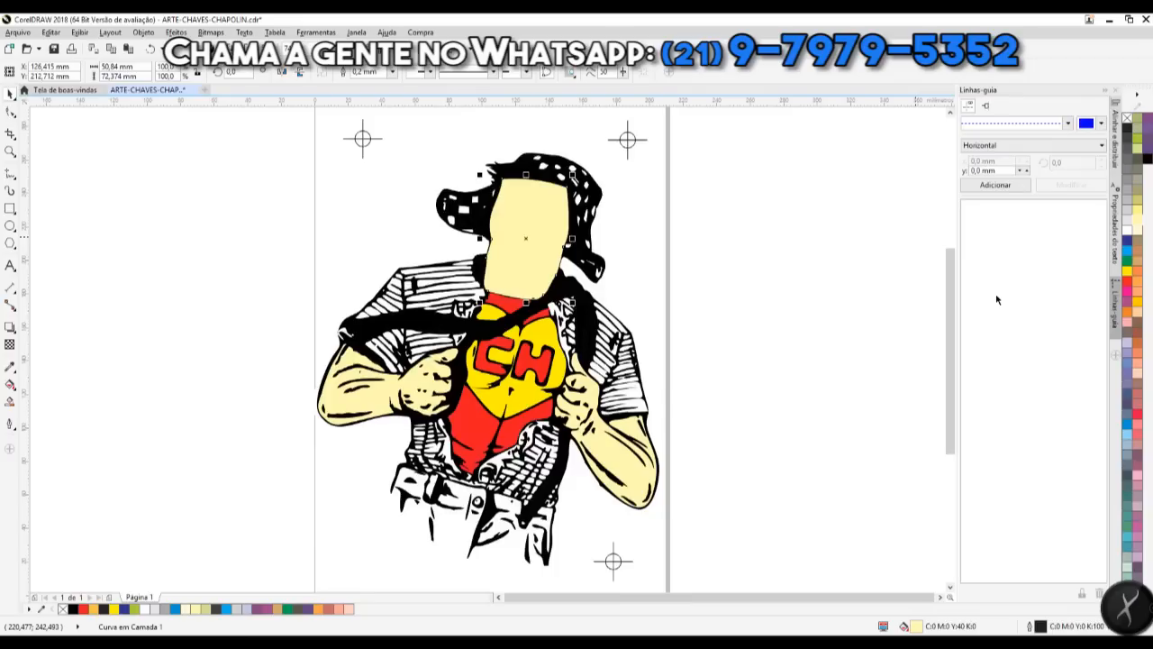
key("shift+Page_Down")
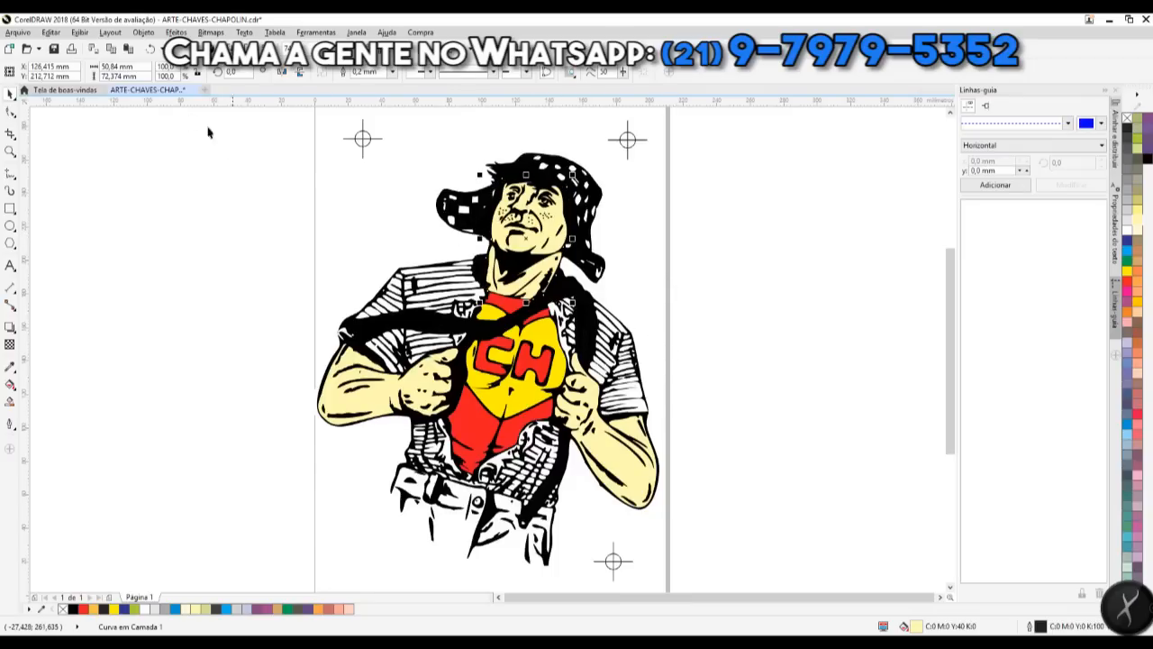
key("Escape")
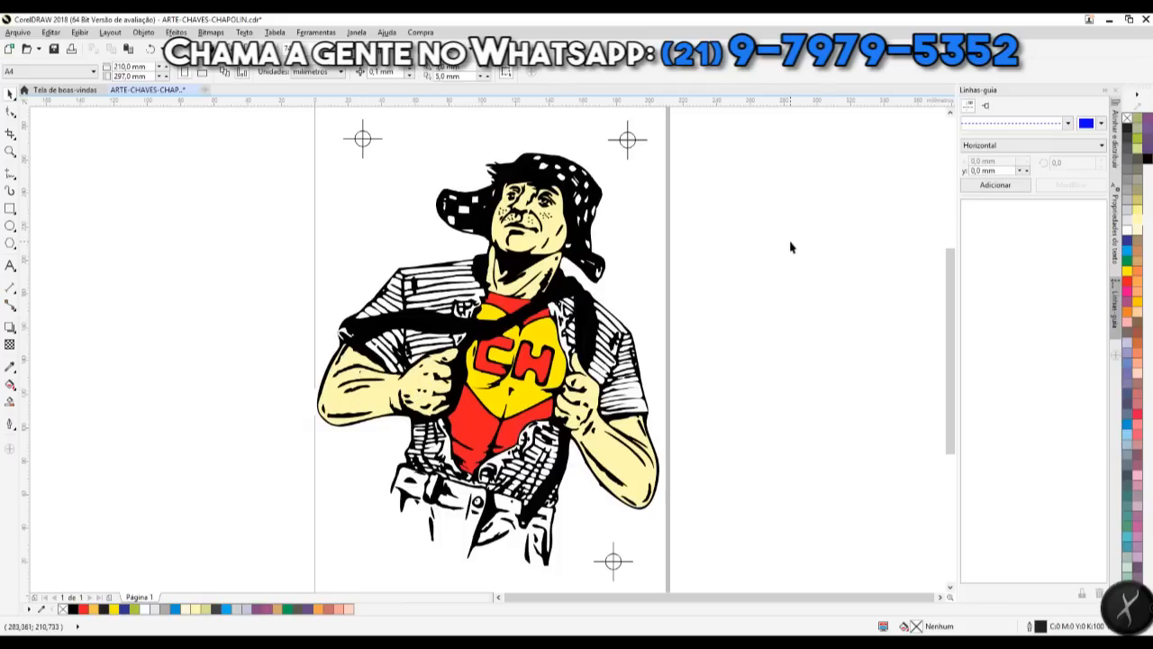
Step: Group a set of registration marks with the three pale-yellow skin shapes and move the group beside the page
left_click(634, 144)
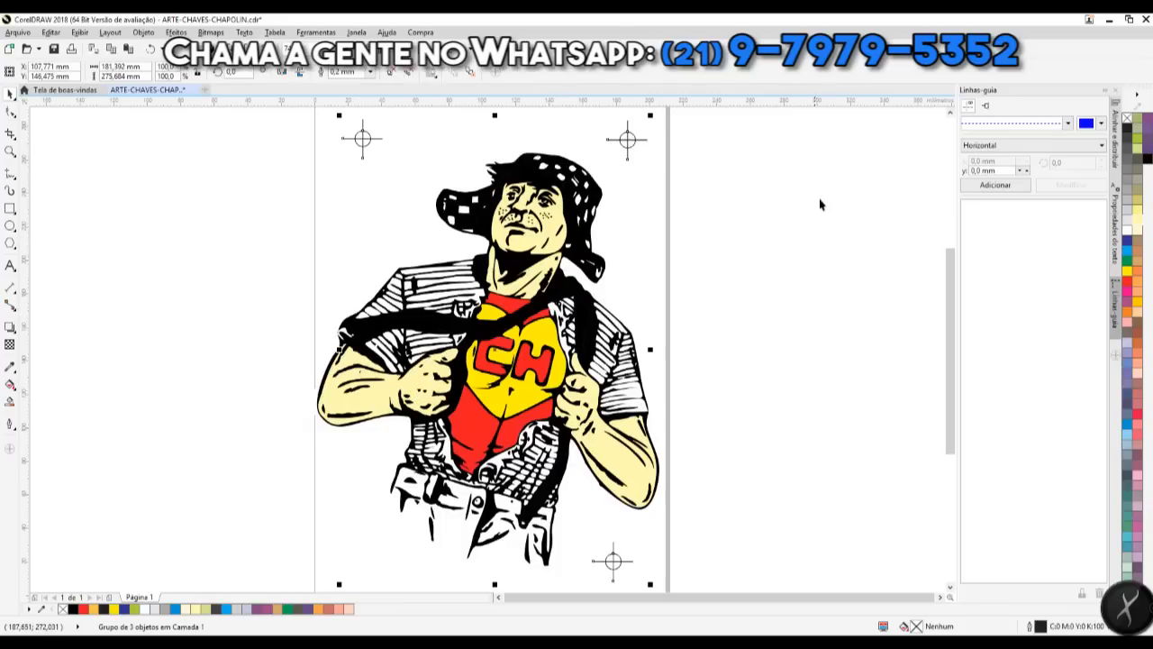
left_click_drag(628, 139, 760, 195)
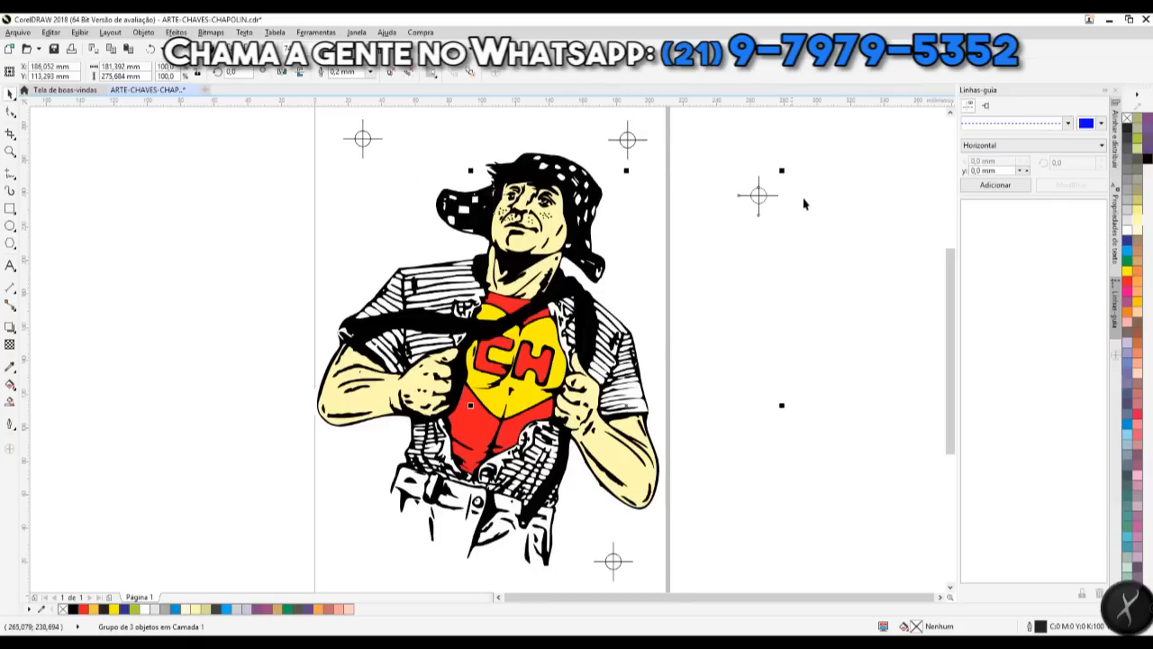
key("ctrl+z")
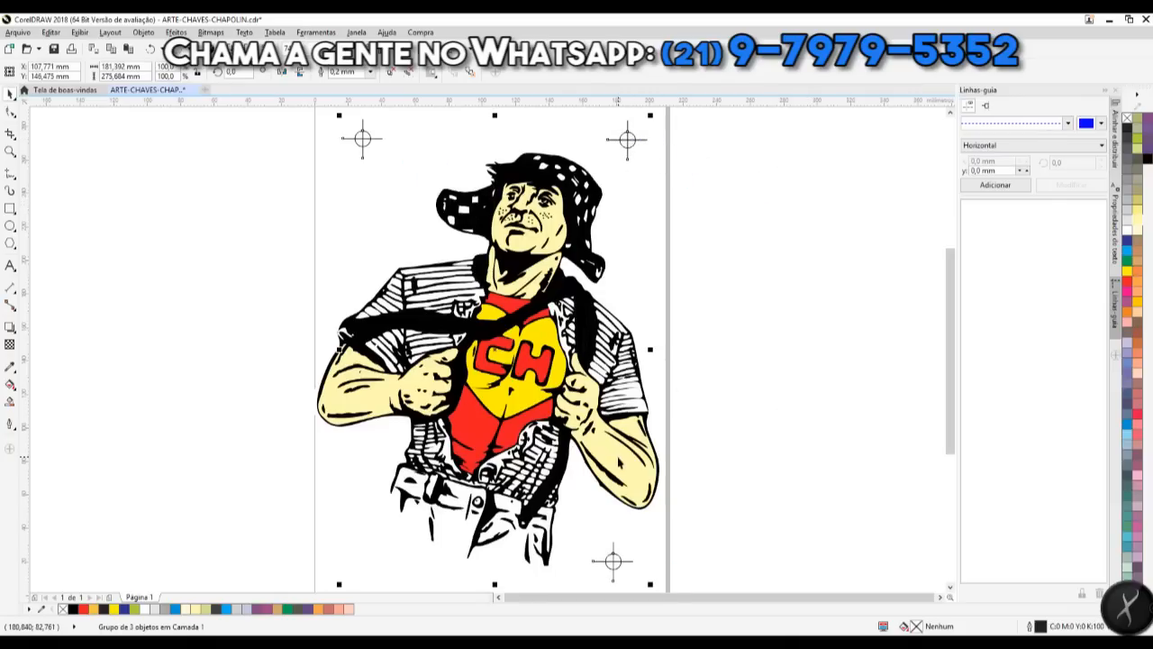
left_click(350, 396, "shift")
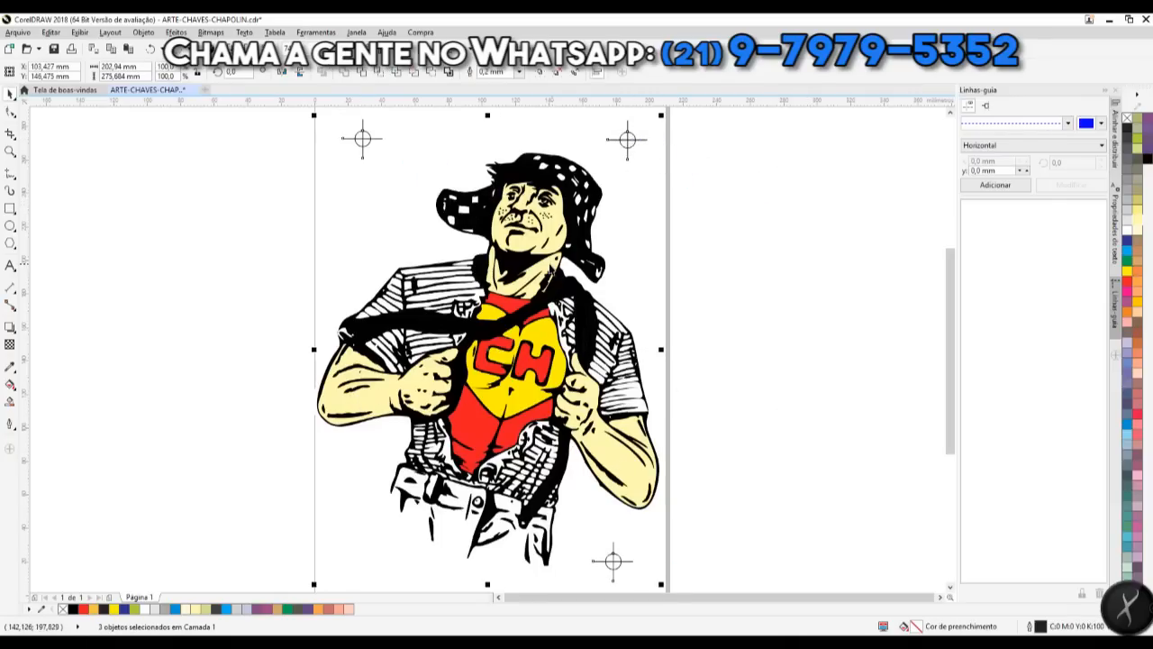
left_click(581, 292, "shift")
key("shift+Page_Up")
key("ctrl+g")
left_click_drag(535, 226, 926, 230)
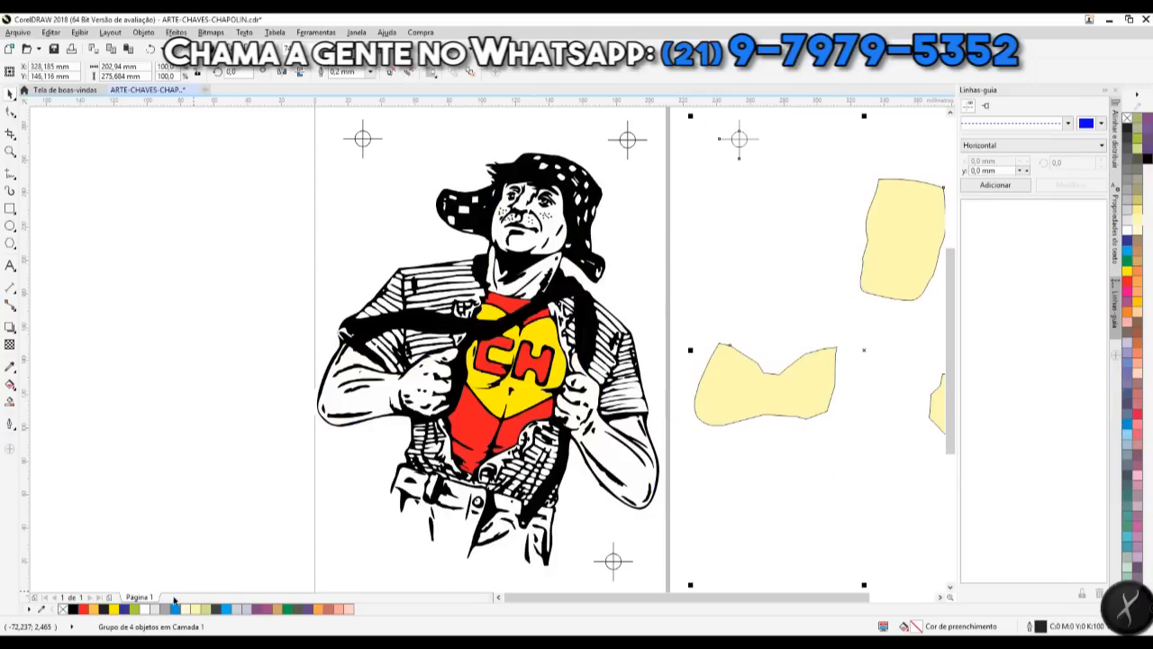
Step: Add a second page and centre the group of skin shapes and registration marks on it
left_click(112, 597)
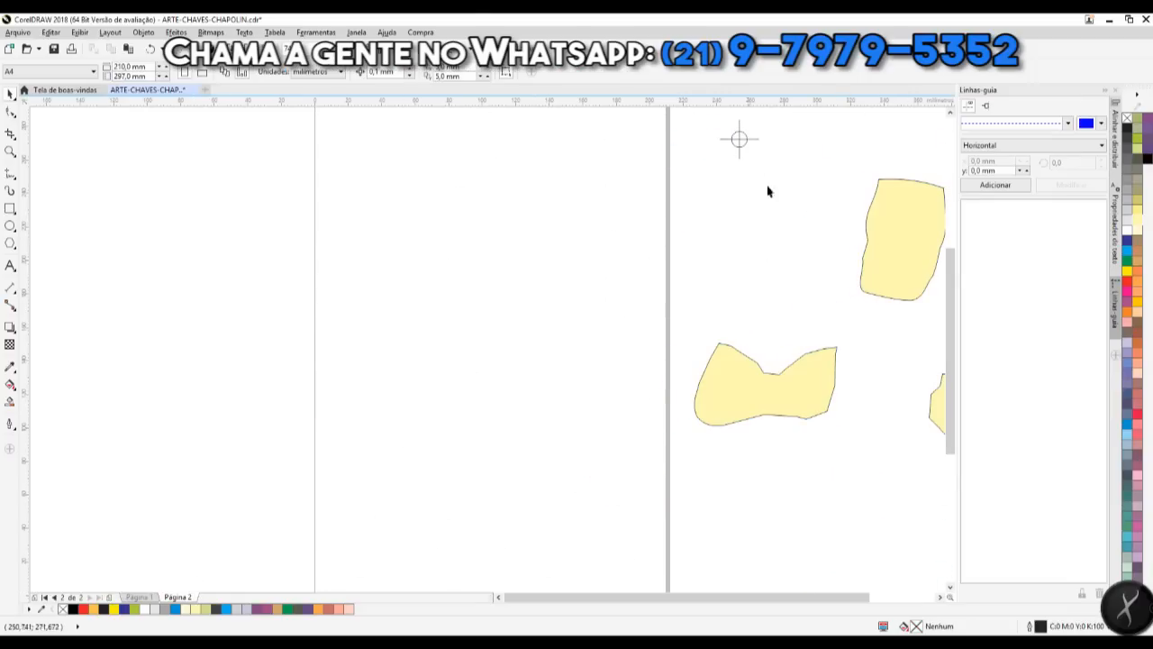
left_click_drag(908, 227, 523, 243)
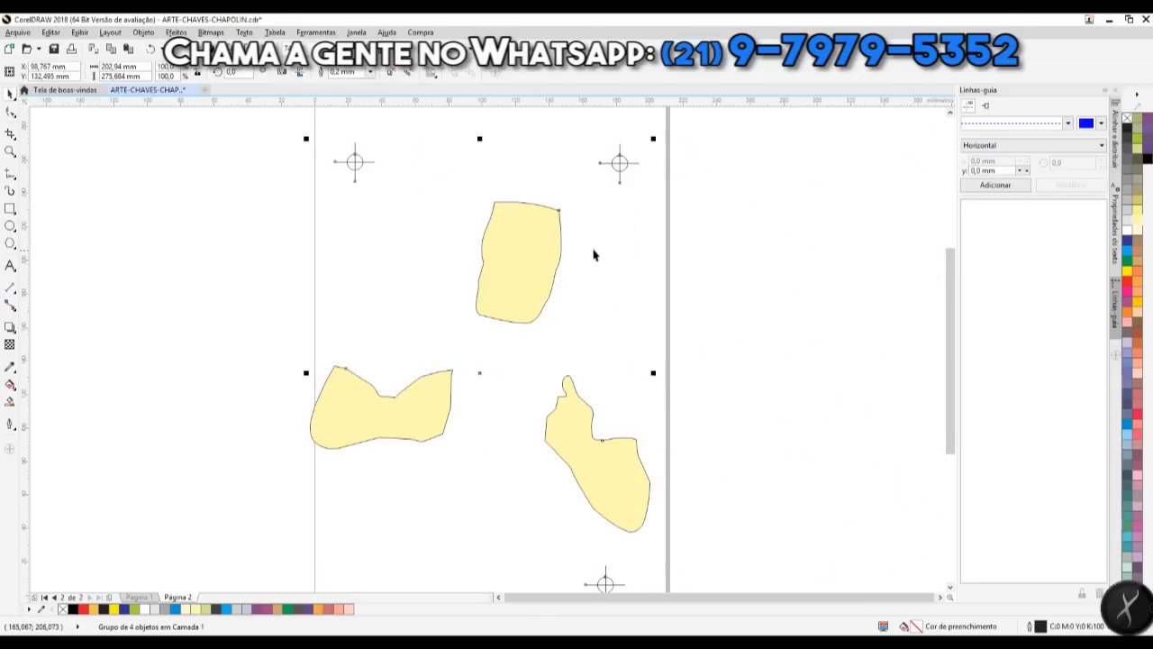
key("p")
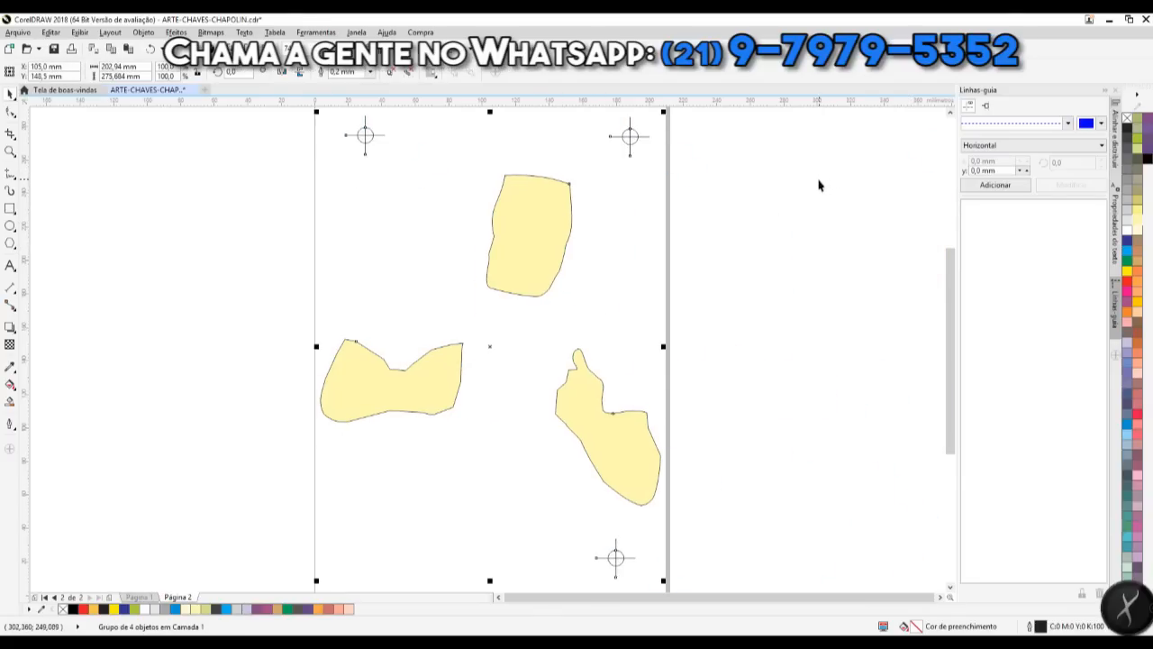
key("shift+F4")
key("Escape")
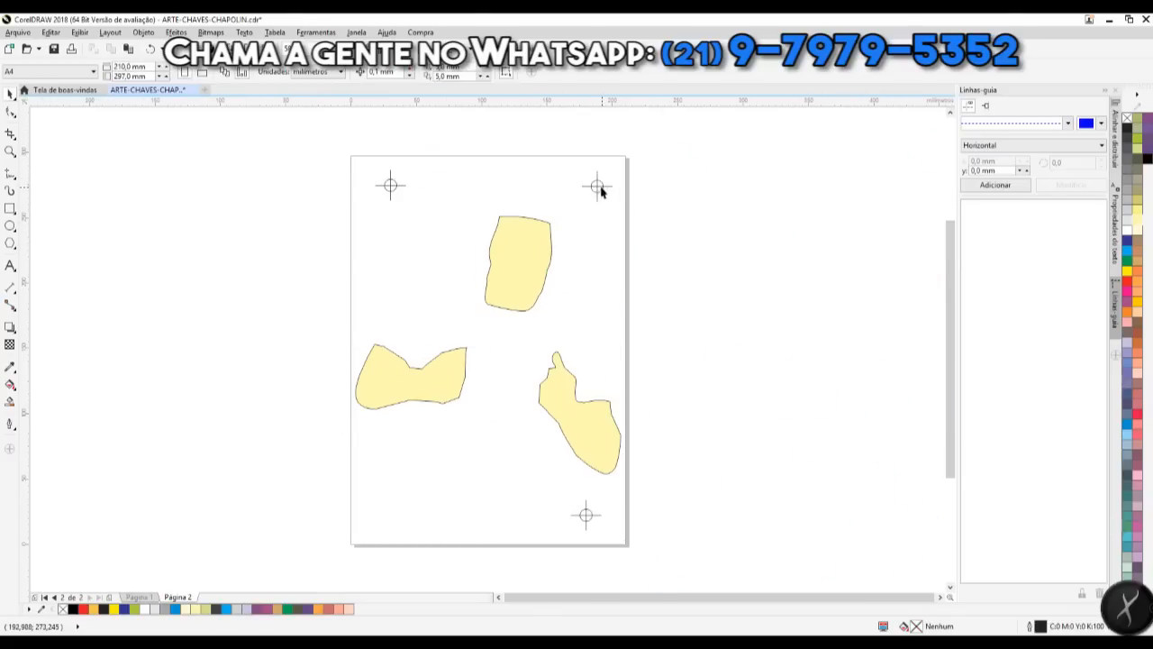
Step: Ungroup the skin separation and fill its three shapes with C100 M100 Y100 K100 black
left_click(601, 191)
key("ctrl+u")
left_click(736, 175)
left_click(502, 298)
left_click_drag(288, 491, 760, 209)
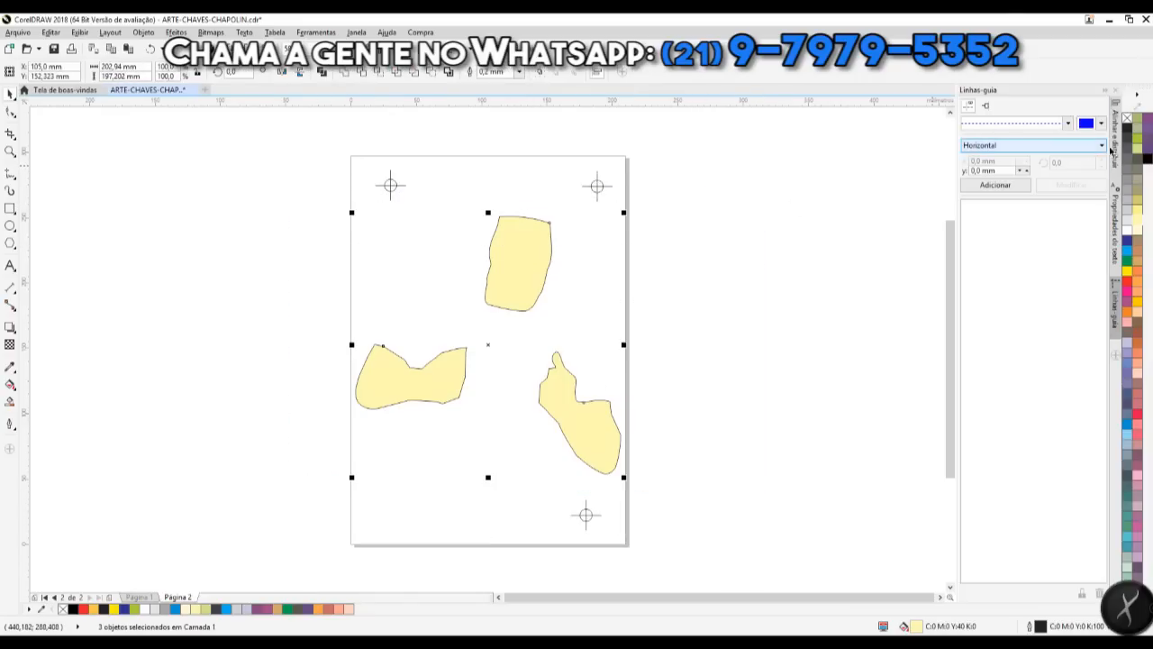
left_click(1148, 159)
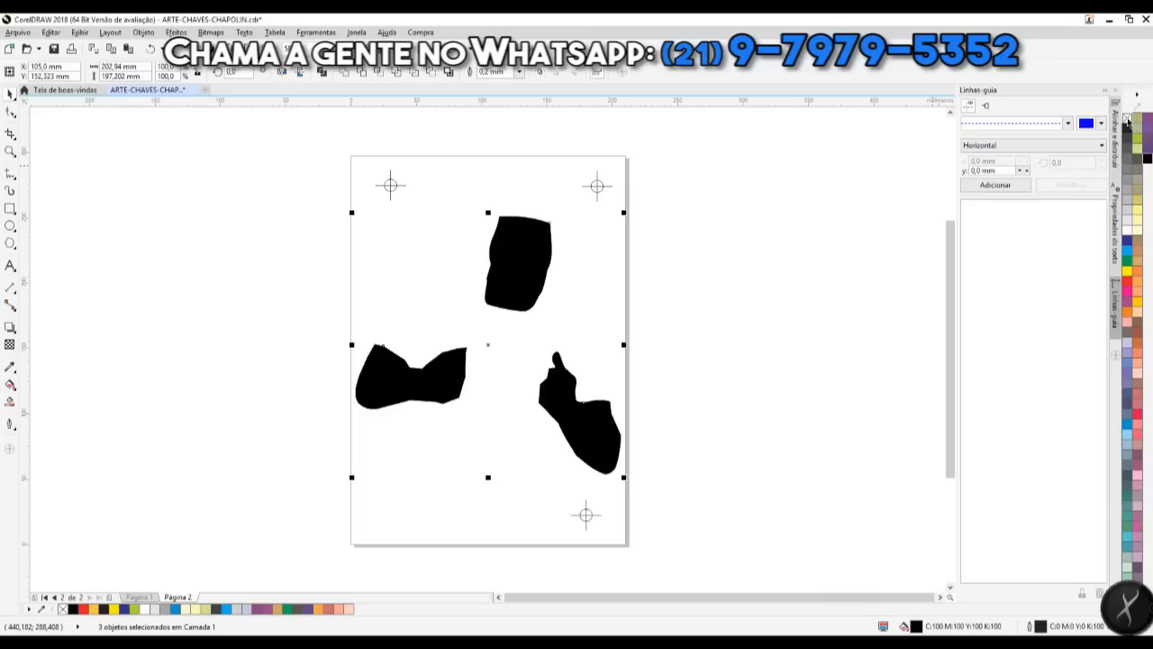
left_click(789, 193)
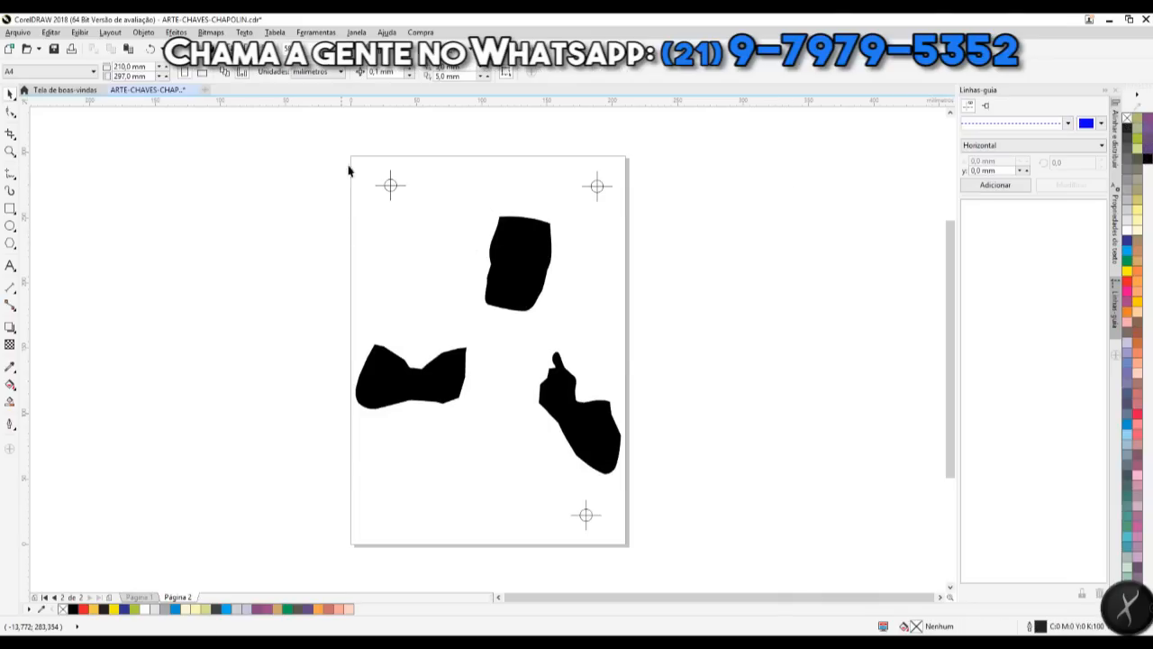
left_click_drag(334, 125, 692, 570)
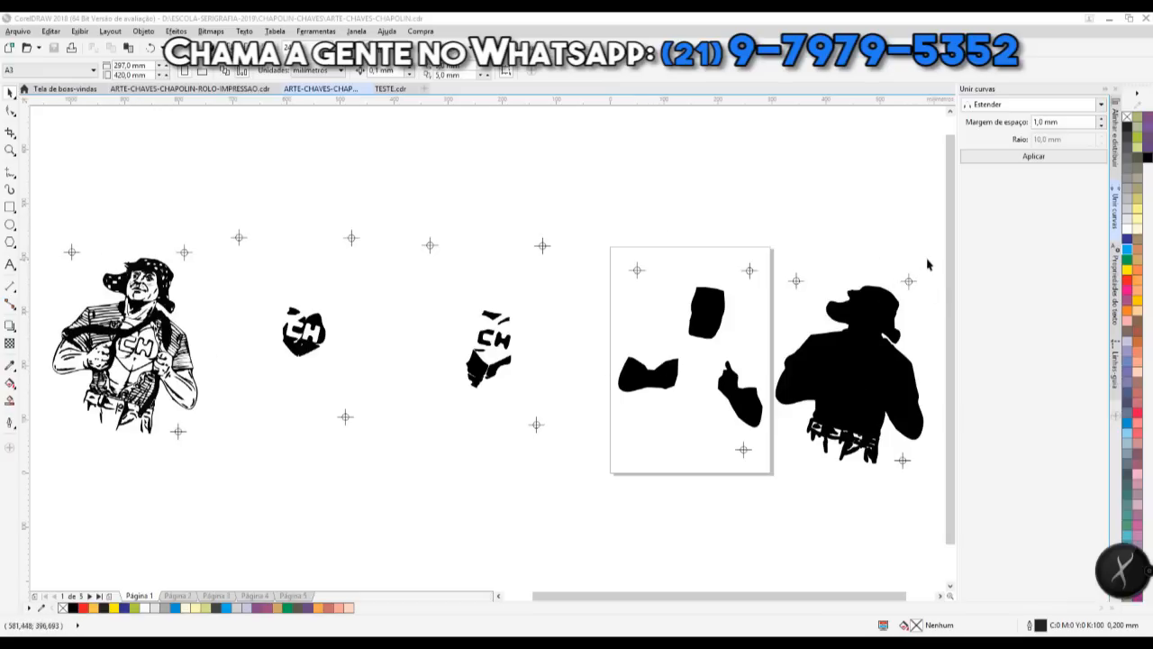
Step: Inspect the solid silhouette separation up close and reposition it slightly beside page 1
left_click_drag(777, 260, 939, 478)
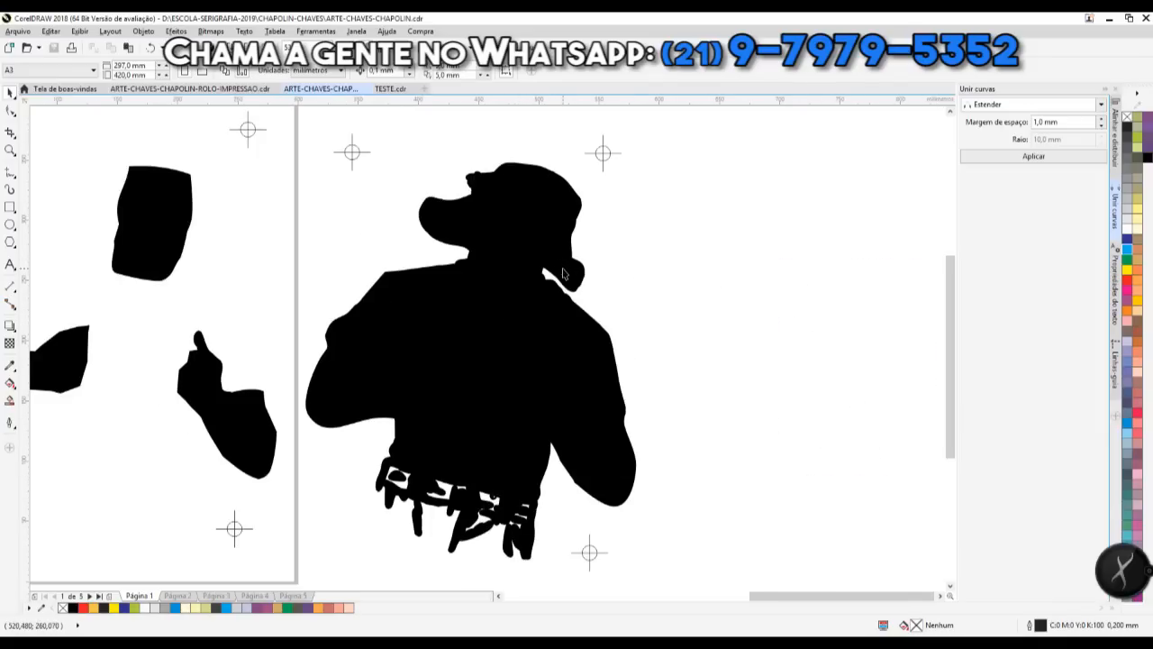
key("F3")
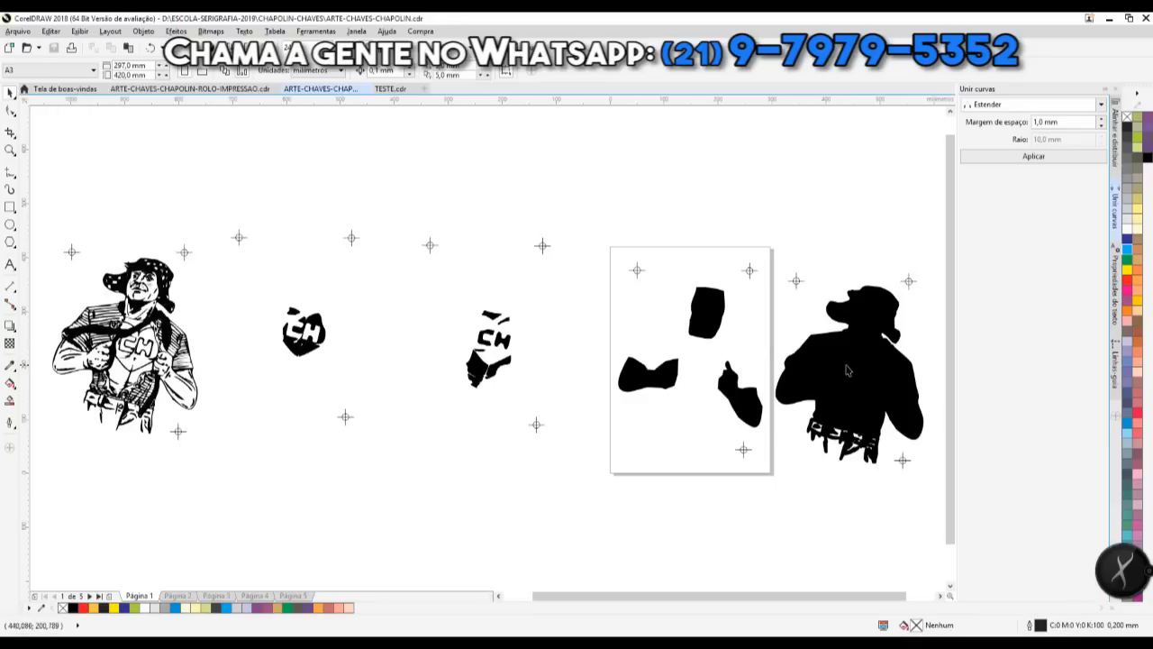
left_click(846, 369)
left_click_drag(844, 368, 851, 358)
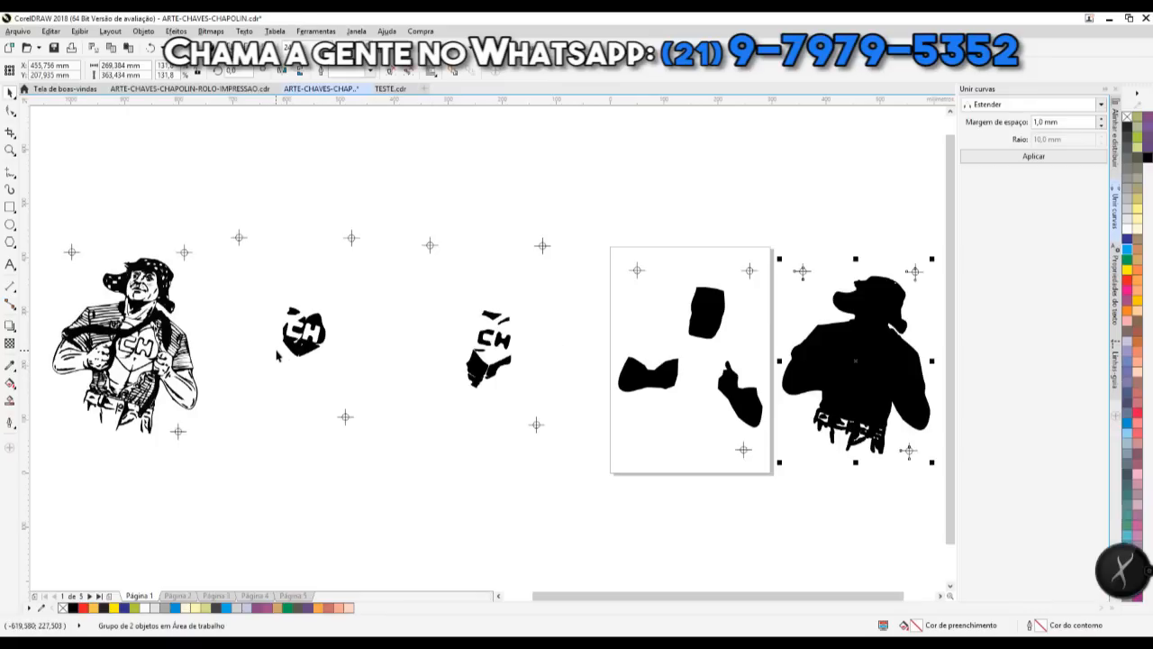
left_click(613, 500)
left_click(872, 344)
left_click_drag(883, 361, 881, 359)
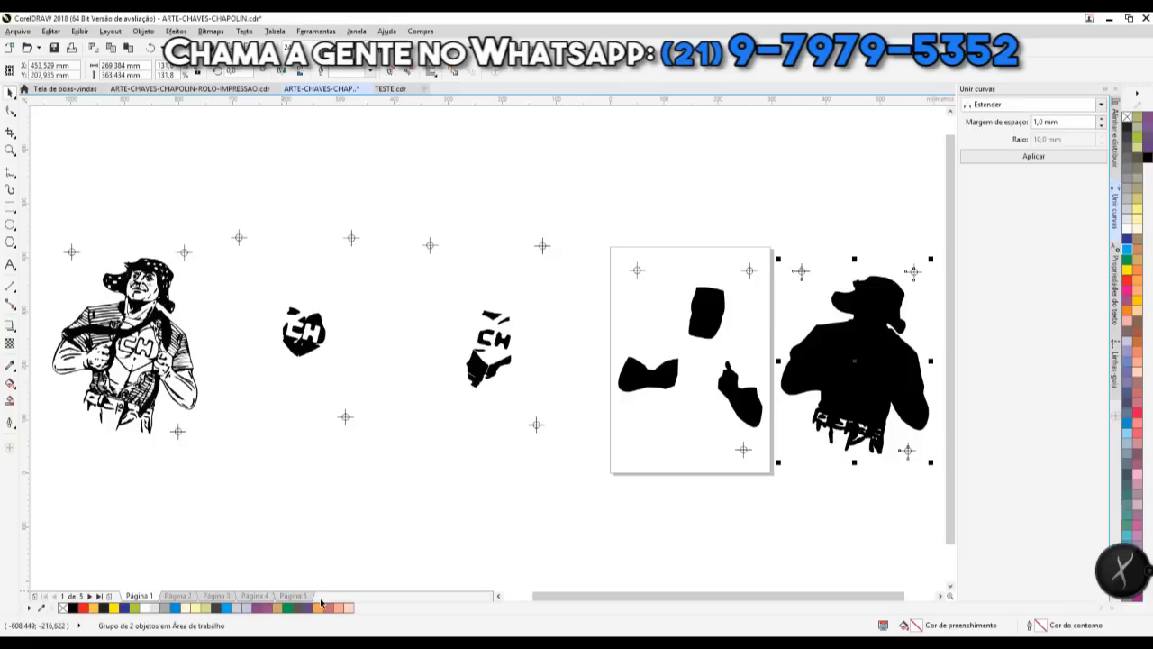
Step: Insert a new page after page 1 and centre the red separation with the solid CH letters on page 5
left_click(110, 596)
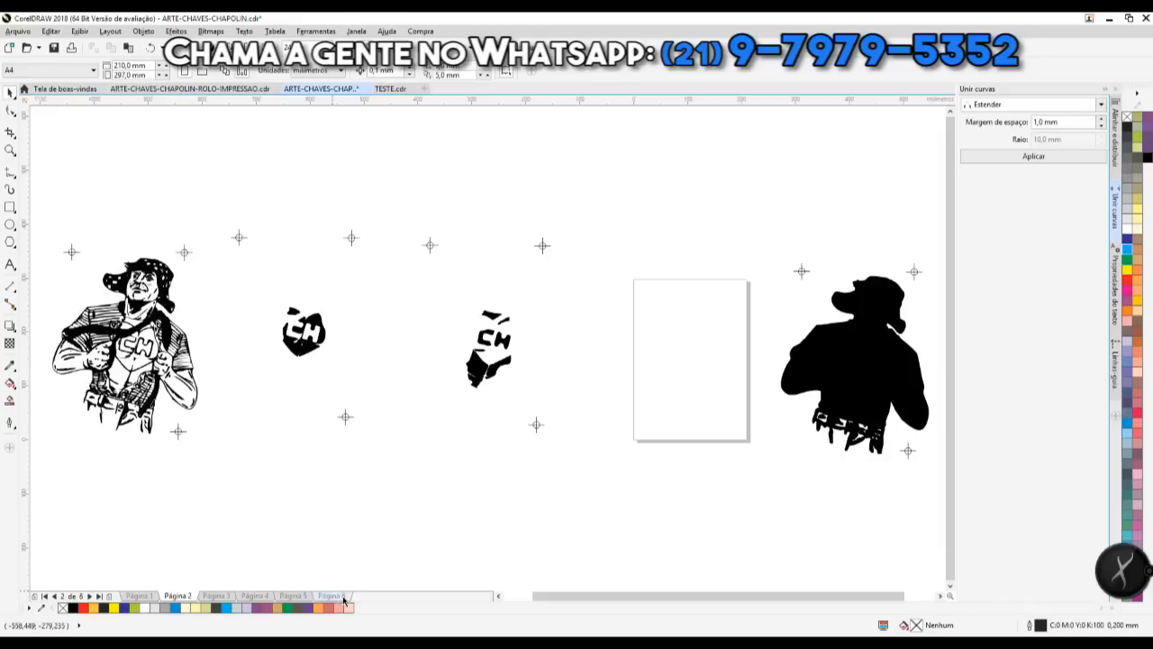
key("Page_Up")
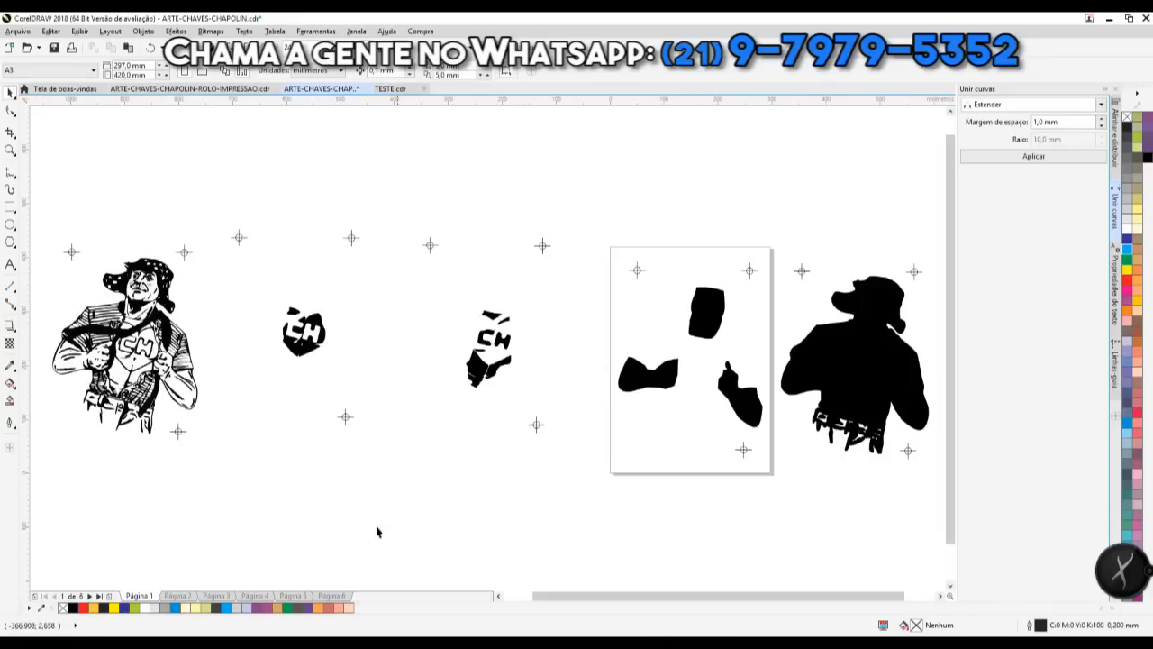
left_click(292, 595)
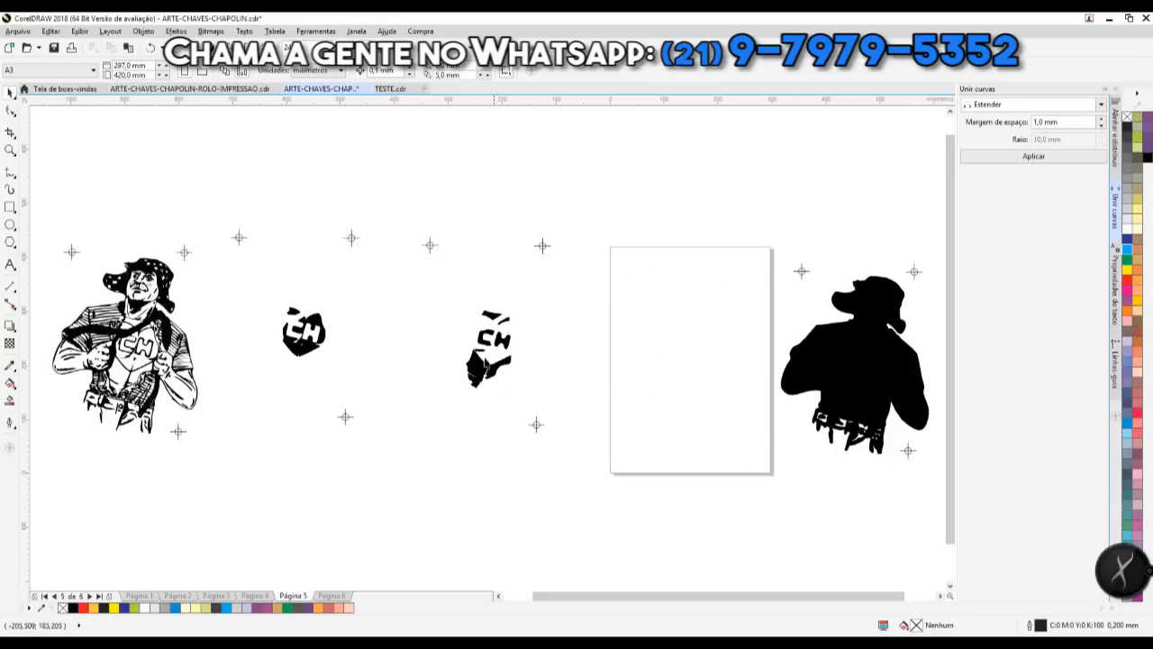
left_click(487, 362)
key("p")
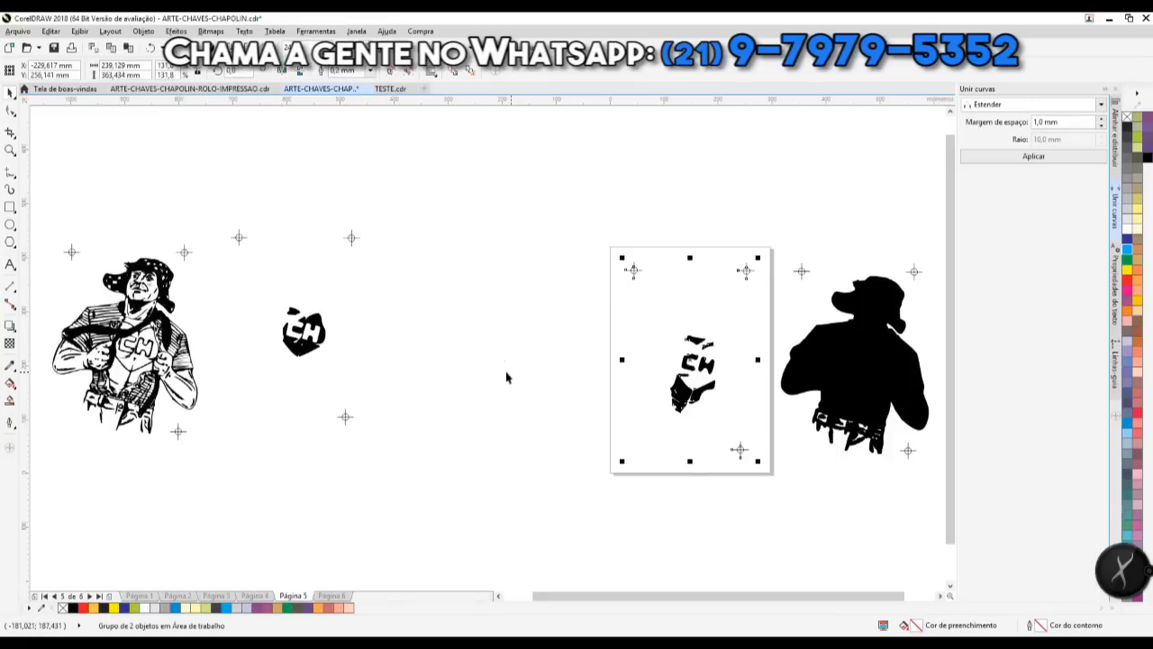
Step: Centre the yellow heart separation on page 4 and the black line art on page 3
left_click(255, 596)
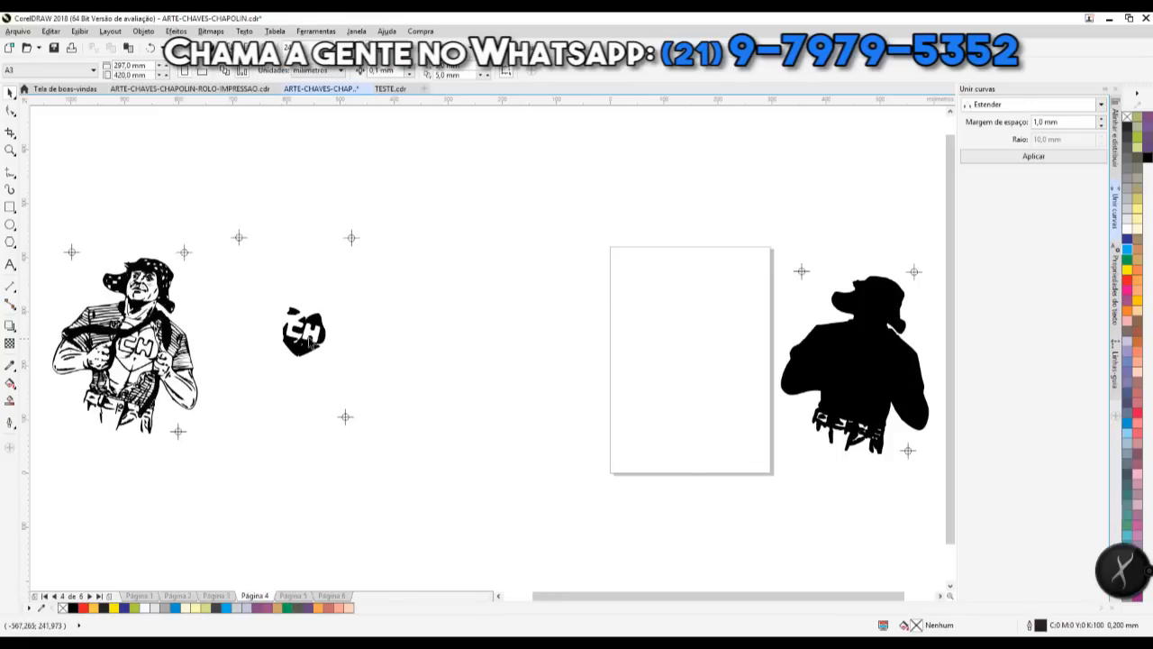
key("p")
left_click(216, 595)
left_click(178, 347)
key("p")
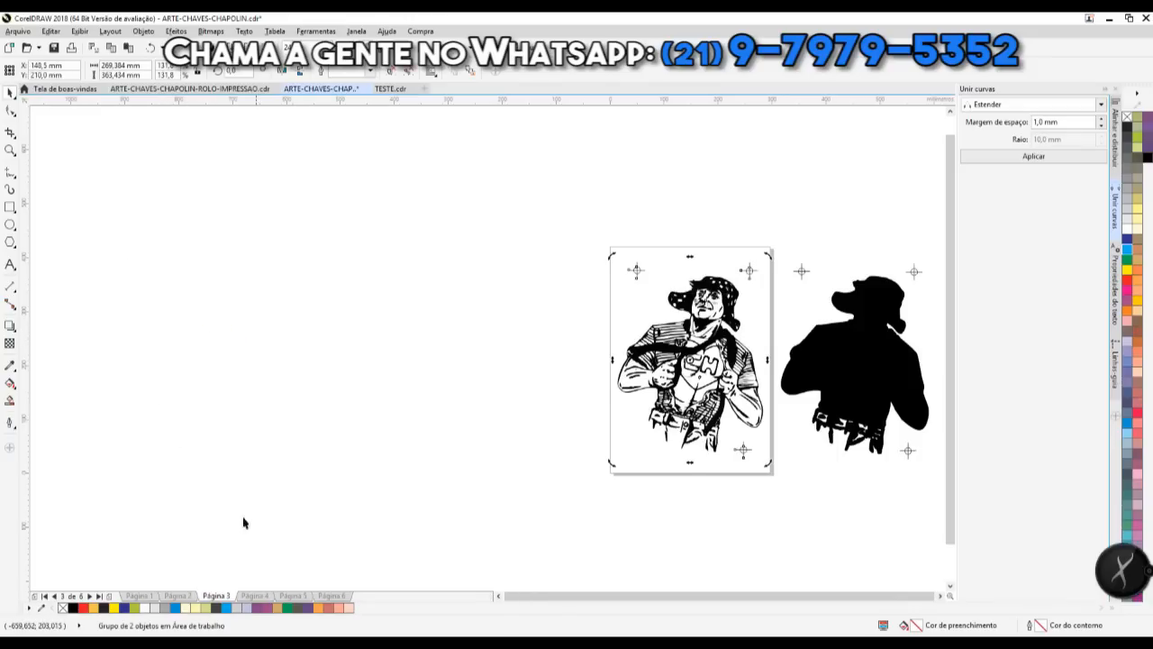
Step: Centre the solid silhouette separation on page 2 and set that page's size to A3
left_click(178, 596)
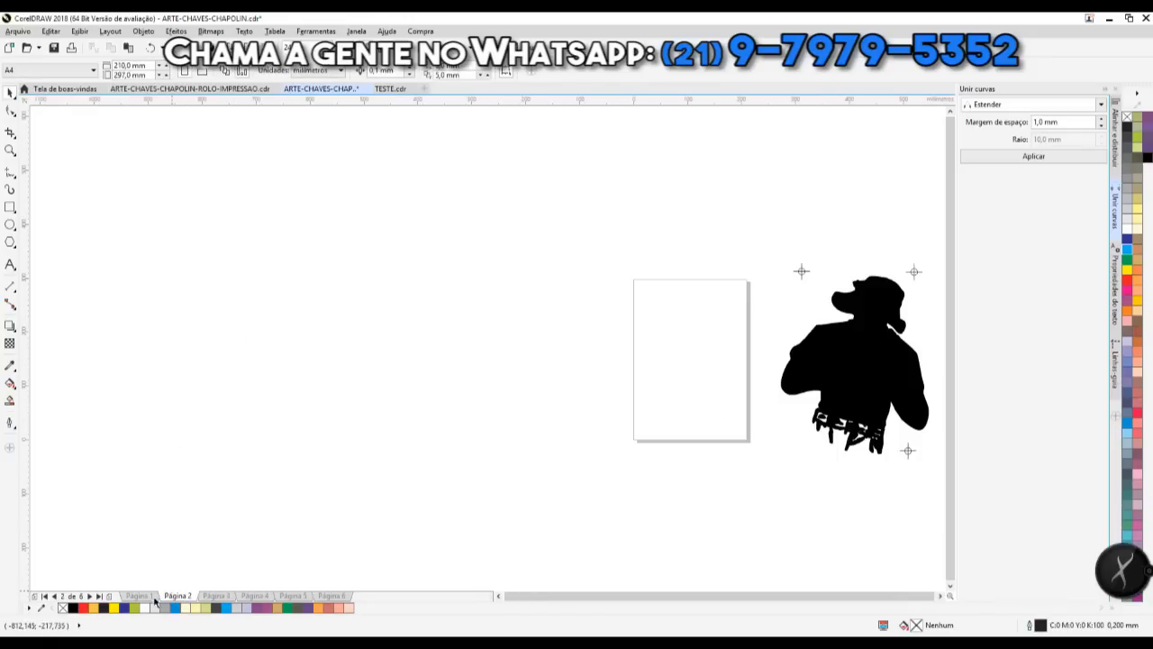
left_click(839, 348)
key("p")
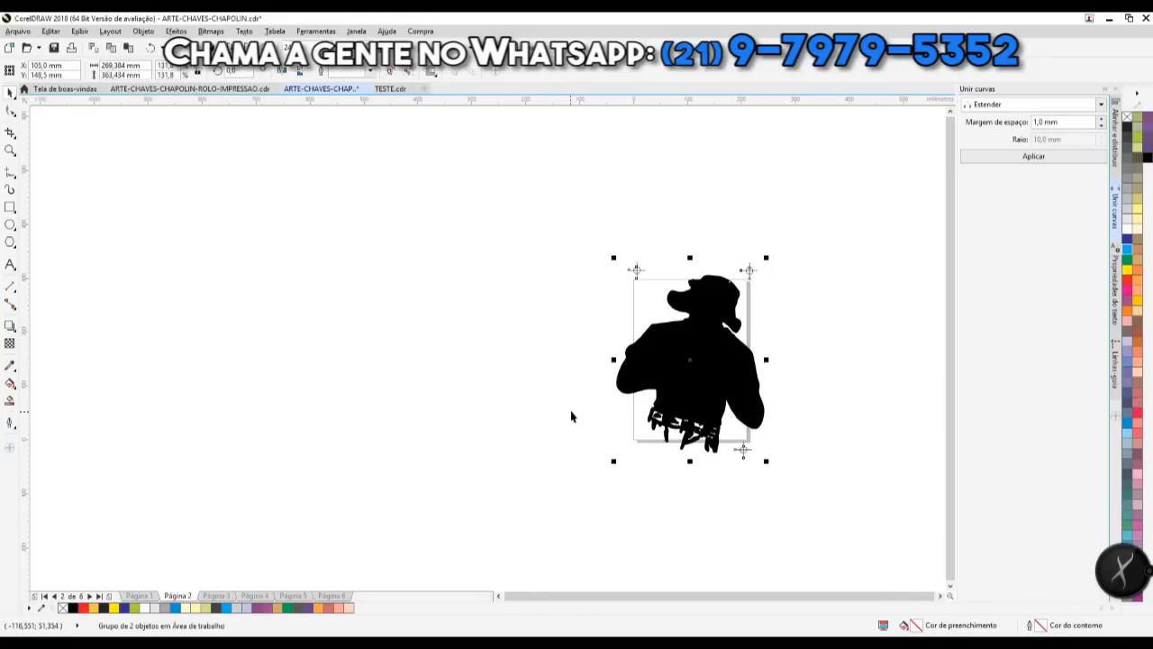
left_click(96, 168)
left_click(49, 70)
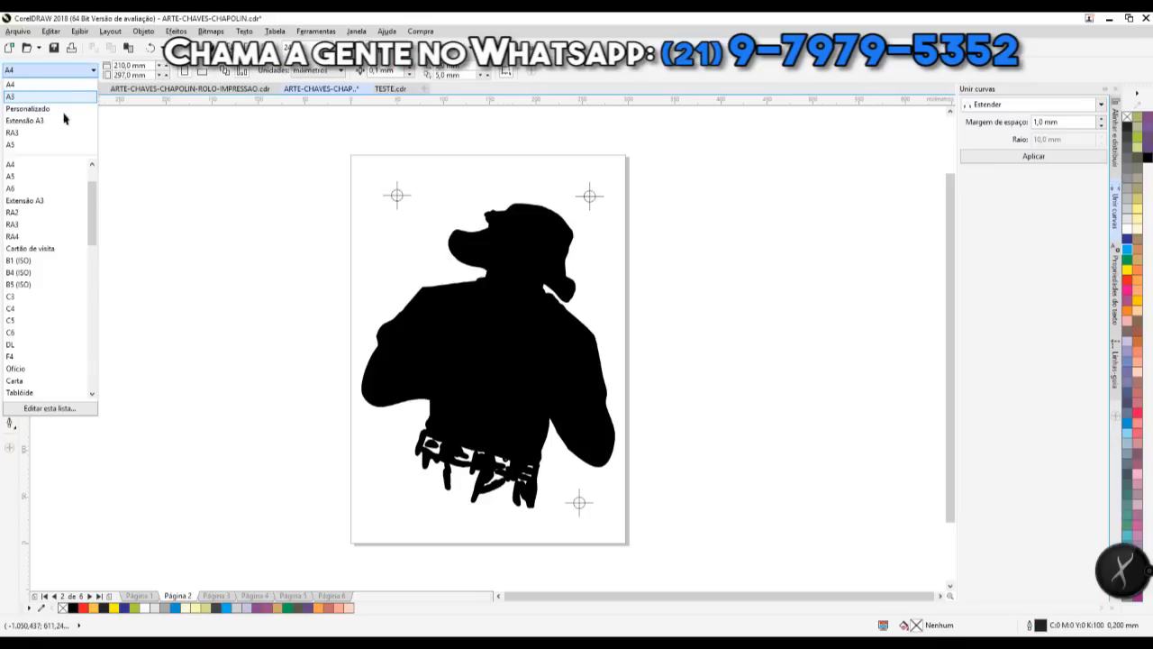
left_click(36, 95)
Step: Review the black separation plates and registration marks on pages 1 to 5
left_click(137, 596)
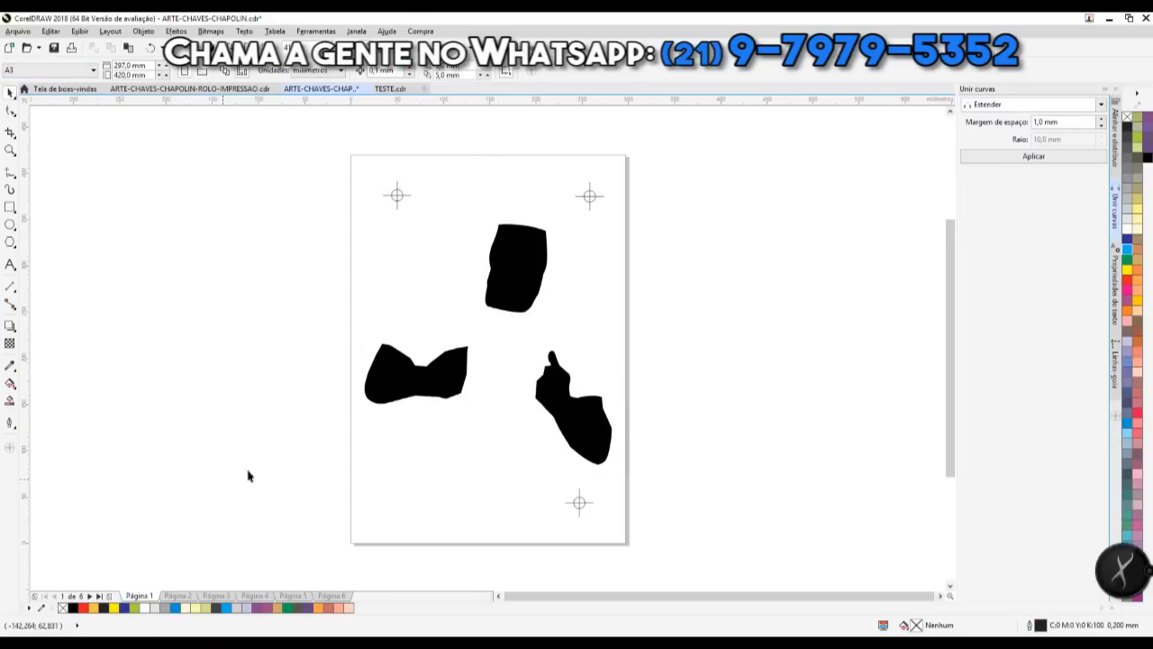
left_click(181, 595)
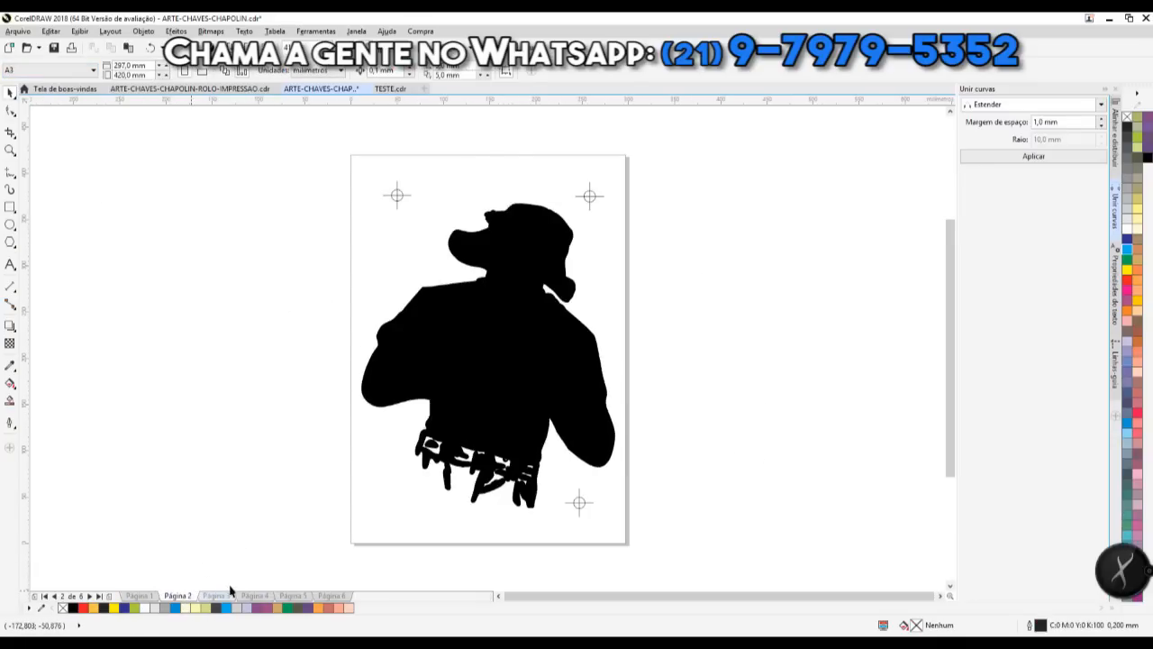
left_click(216, 595)
left_click(261, 596)
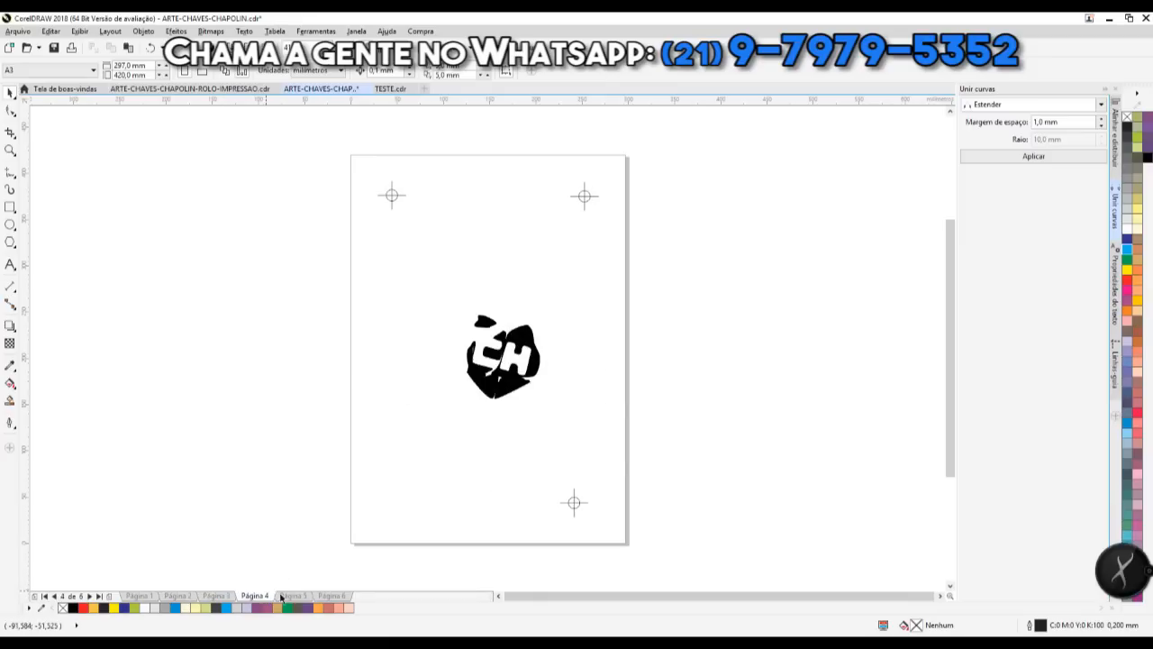
left_click(288, 595)
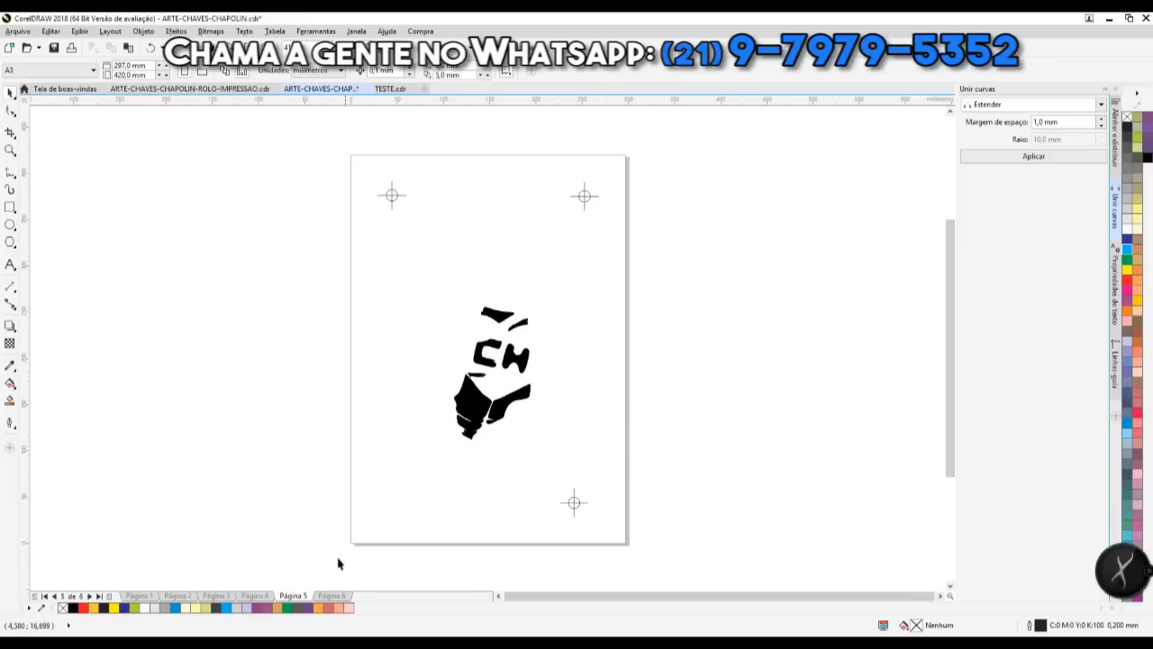
Step: Paste the full-colour artwork on page 6 and move it onto the page
left_click(331, 596)
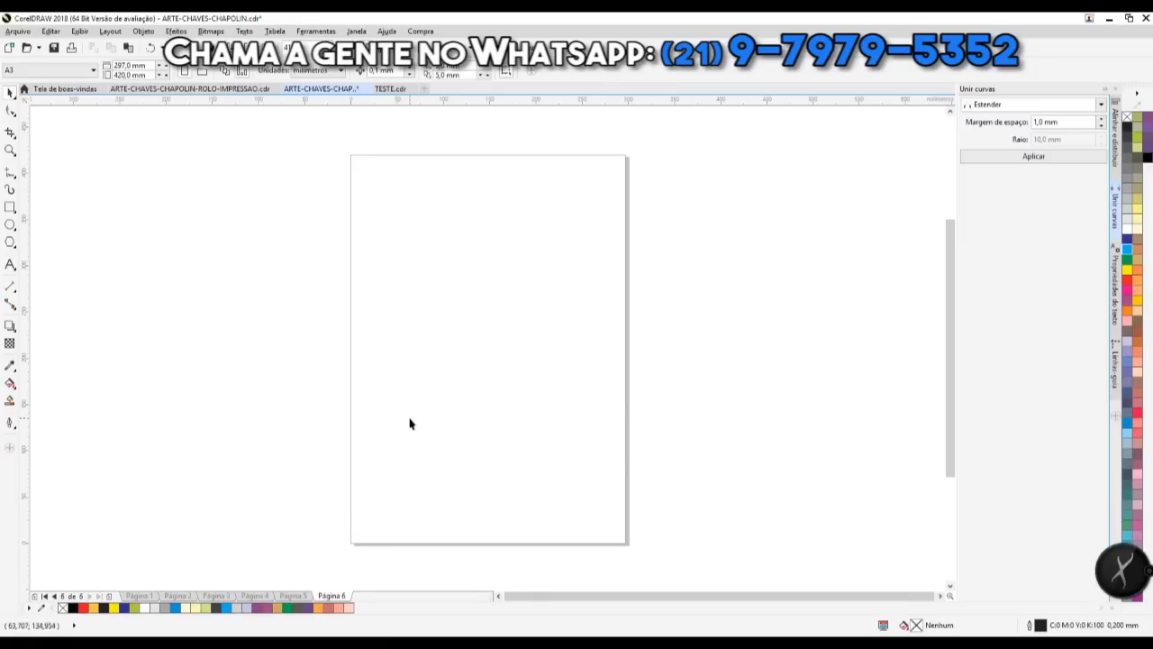
key("ctrl+v")
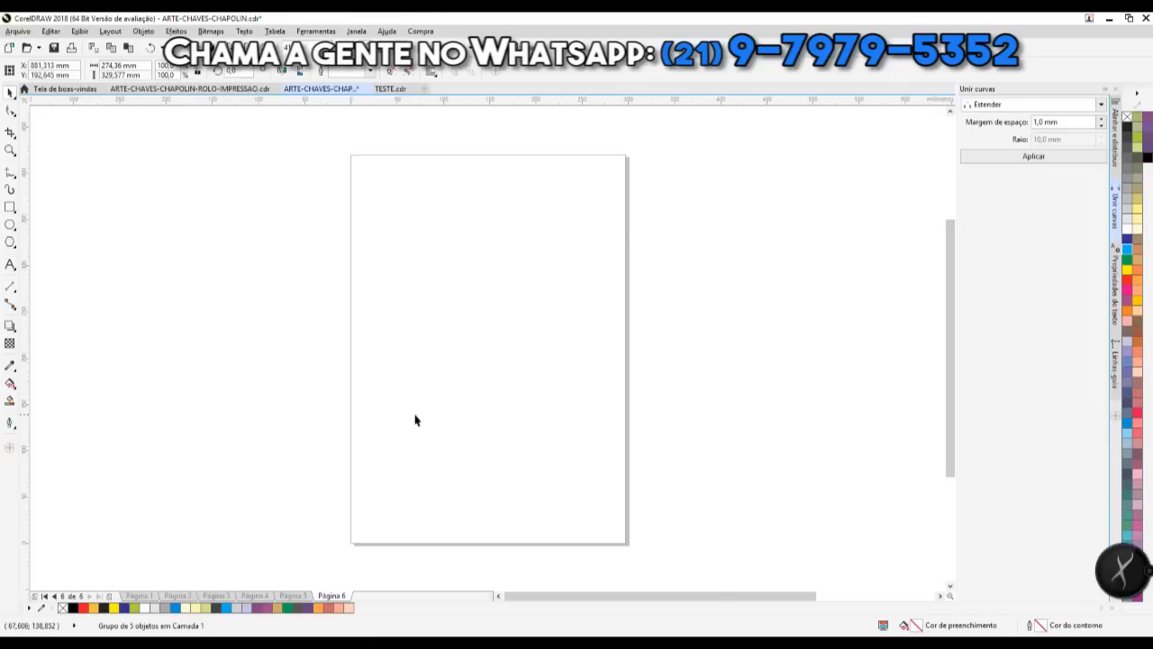
key("F4")
key("shift+F4")
scroll(510, 258, "down", 2)
left_click_drag(800, 292, 497, 283)
key("z")
left_click_drag(392, 197, 547, 366)
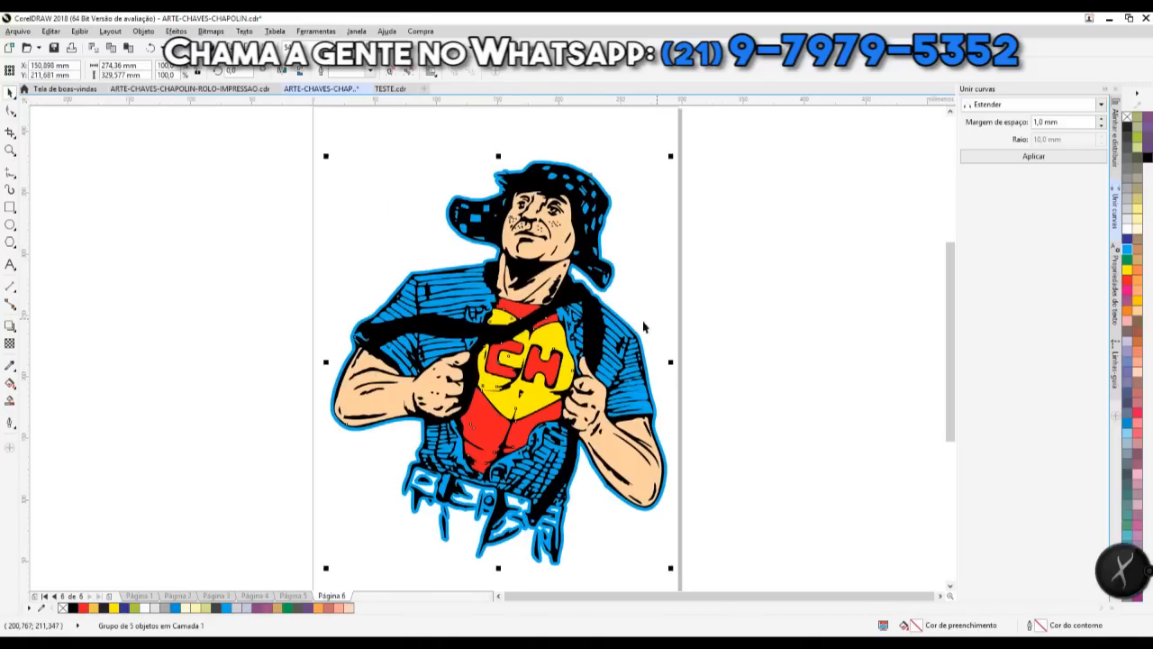
Step: Ungroup the coloured artwork and move its black line art off the page to the right
left_click(269, 275)
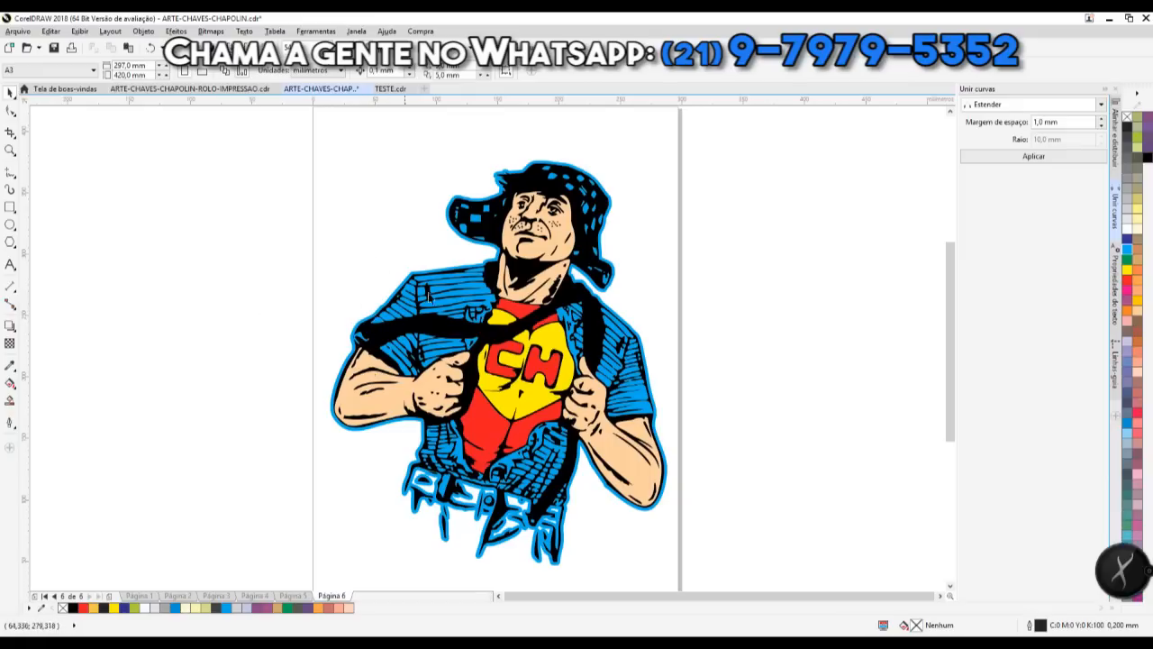
left_click(500, 308)
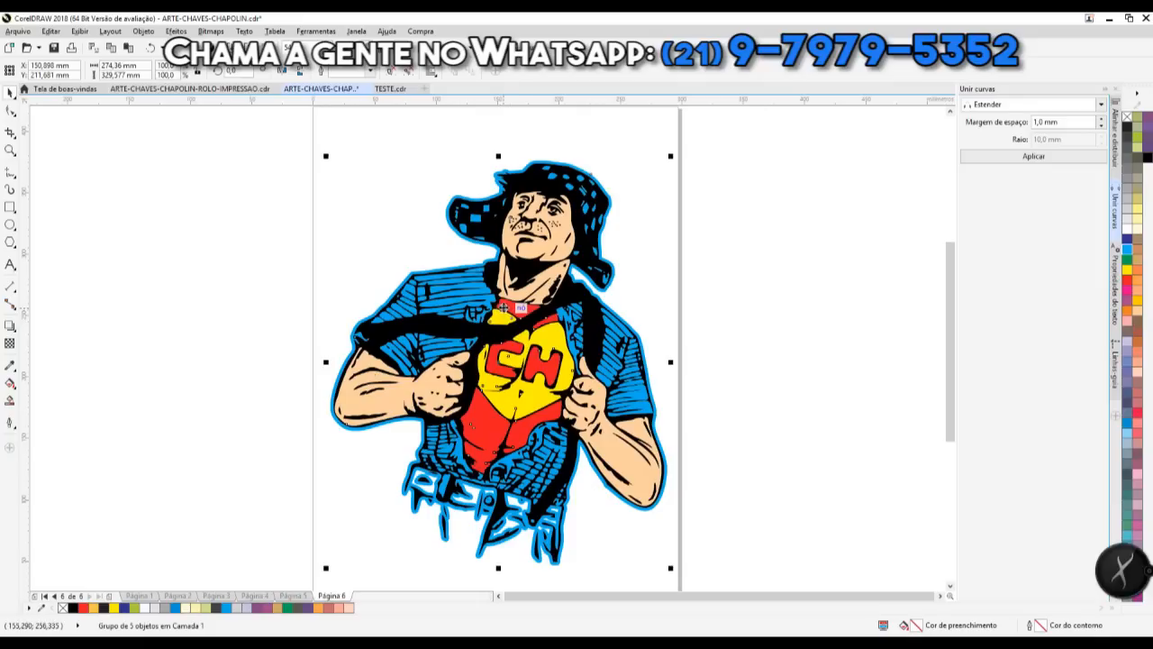
key("ctrl+u")
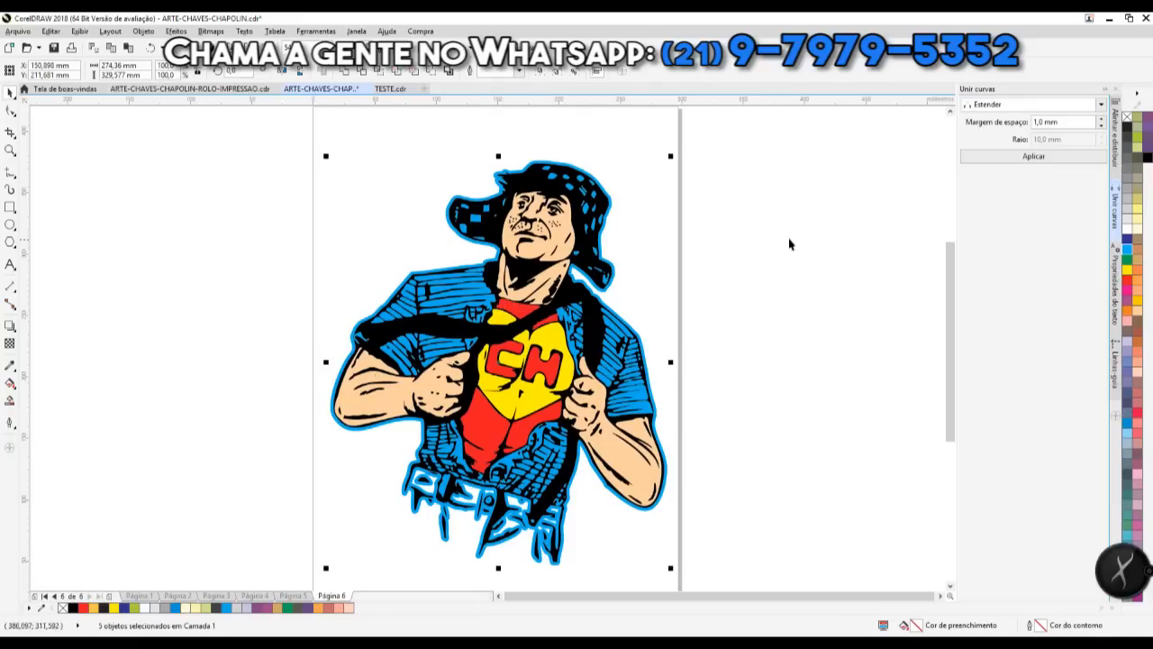
left_click(671, 282)
left_click_drag(581, 246, 911, 250)
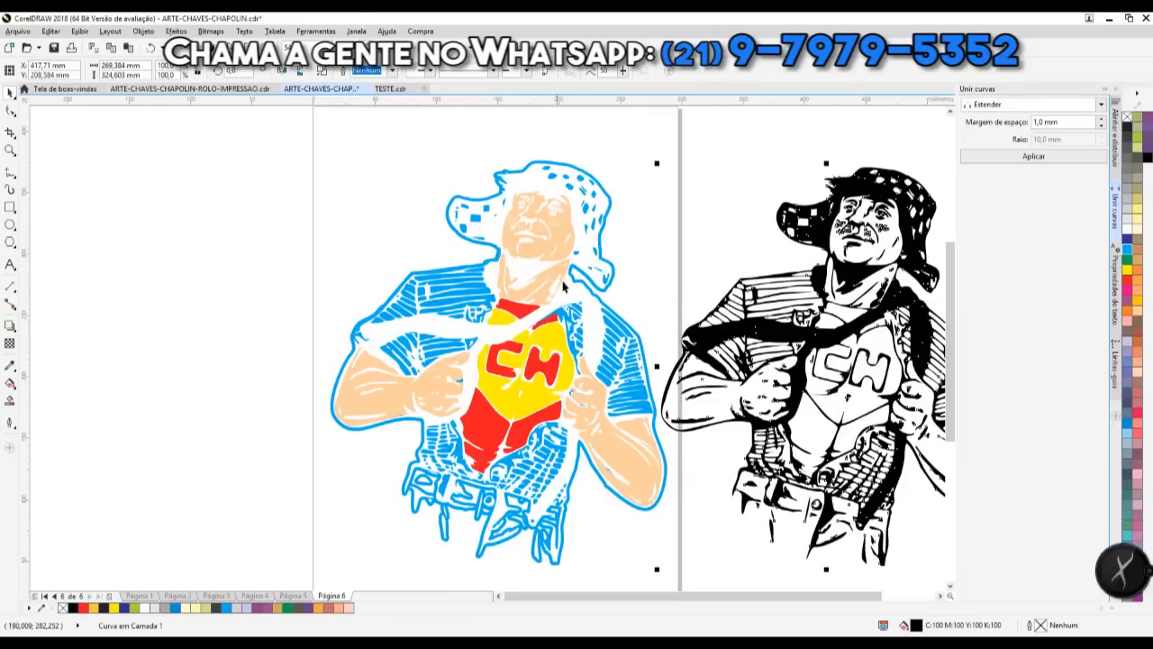
Step: Move the blue shirt group off the page to the left and fill it with C0 M0 Y100 K0 yellow
left_click_drag(609, 342, 257, 334)
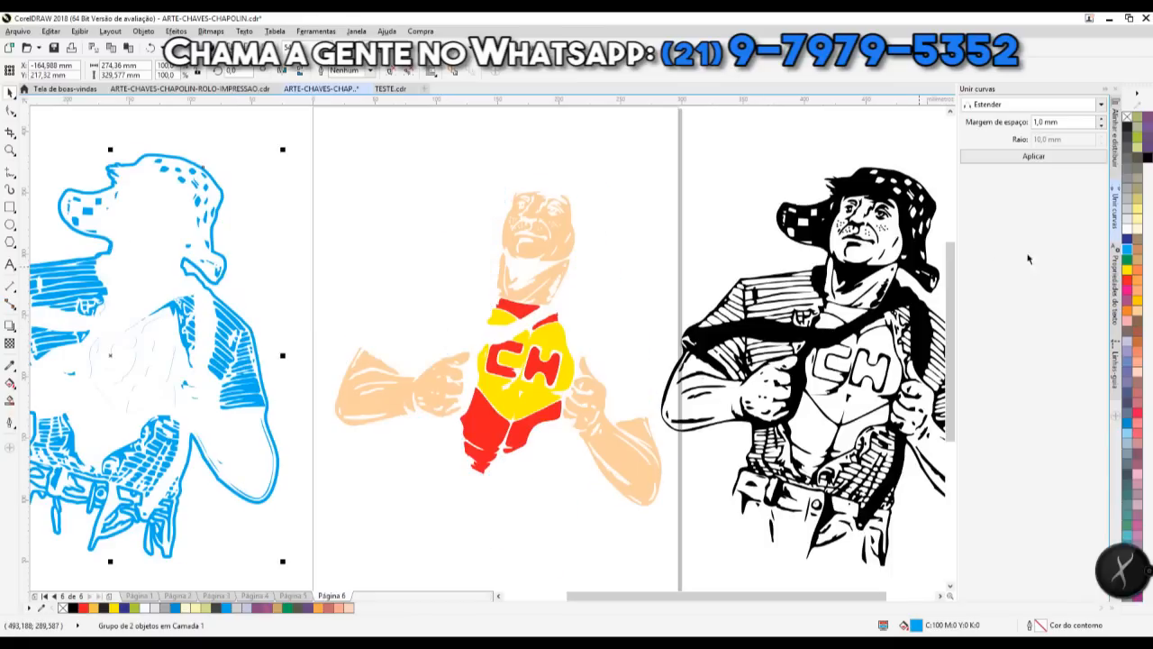
left_click(1126, 272)
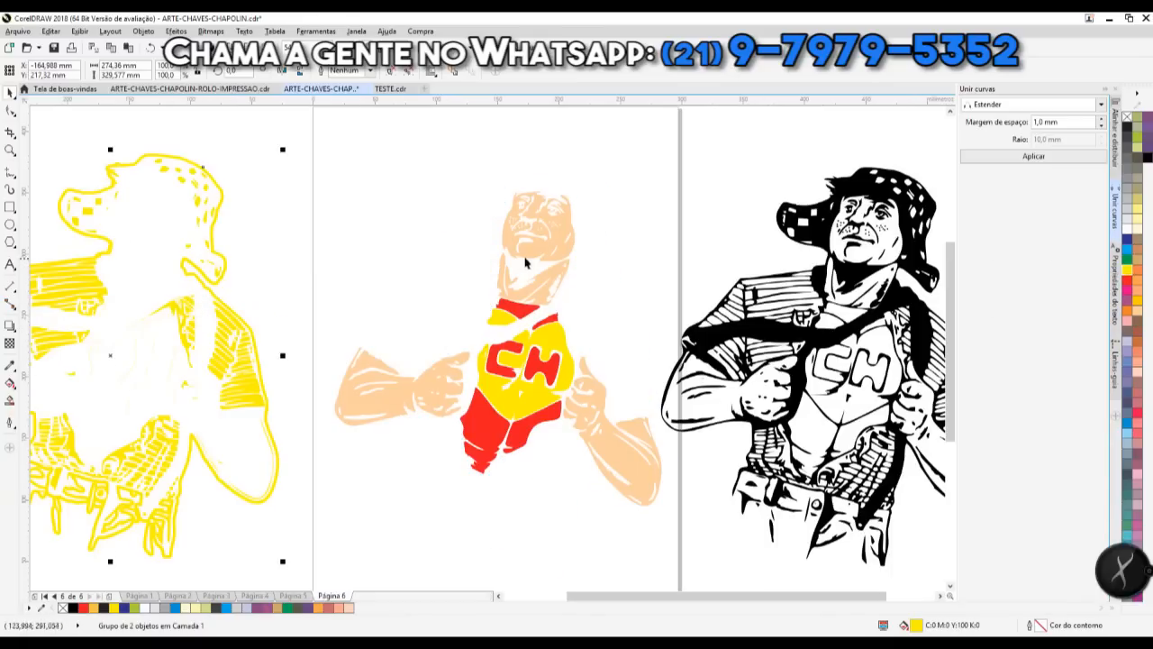
Step: Compare the skin-coloured group on page 6 with the black skin separation on page 1
left_click(367, 407)
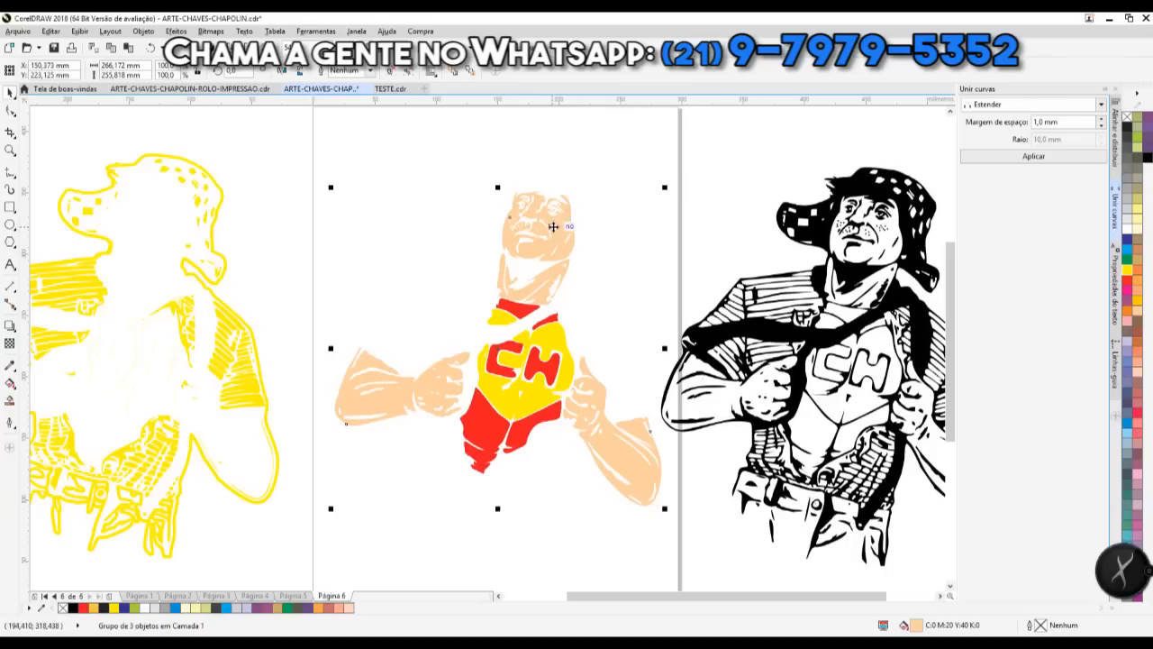
left_click(152, 596)
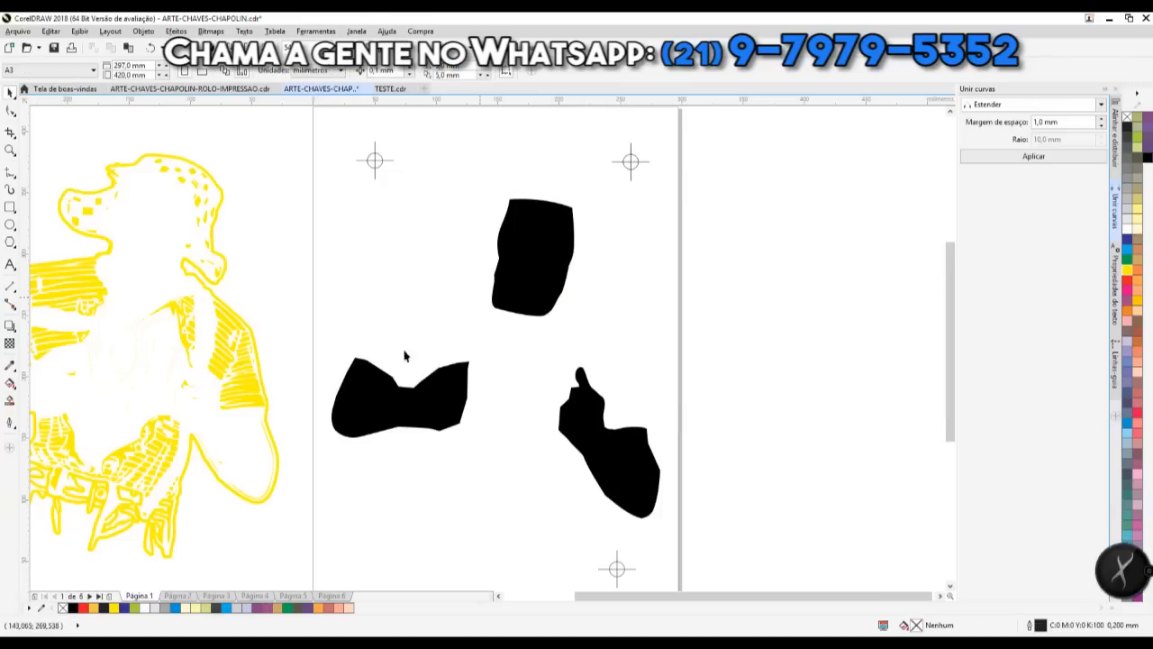
left_click(331, 594)
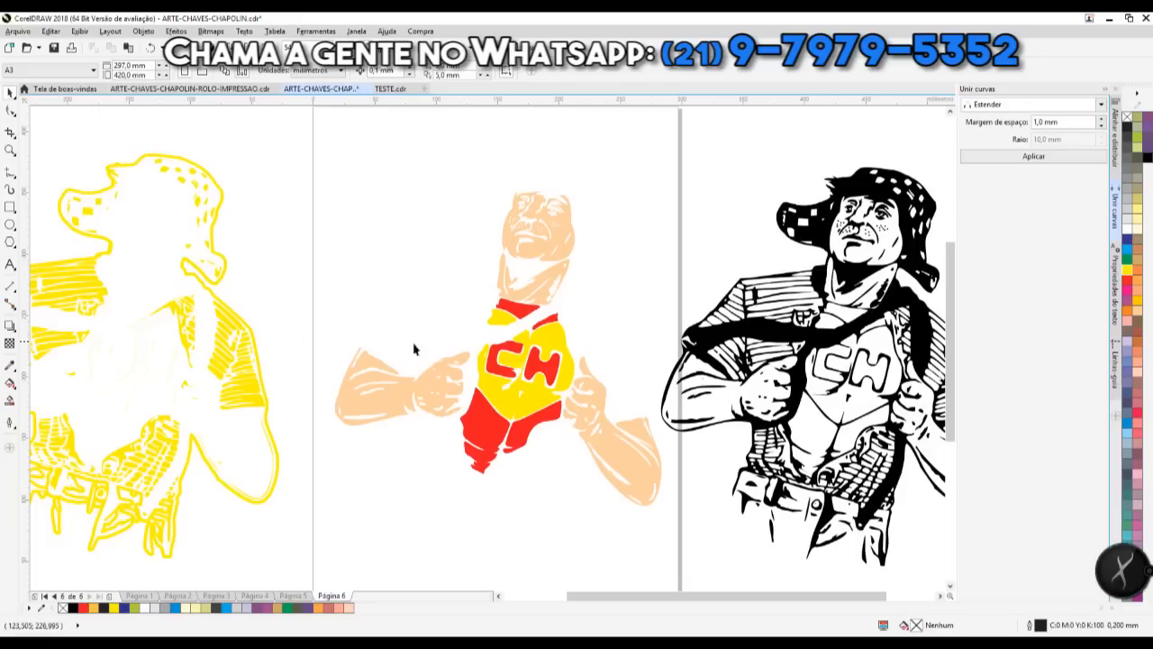
Step: Reposition the yellow-filled shirt group on the left so it is clear of the skin-coloured arm
left_click_drag(81, 280, 157, 273)
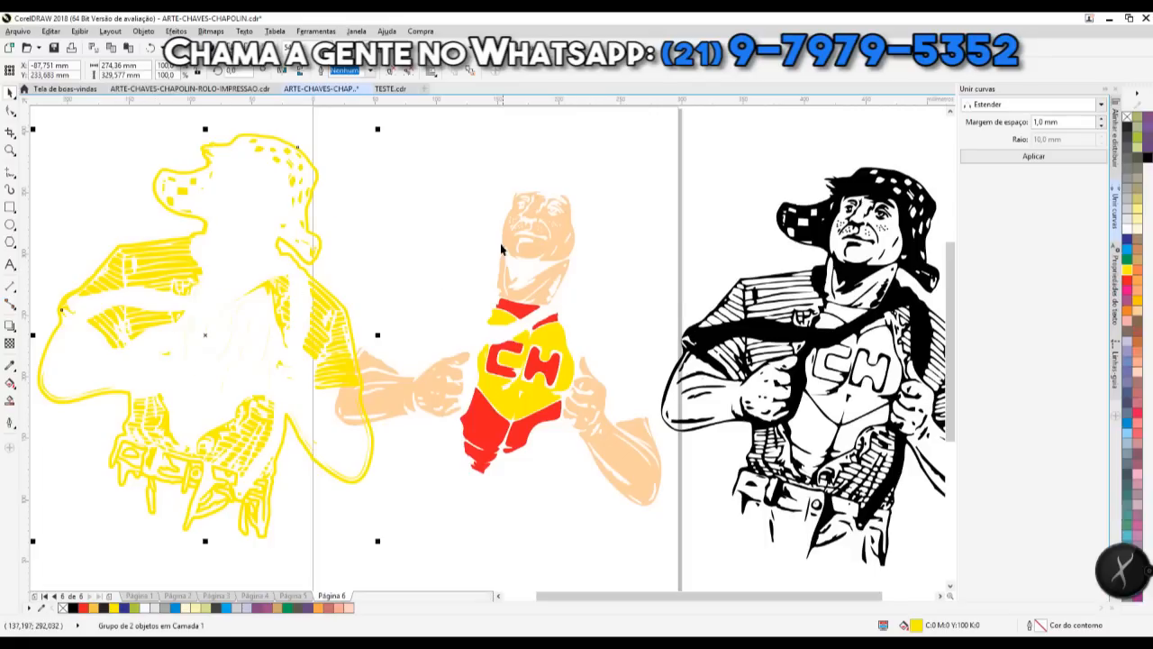
left_click(540, 236)
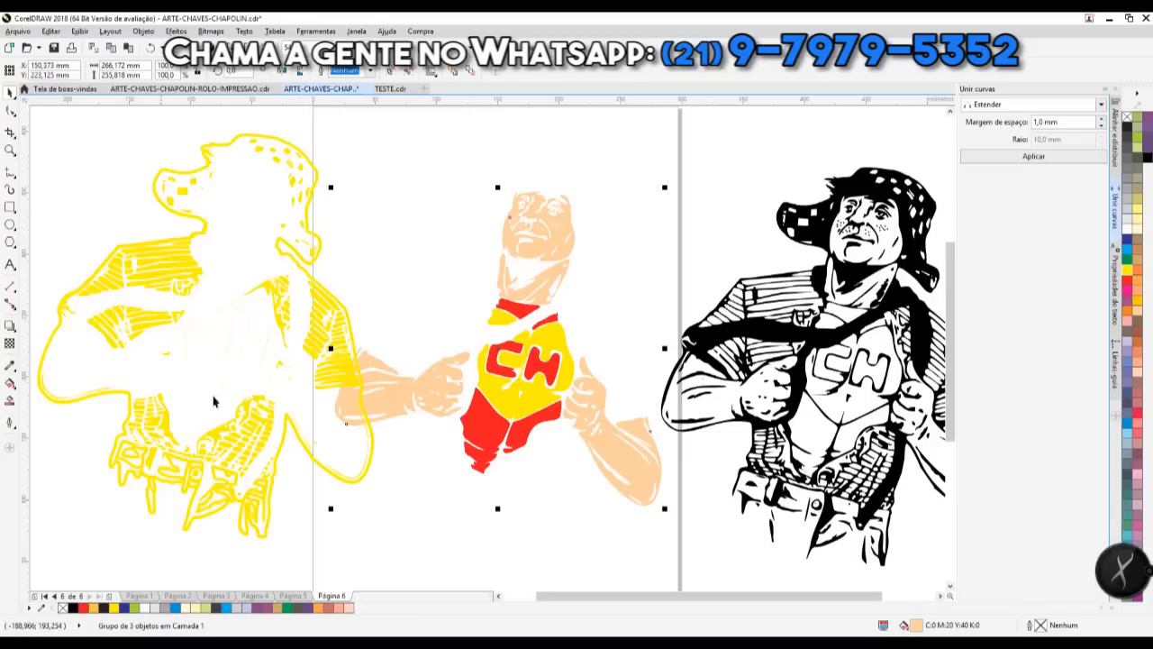
left_click(217, 310)
left_click_drag(323, 304, 242, 303)
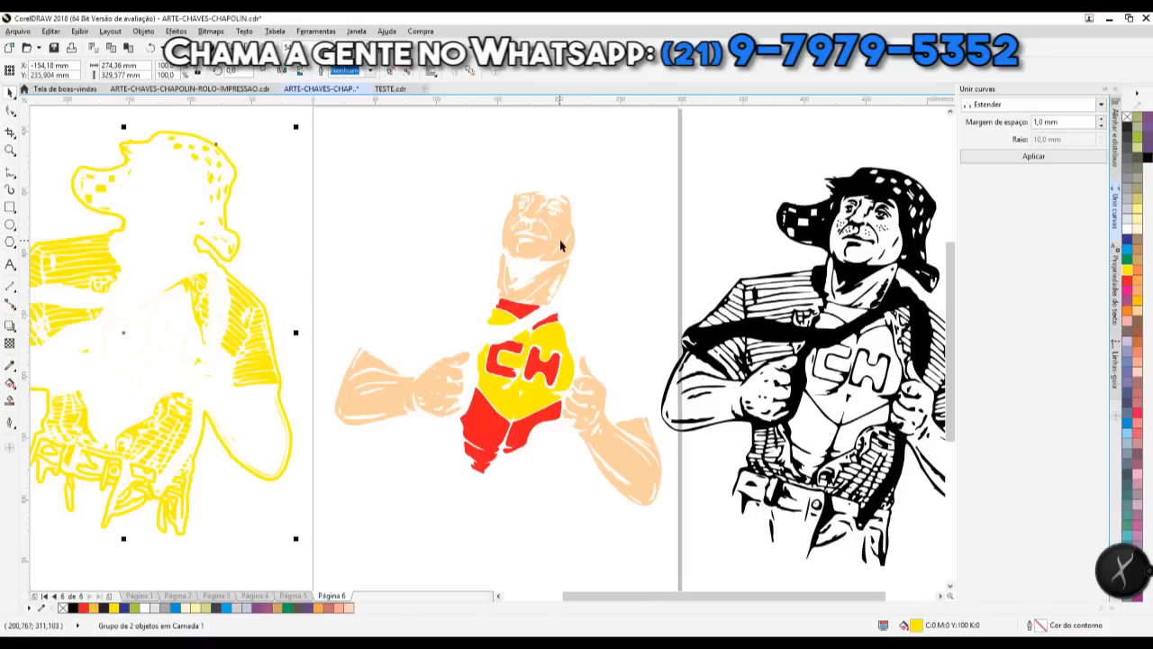
Step: Examine the yellow heart group, the black line art and the skin group one after another
left_click(515, 310)
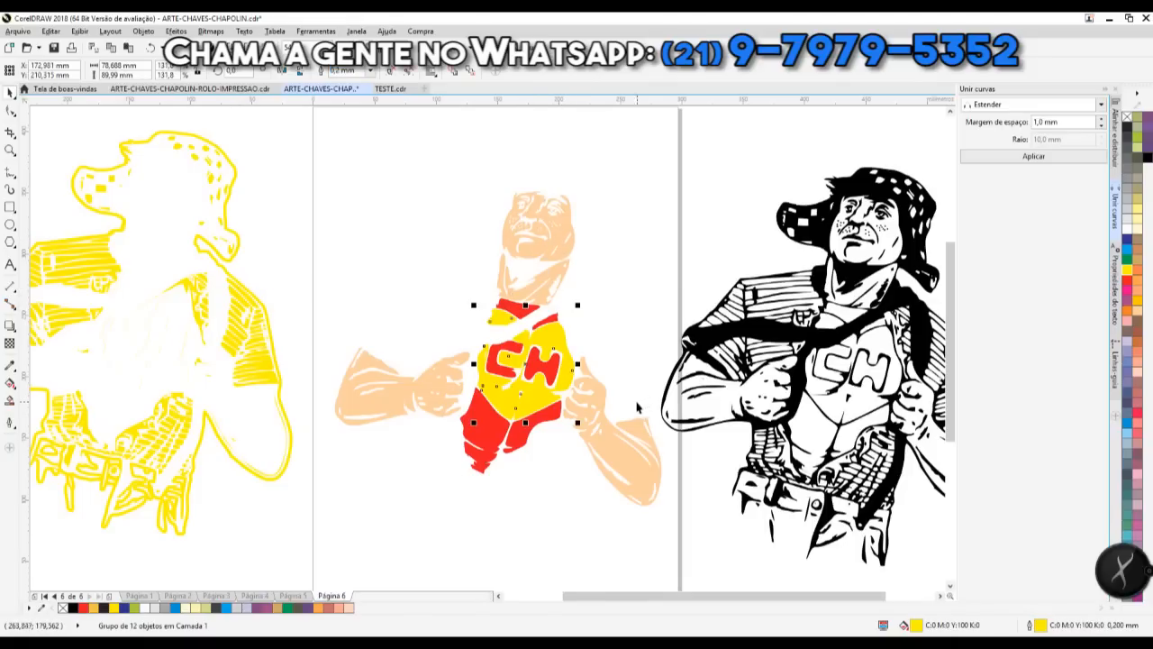
left_click(753, 335)
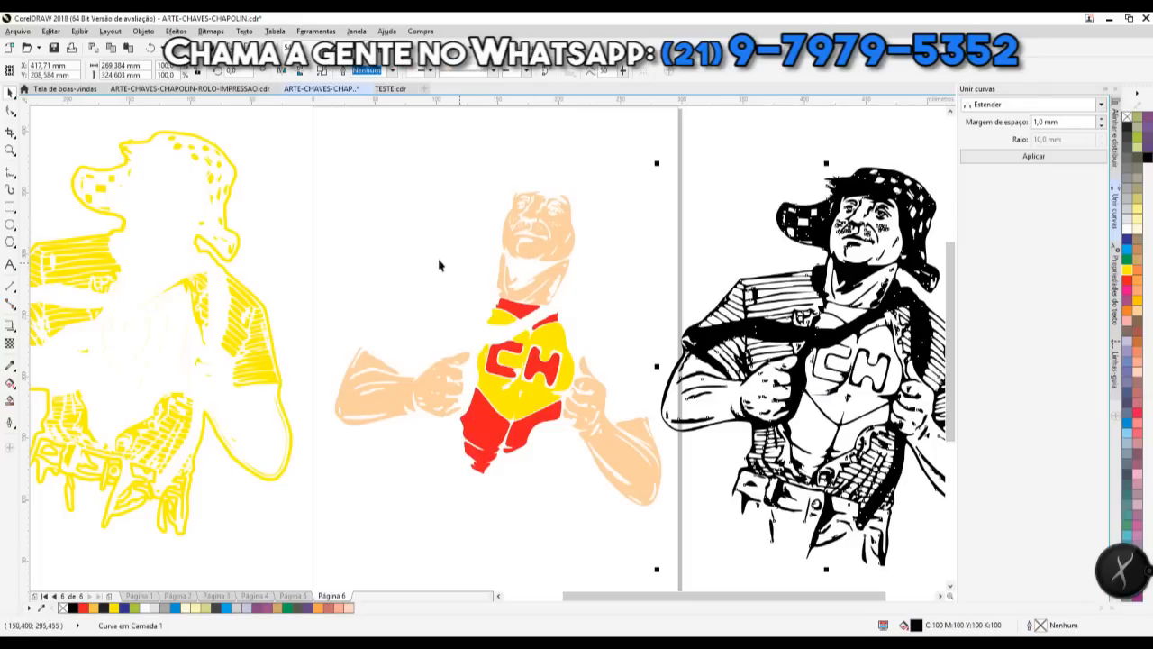
left_click(551, 238)
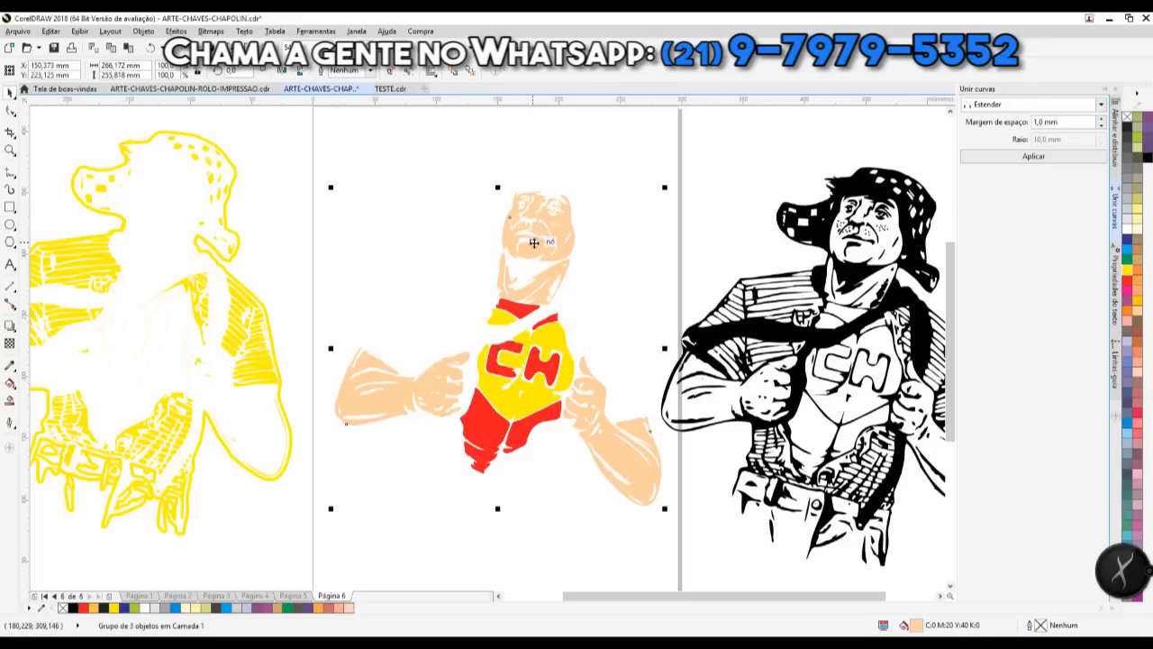
scroll(544, 242, "down", 1)
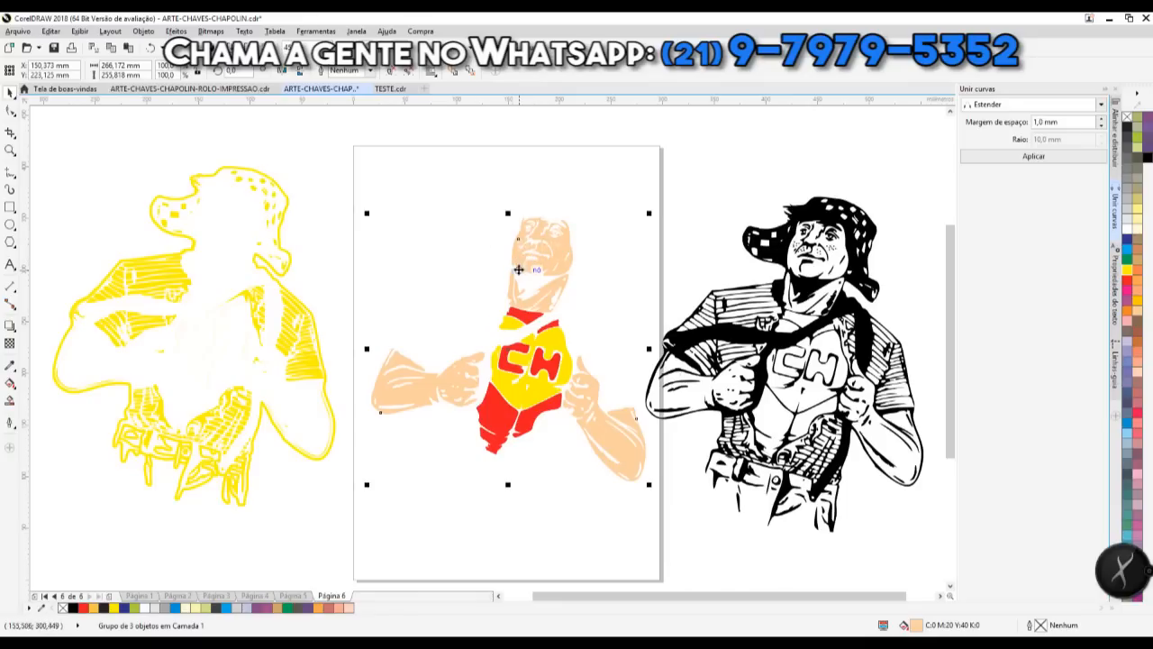
left_click(443, 191)
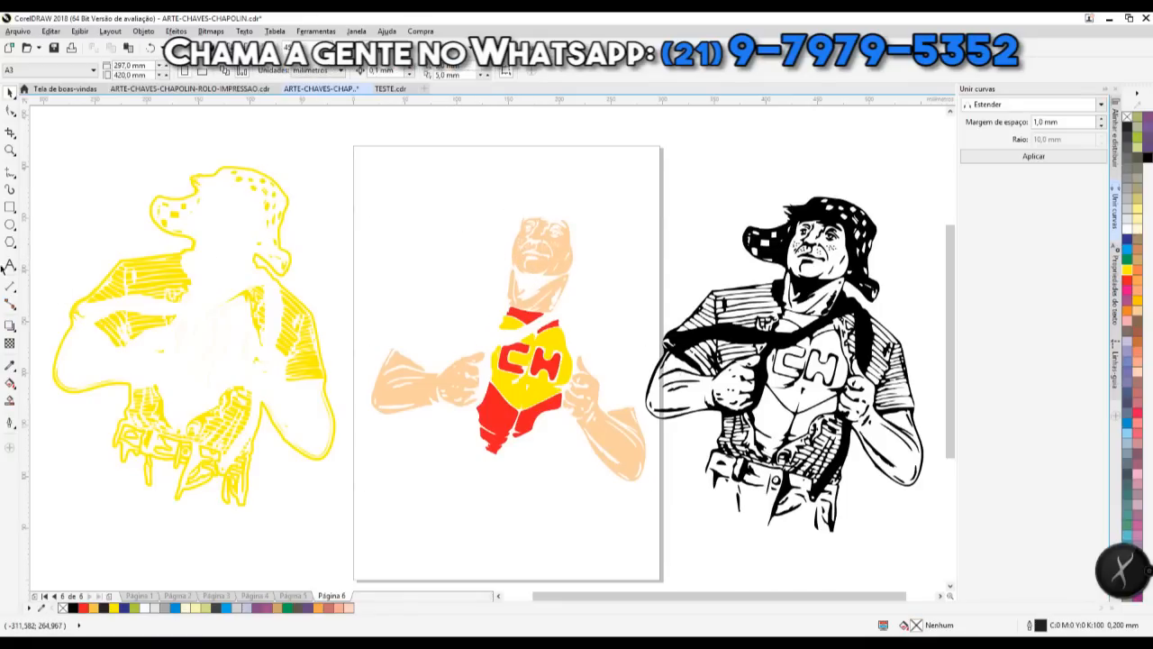
Step: Draw a rectangle about 186 × 99 mm over the upper part of page 6 and fill it with C0 M100 Y100 K0 red
left_click(10, 207)
mouse_move(350, 172)
left_mouse_down()
mouse_move(402, 237)
mouse_move(546, 278)
left_mouse_up()
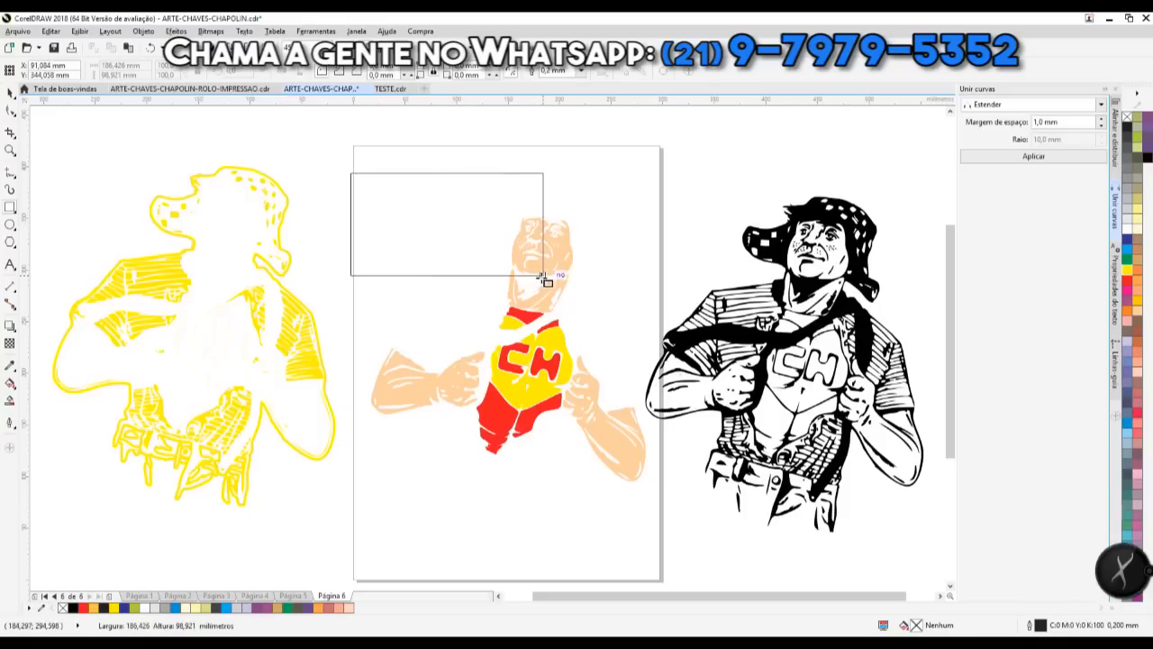
left_click(1127, 281)
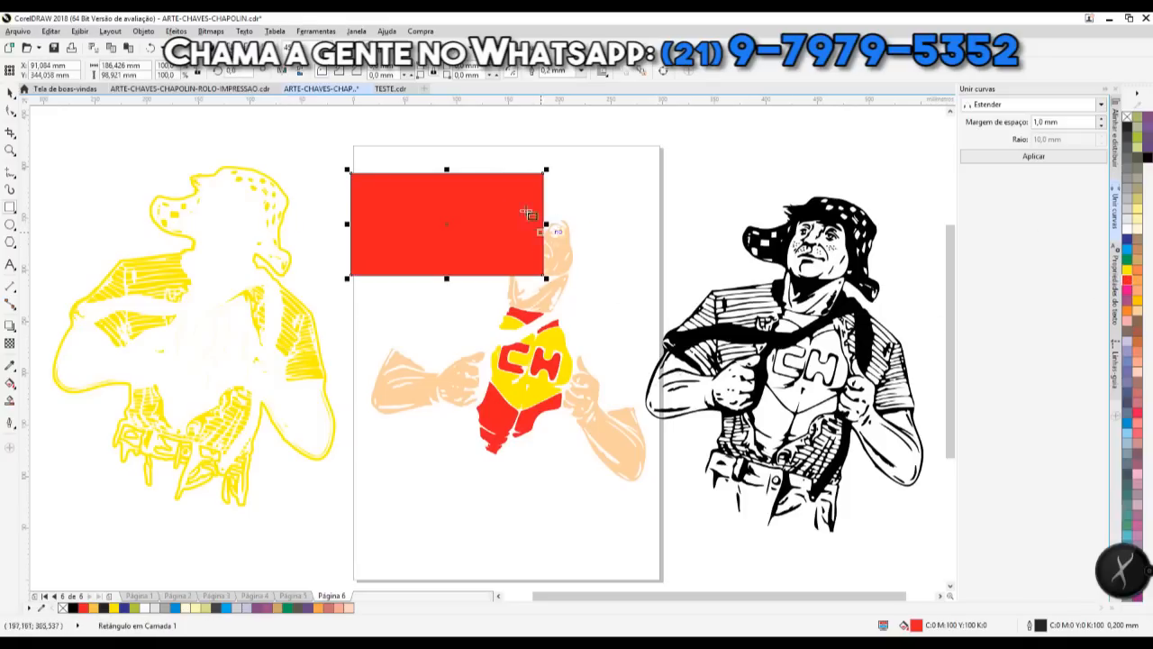
Step: Move the red rectangle over the head of the black line art and stretch it to about 135 mm high
left_click(9, 94)
mouse_move(479, 193)
left_mouse_down()
mouse_move(414, 181)
mouse_move(451, 181)
mouse_move(421, 187)
mouse_move(514, 209)
mouse_move(611, 181)
mouse_move(881, 257)
left_mouse_up()
left_click(842, 220)
mouse_move(815, 188)
left_mouse_down()
mouse_move(816, 155)
mouse_move(858, 207)
mouse_move(841, 208)
left_mouse_up()
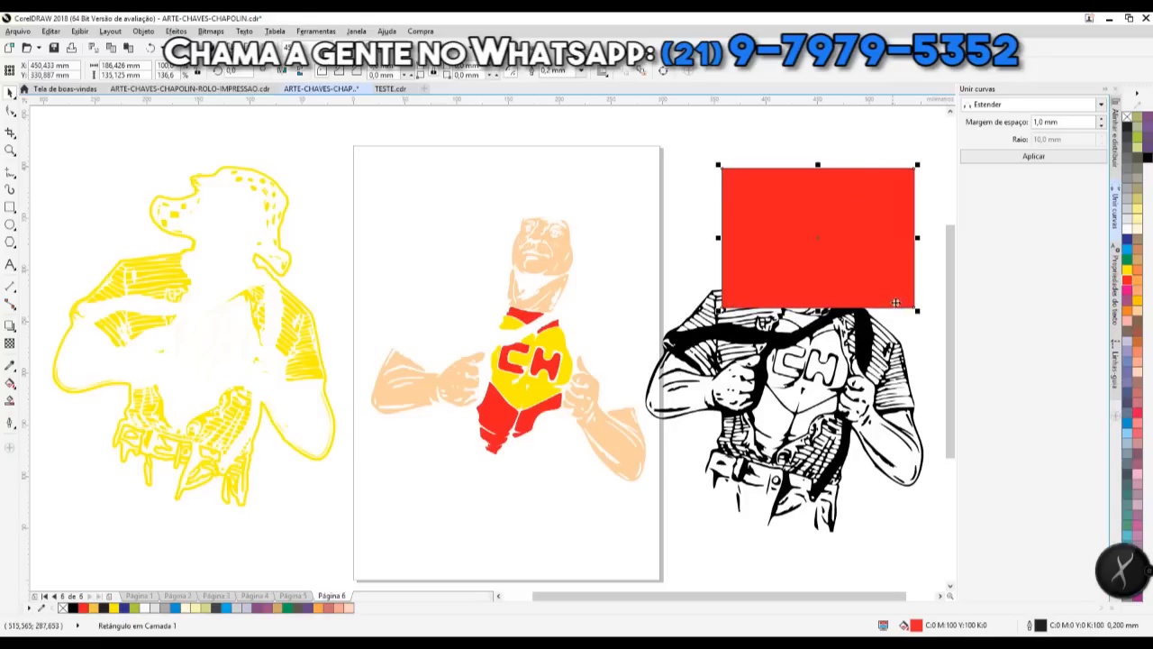
Step: Examine the nodes of the black line art where the red rectangle covers it
left_click(931, 339)
left_click(800, 249)
left_click(871, 340)
key("F10")
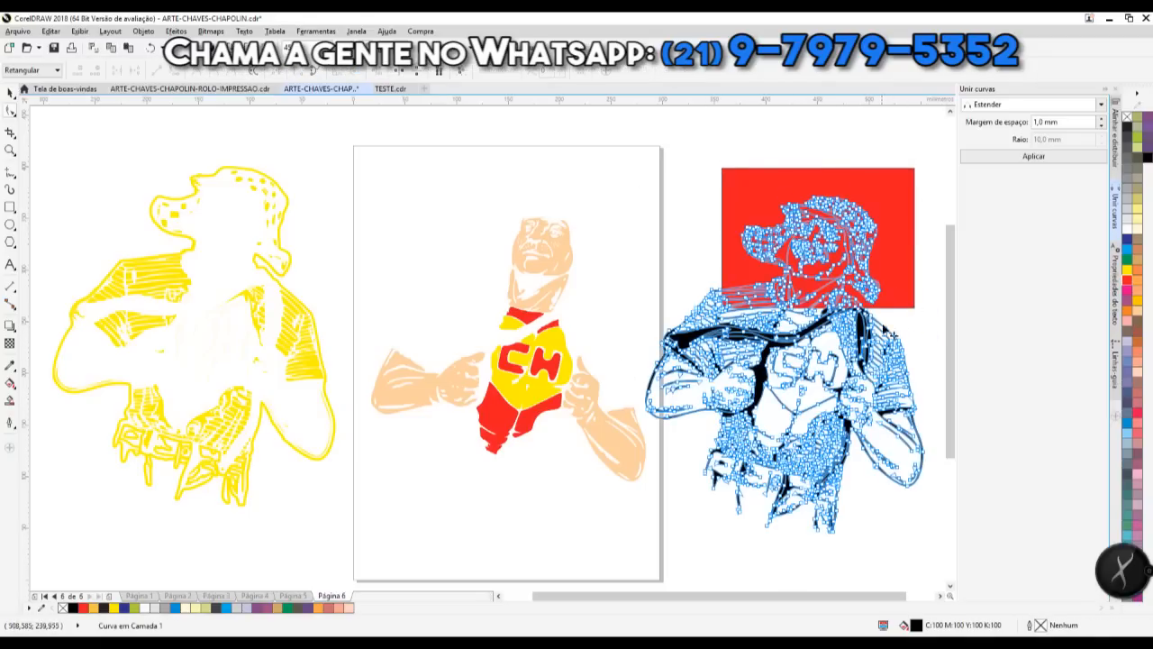
left_click(10, 94)
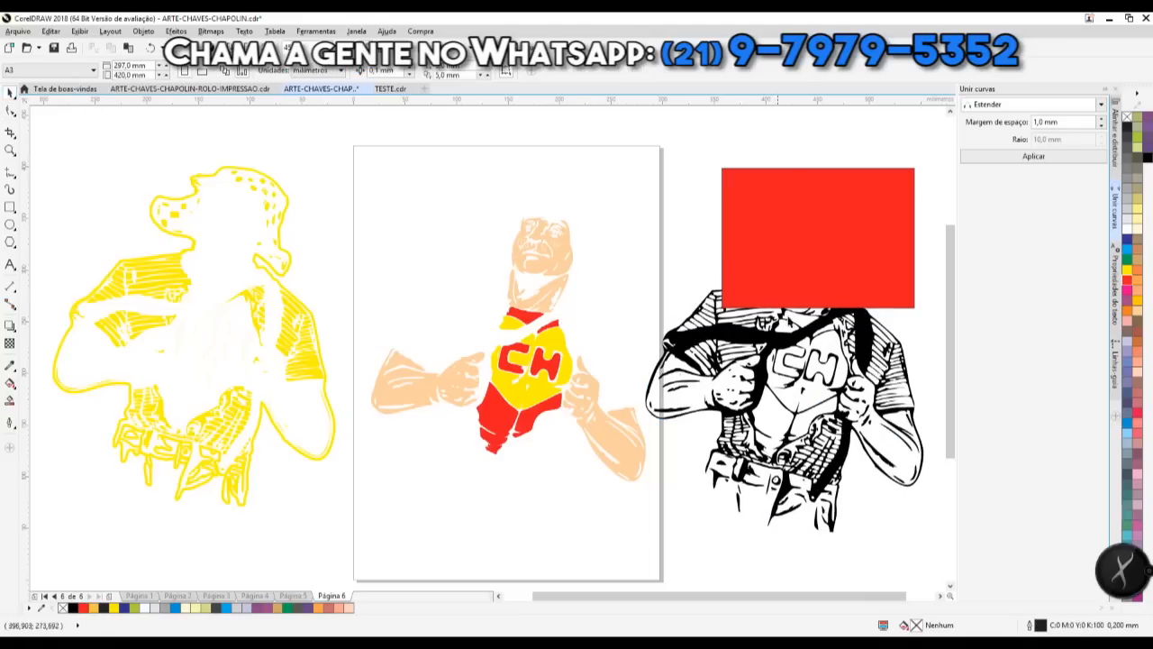
Step: Move the black line art out from behind the red rectangle onto the page, undo the move and reselect the line art
left_click_drag(824, 320, 626, 365)
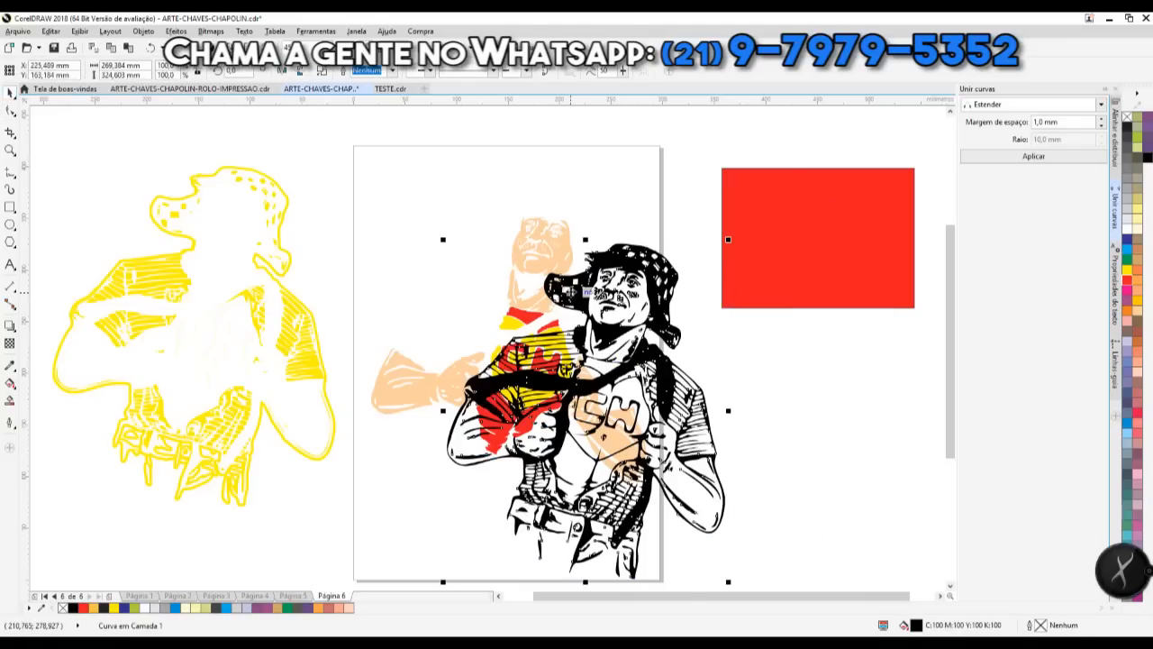
key("ctrl+z")
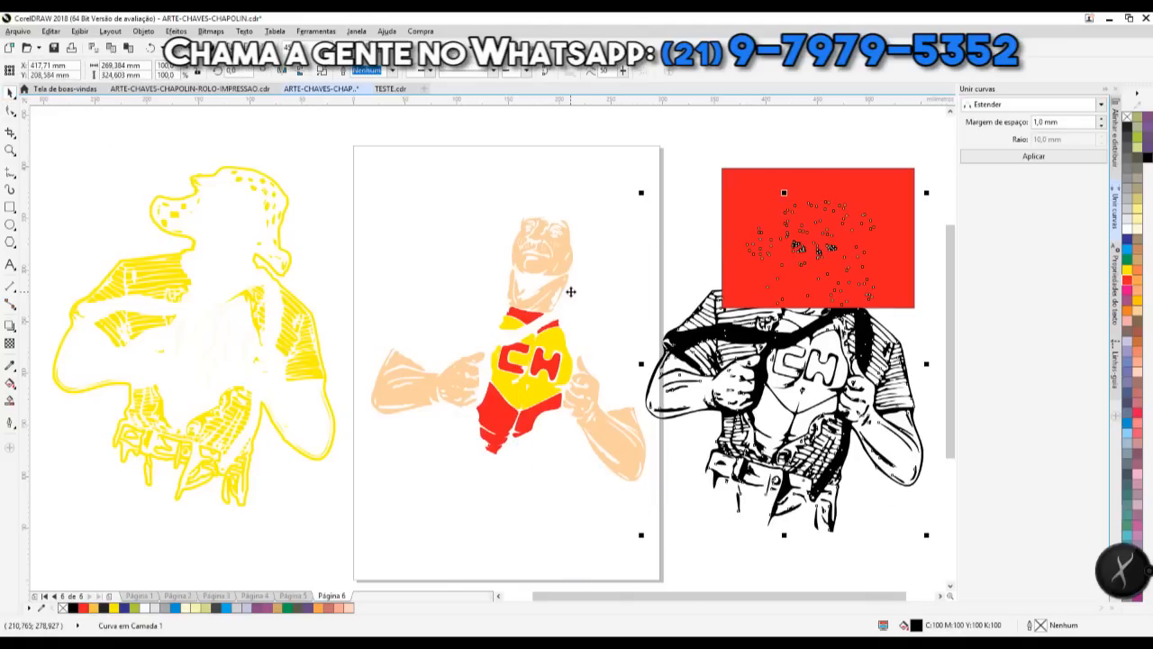
left_click(697, 175)
left_click(718, 334)
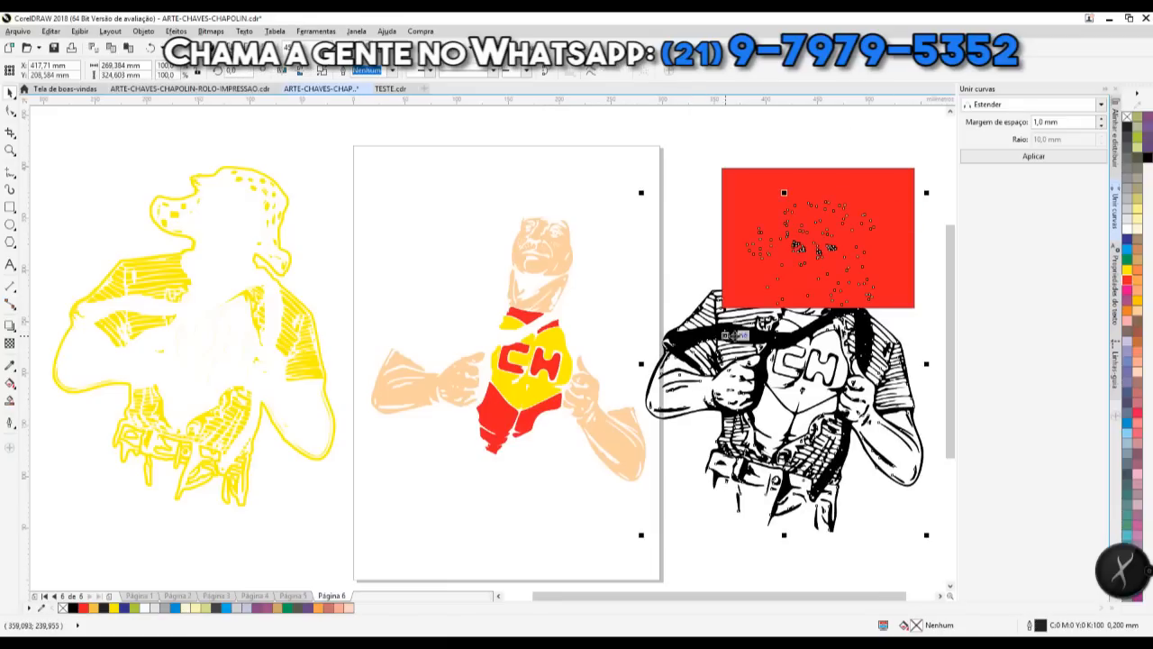
Step: Try subtracting the red rectangle from the black line art with Back minus Front, move the intact copy onto the page and undo both
left_click(743, 183, "shift")
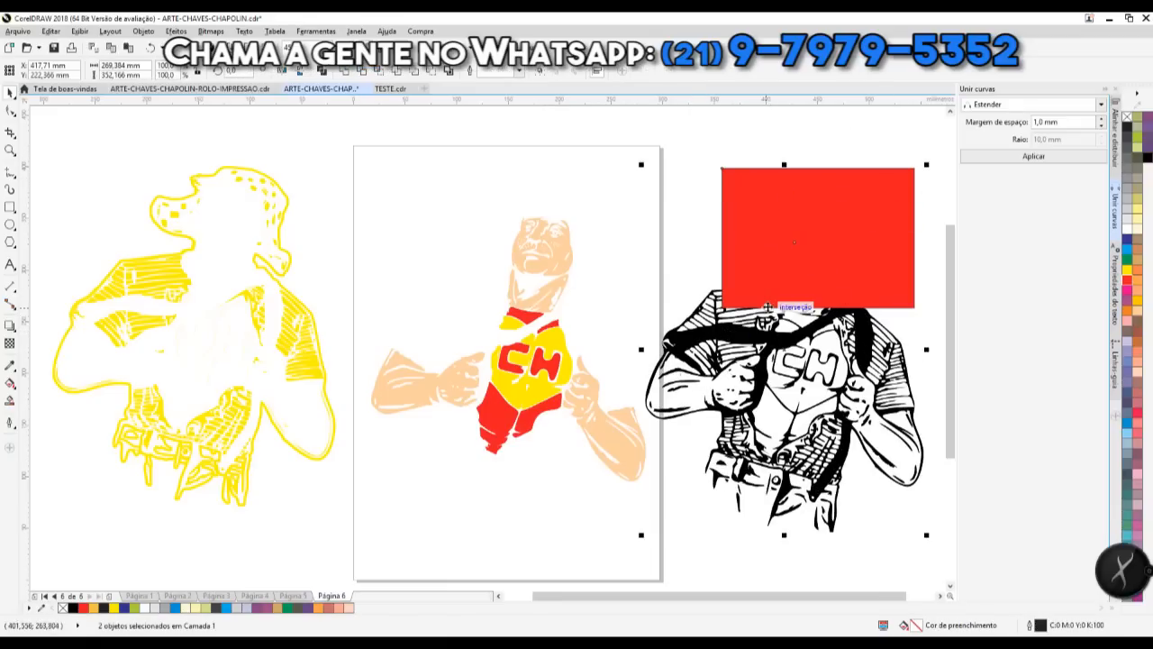
left_click(429, 72)
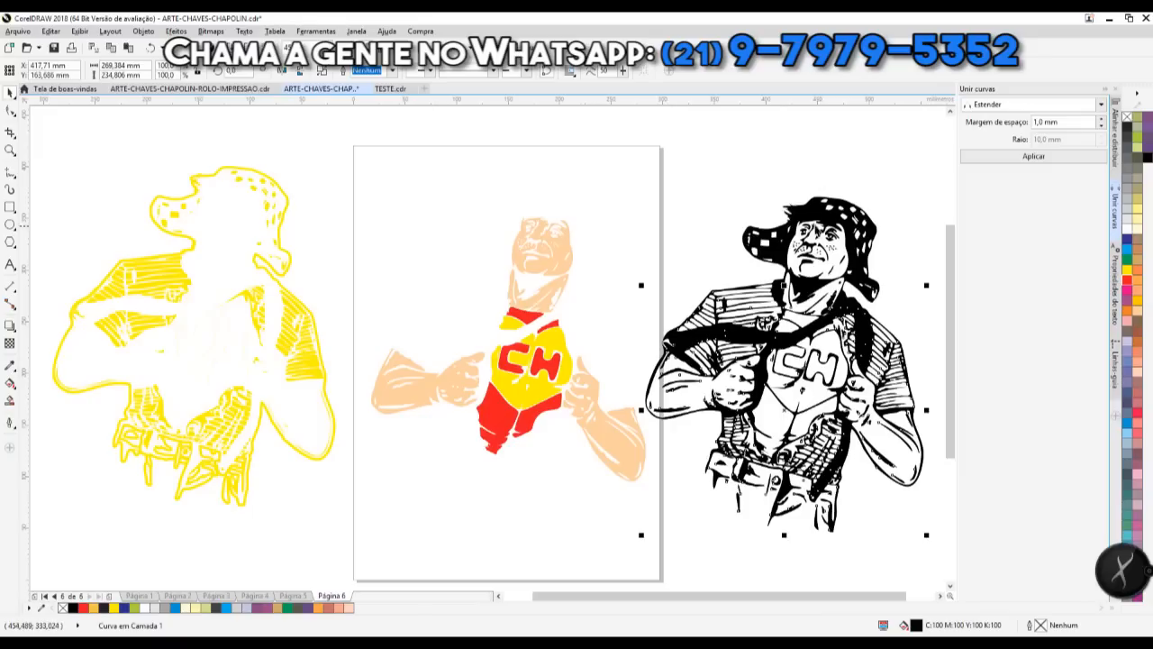
left_click(810, 170)
left_click_drag(759, 237, 519, 236)
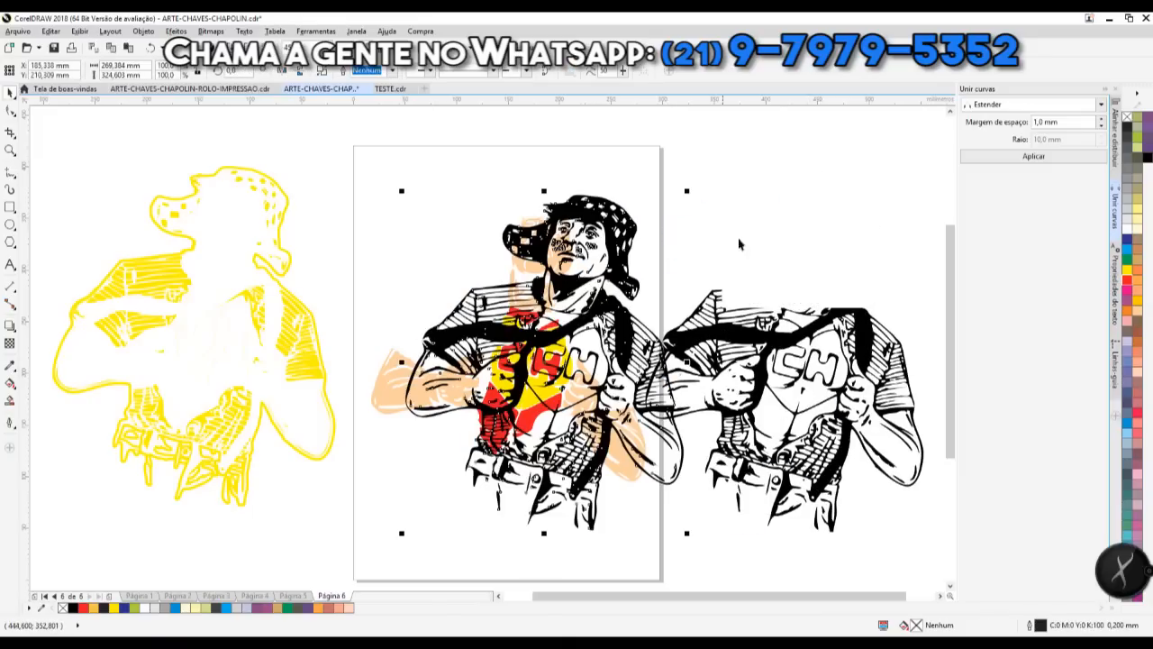
left_click(822, 240)
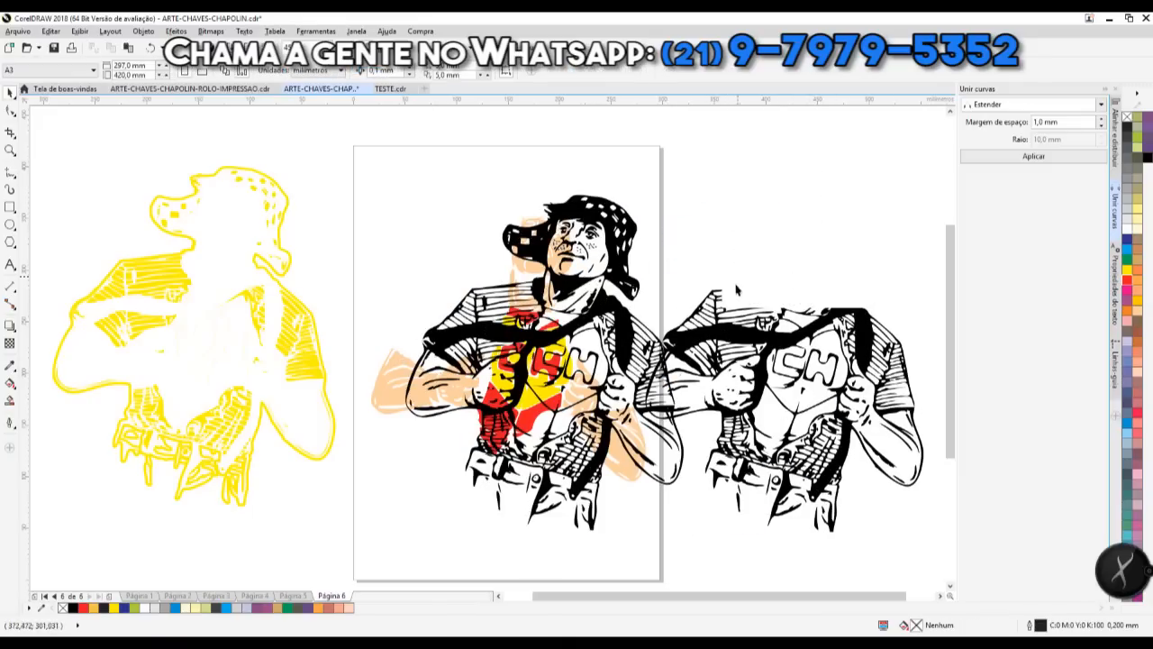
left_click(841, 315)
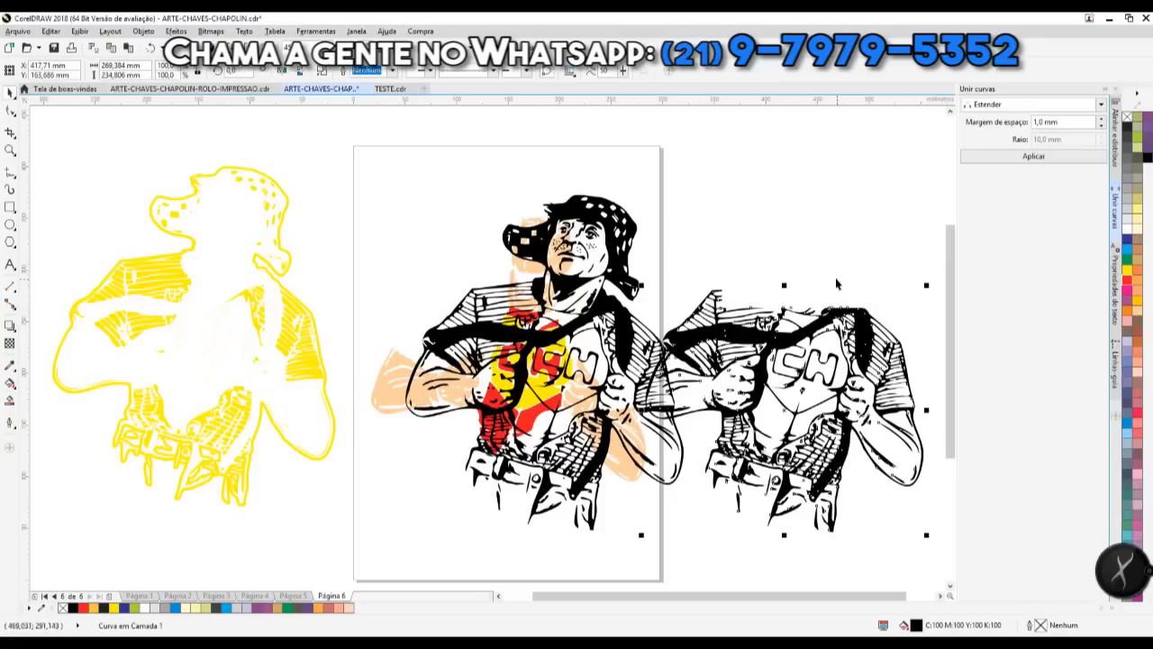
key("ctrl+z")
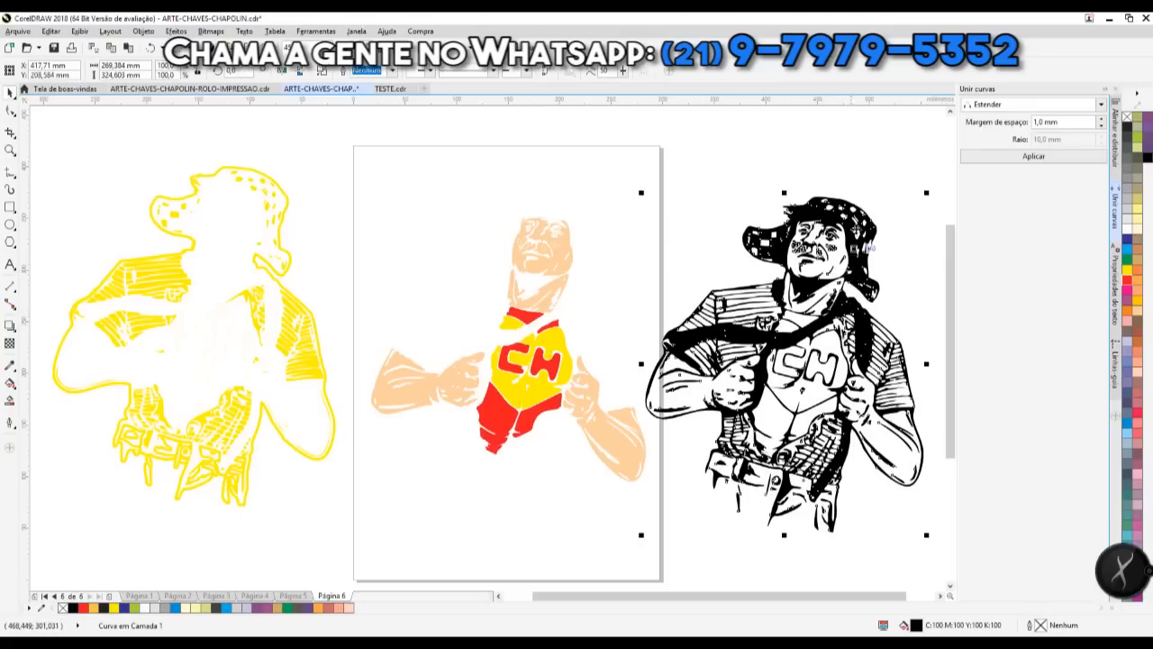
key("ctrl+z")
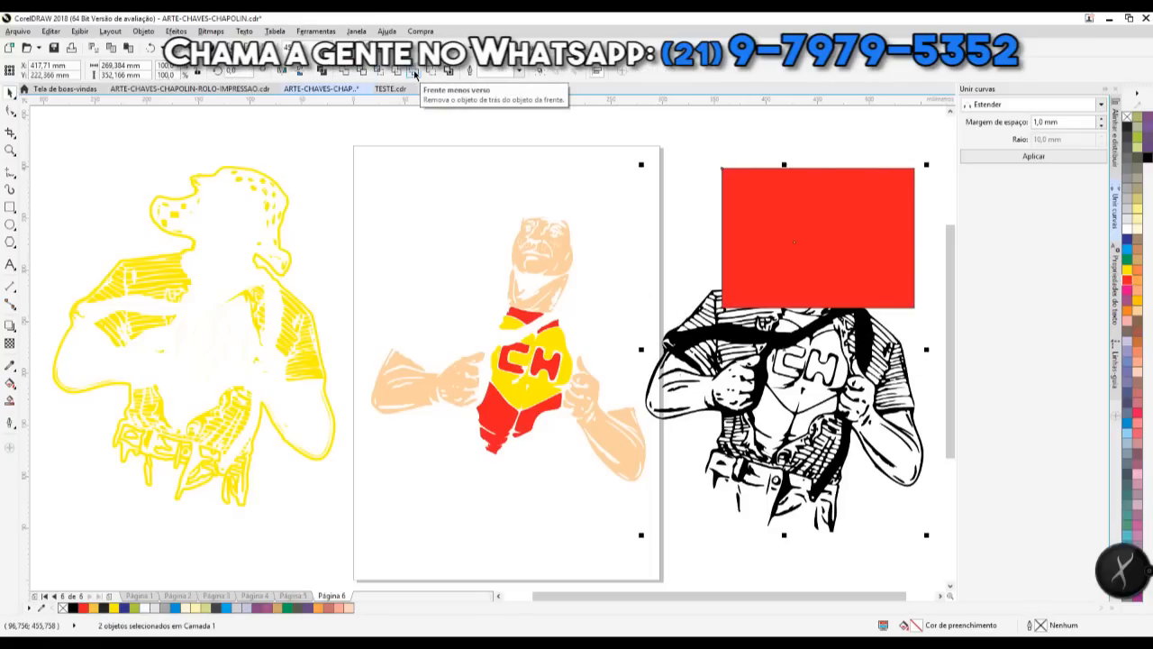
Step: Cut the black line art out of the red rectangle with Front minus Back and move the cut red piece off the line art
left_click(414, 75)
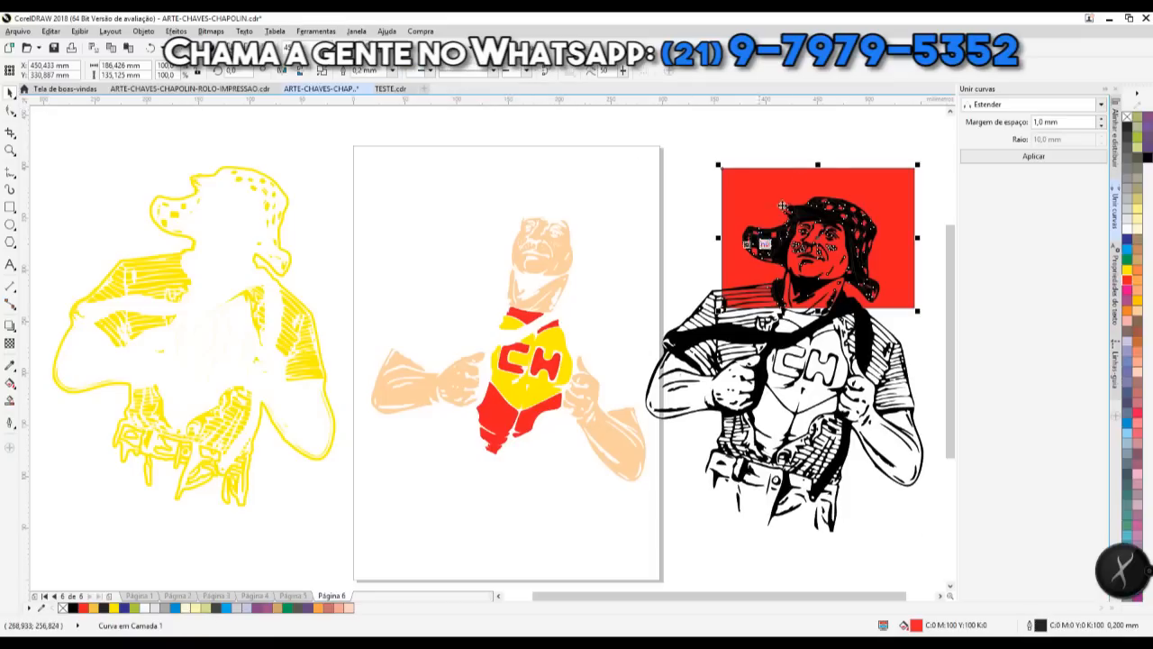
left_click_drag(868, 184, 697, 139)
mouse_move(830, 207)
left_mouse_down()
mouse_move(876, 284)
mouse_move(842, 198)
left_mouse_up()
left_click_drag(723, 165, 749, 184)
key("F2")
left_click_drag(551, 308, 785, 151)
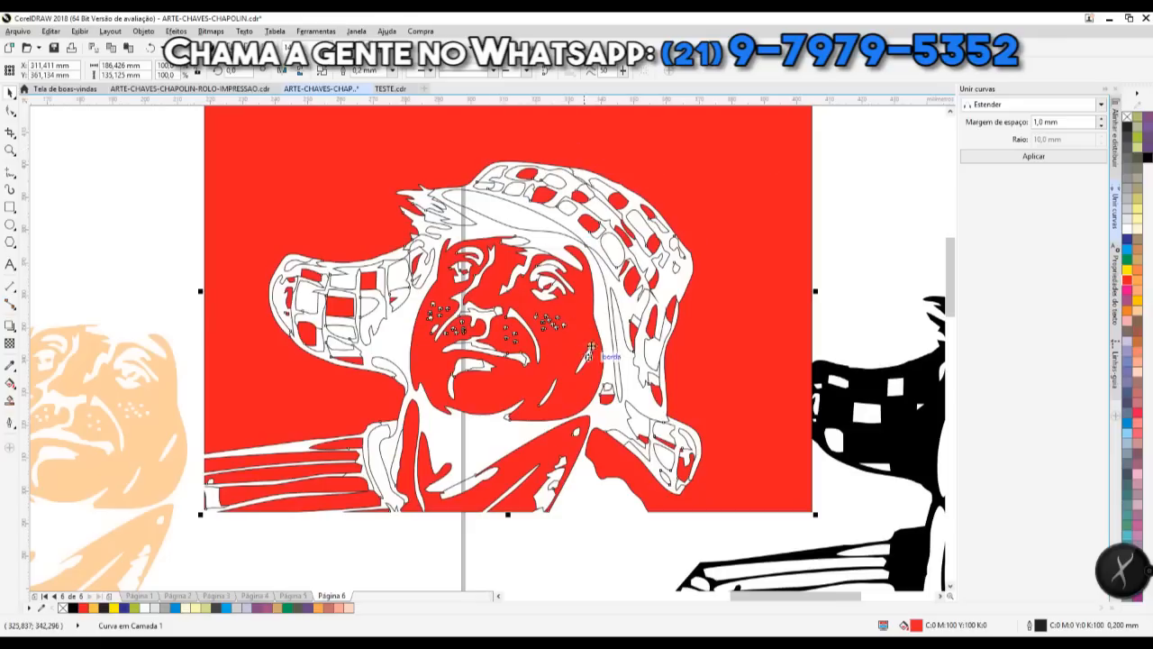
Step: Place the cut red piece over the skin-coloured face on page 6 and inspect its openings
left_click_drag(466, 298, 83, 356)
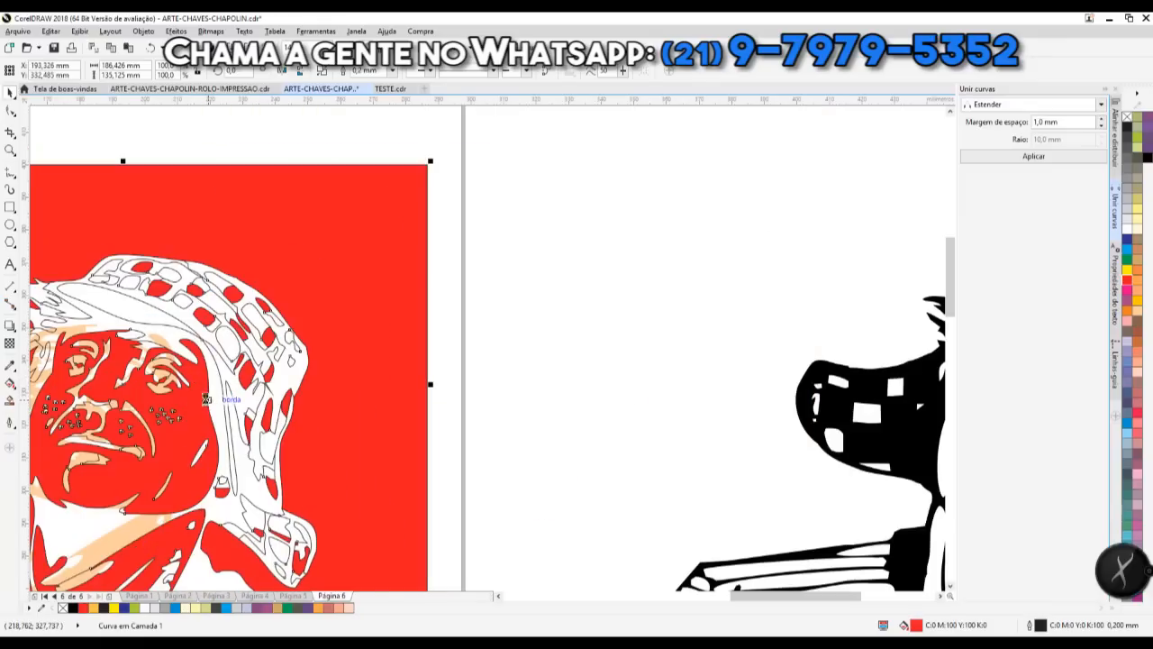
key("F4")
key("F2")
left_click_drag(452, 184, 652, 334)
left_click_drag(652, 161, 568, 228)
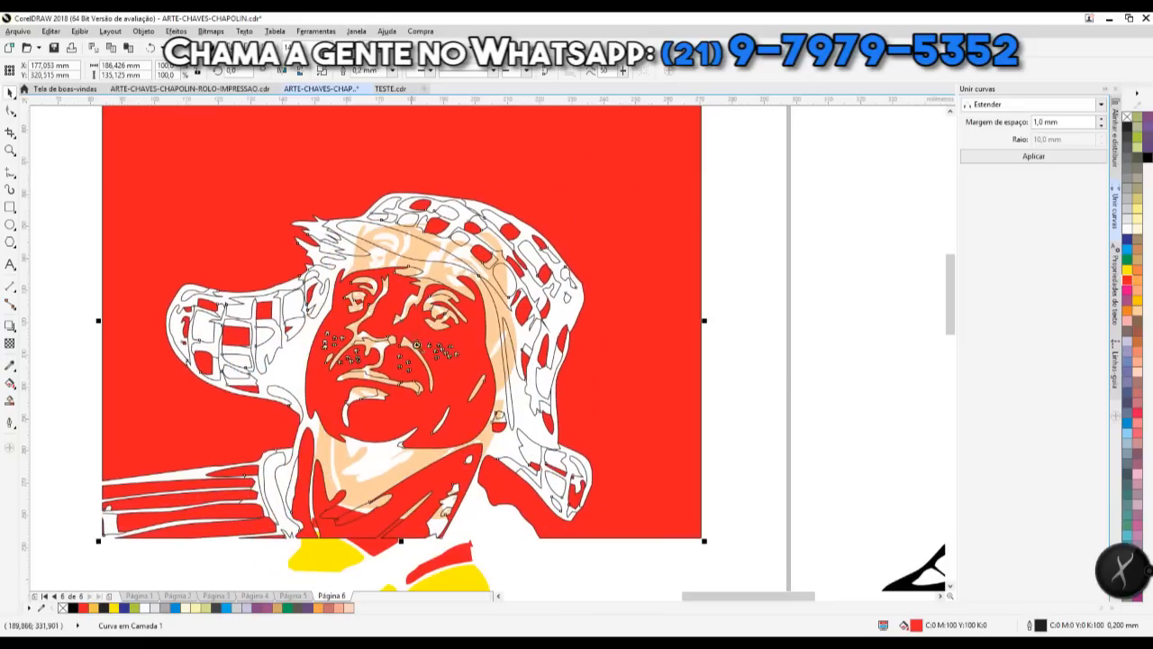
scroll(419, 335, "up", 5)
key("F4")
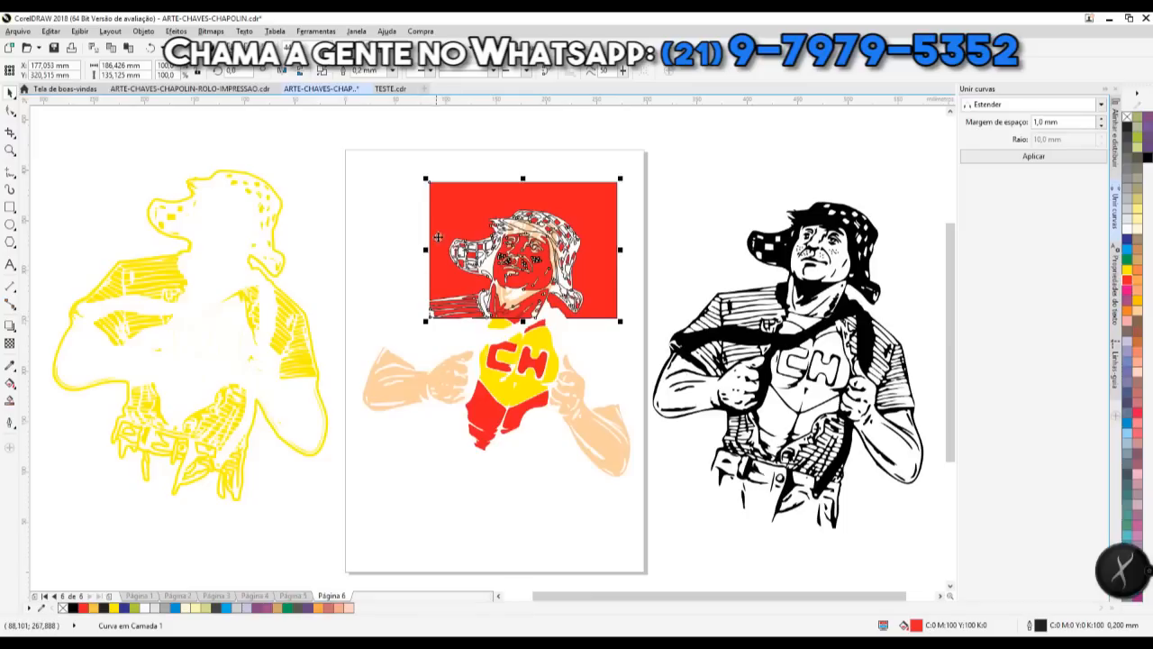
Step: Shift the cut red piece to about X 184 mm, Y 334 mm so its face lines up with the skin-coloured face
left_click_drag(504, 205, 506, 201)
scroll(478, 209, "up", 5)
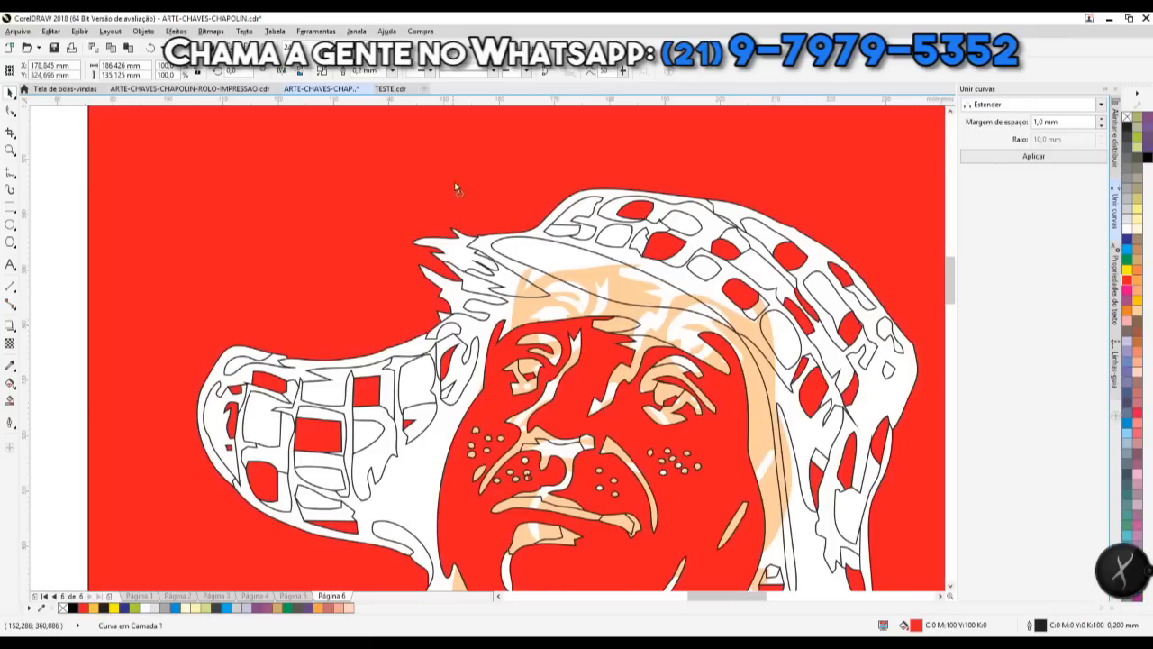
left_click_drag(471, 149, 494, 138)
left_click_drag(407, 230, 398, 219)
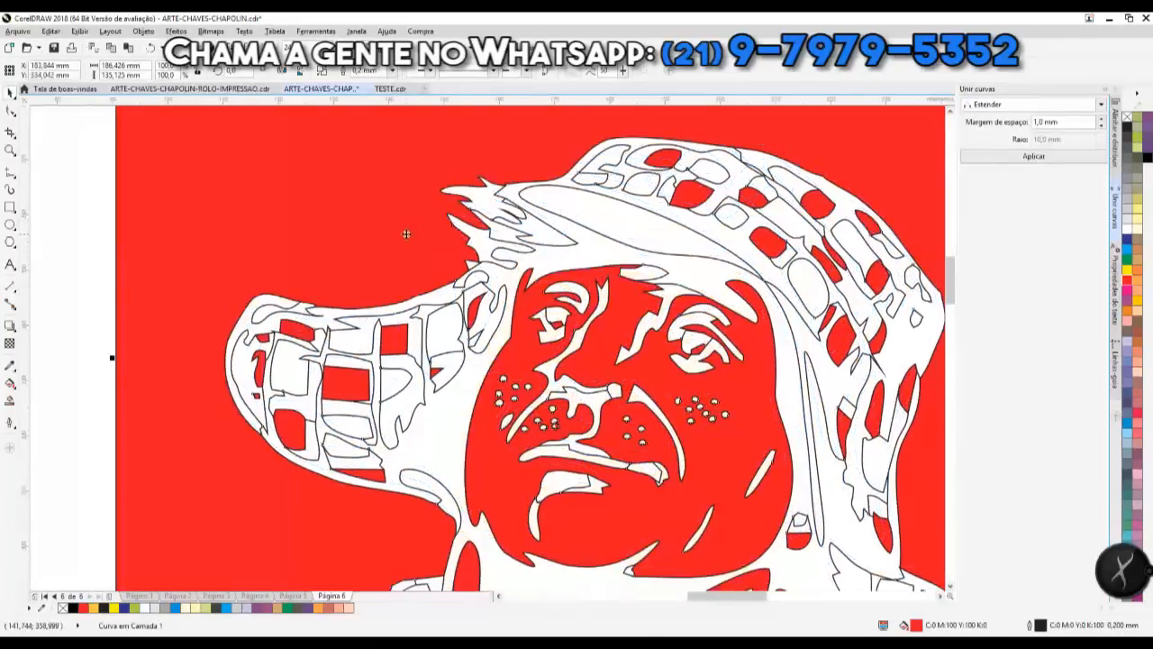
scroll(786, 312, "down", 4)
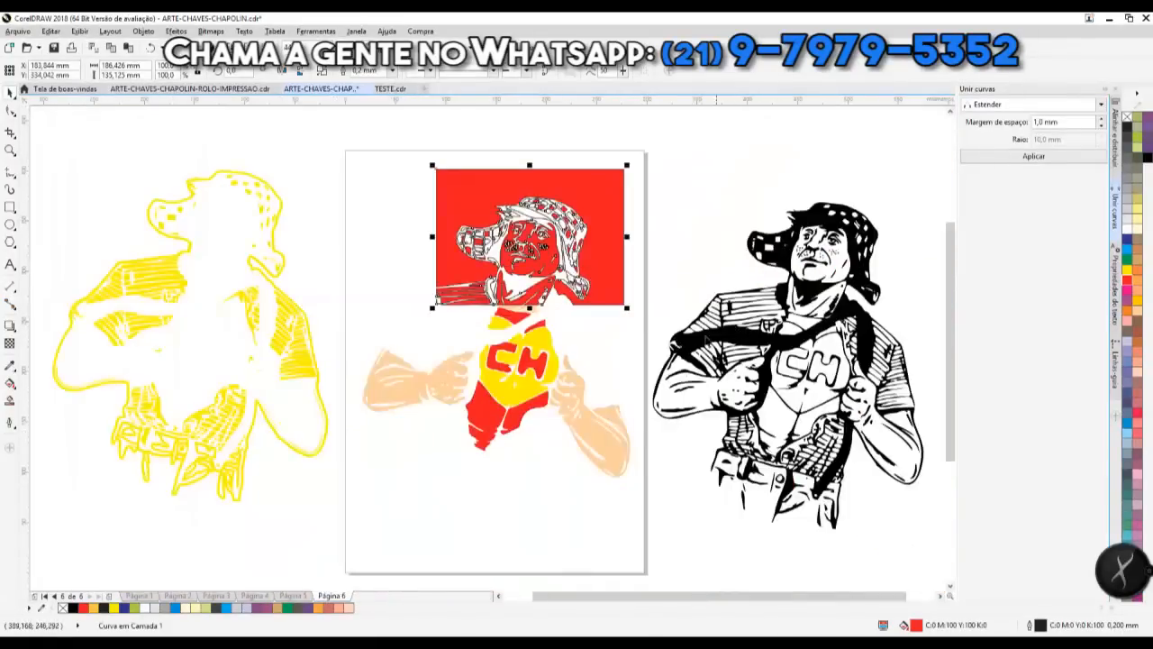
Step: Delete the cut red piece from over the skin-coloured face
left_click(607, 437)
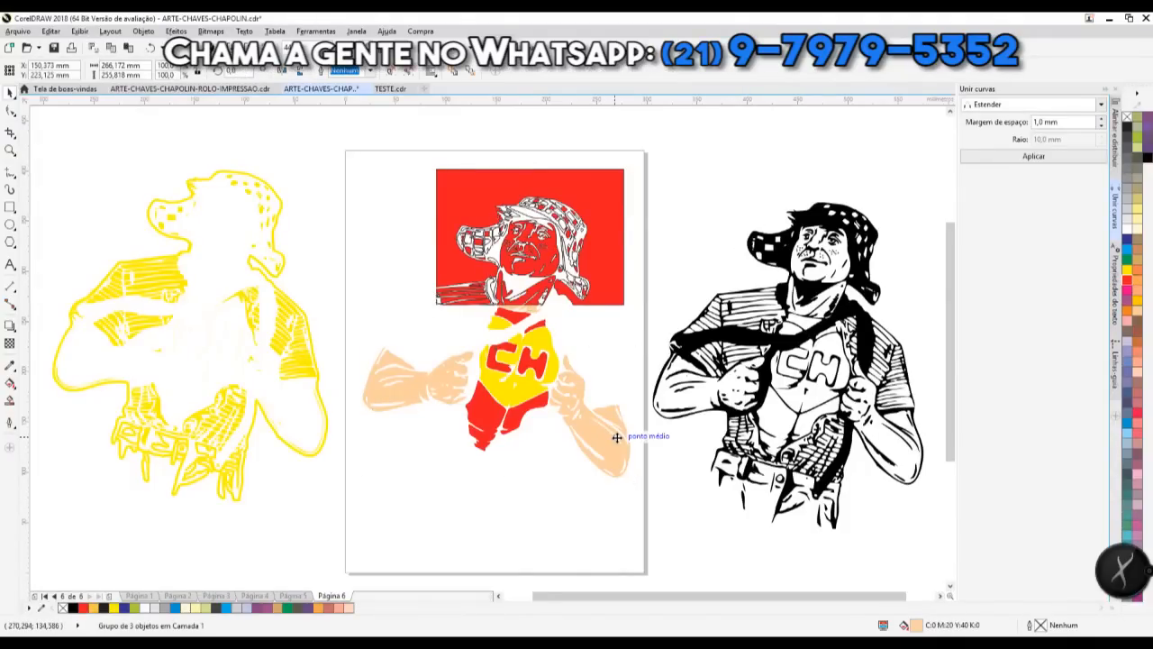
left_click(712, 187)
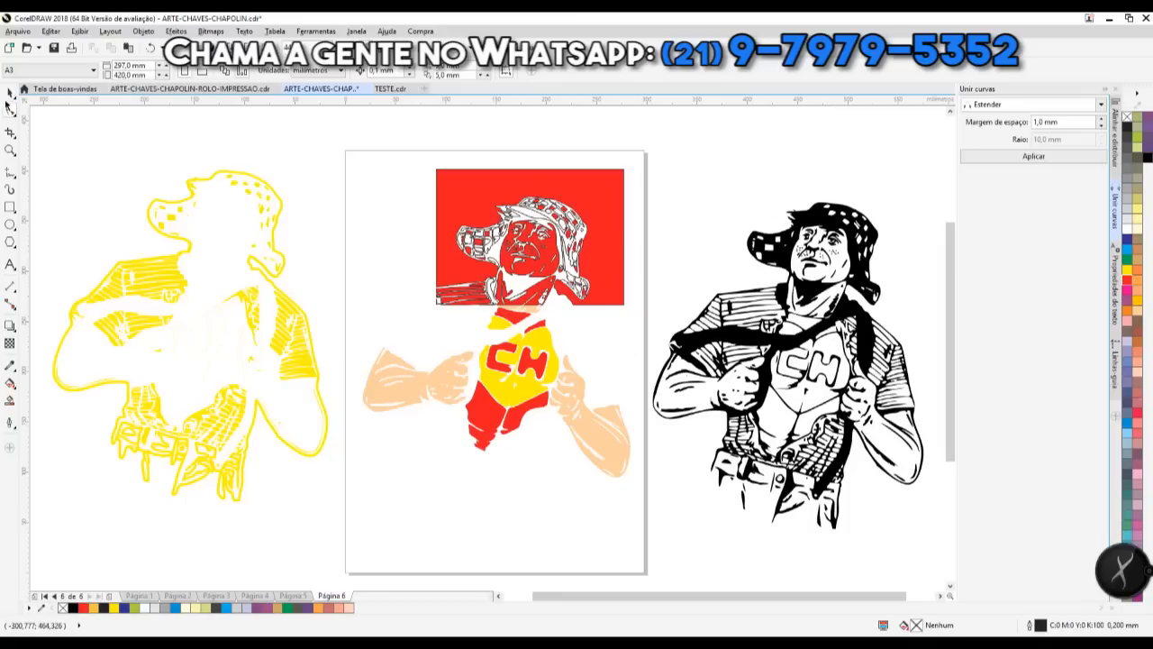
left_click(511, 245)
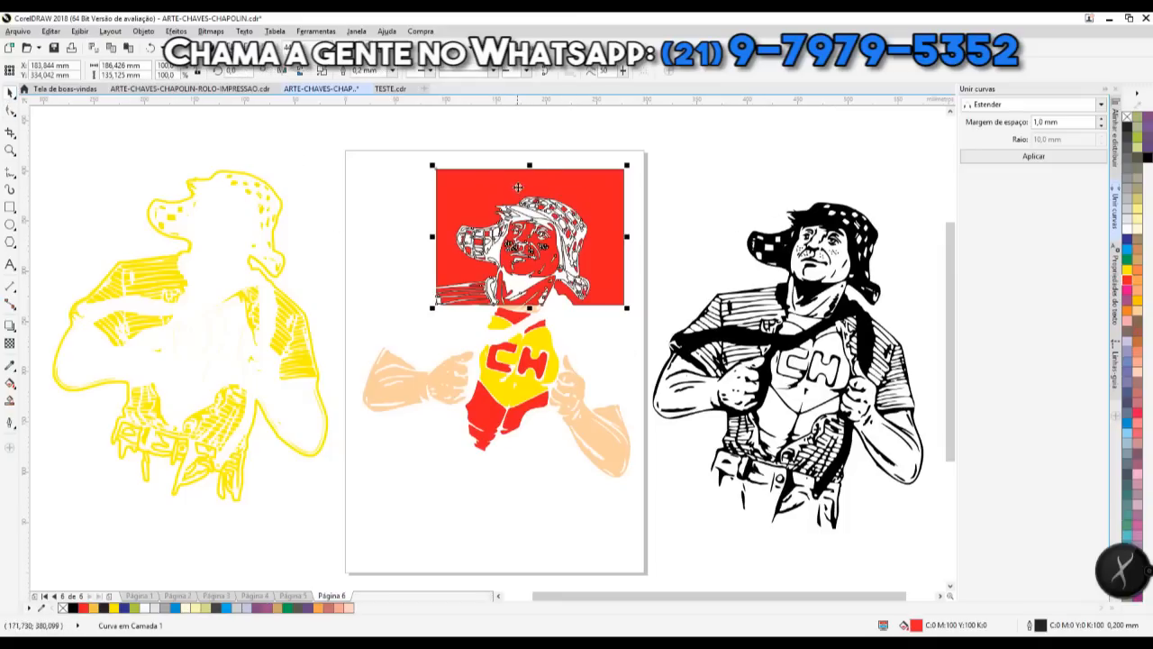
key("Delete")
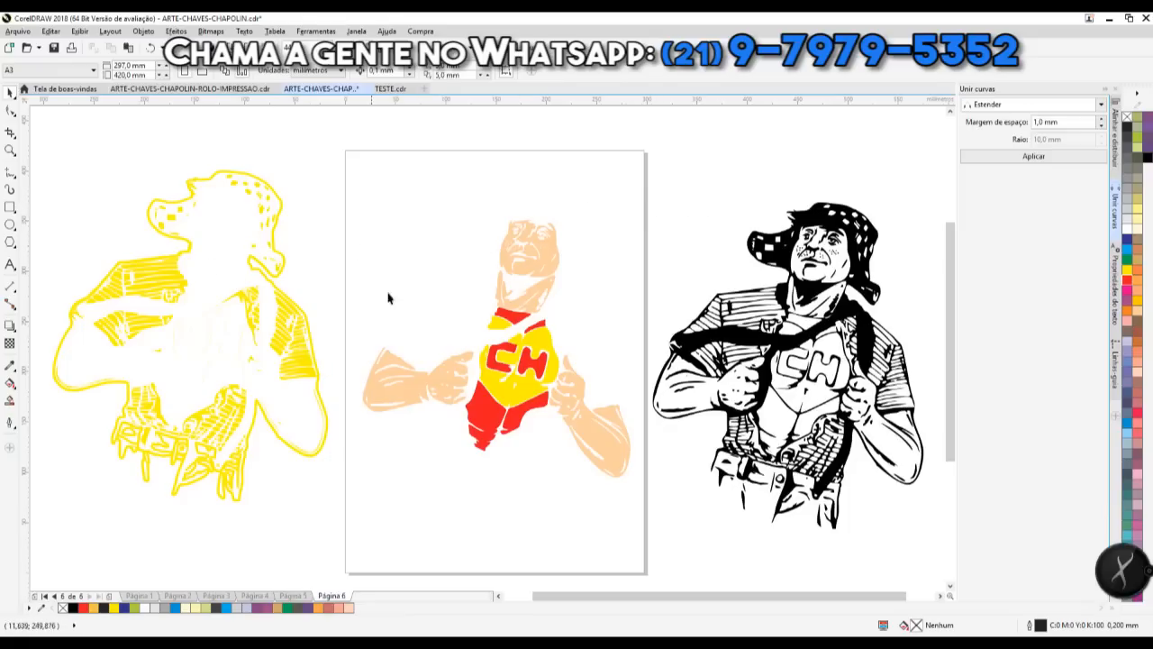
Step: Cancel the page options and undo the red cut-out and layer moves until the complete artwork with its cyan layer is back on page 6
double_click(592, 153)
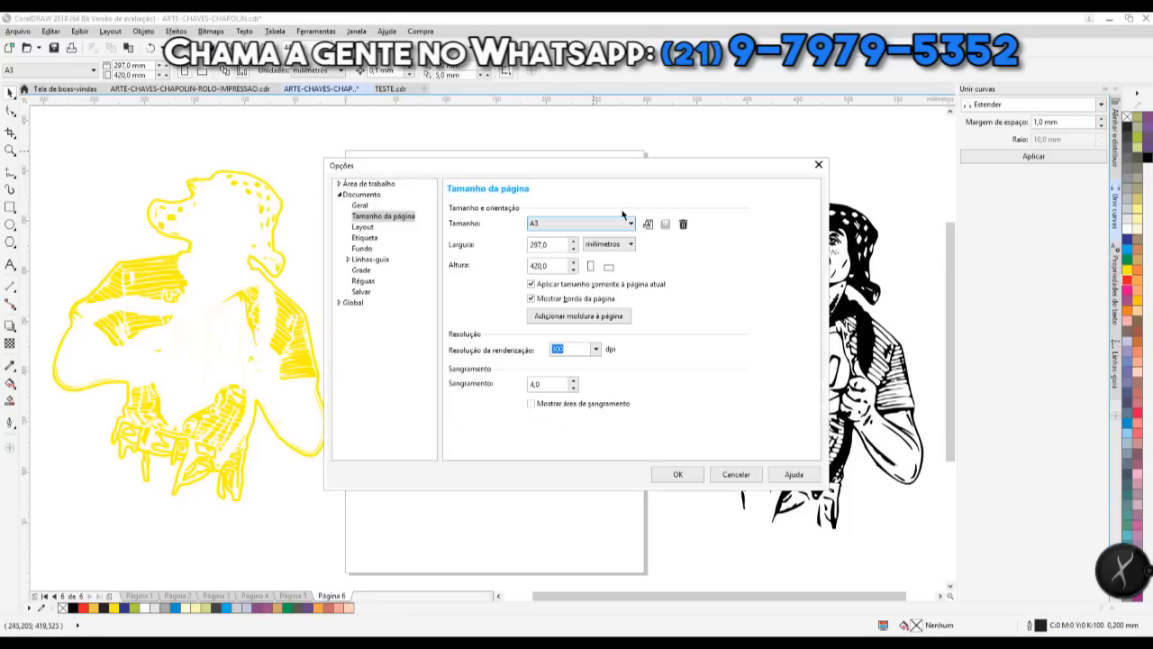
key("Escape")
key("ctrl+z")
key("ctrl+z")
key("ctrl+z")
key("ctrl+z")
key("ctrl+z")
key("ctrl+z")
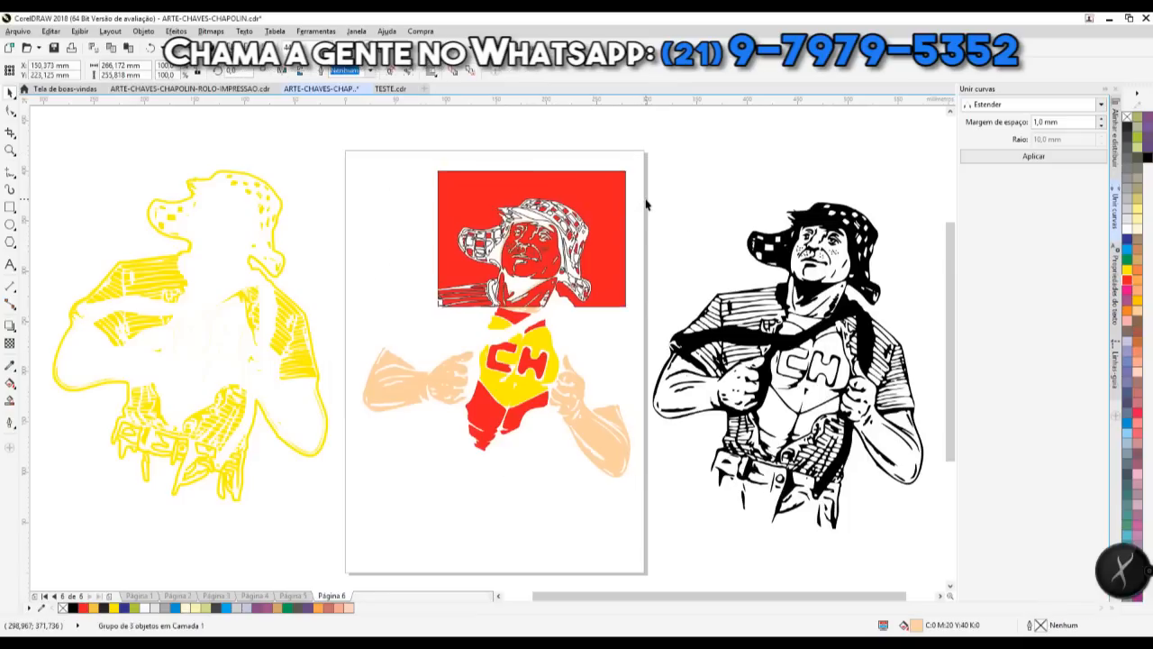
key("ctrl+z")
key("ctrl+z")
key("ctrl+z")
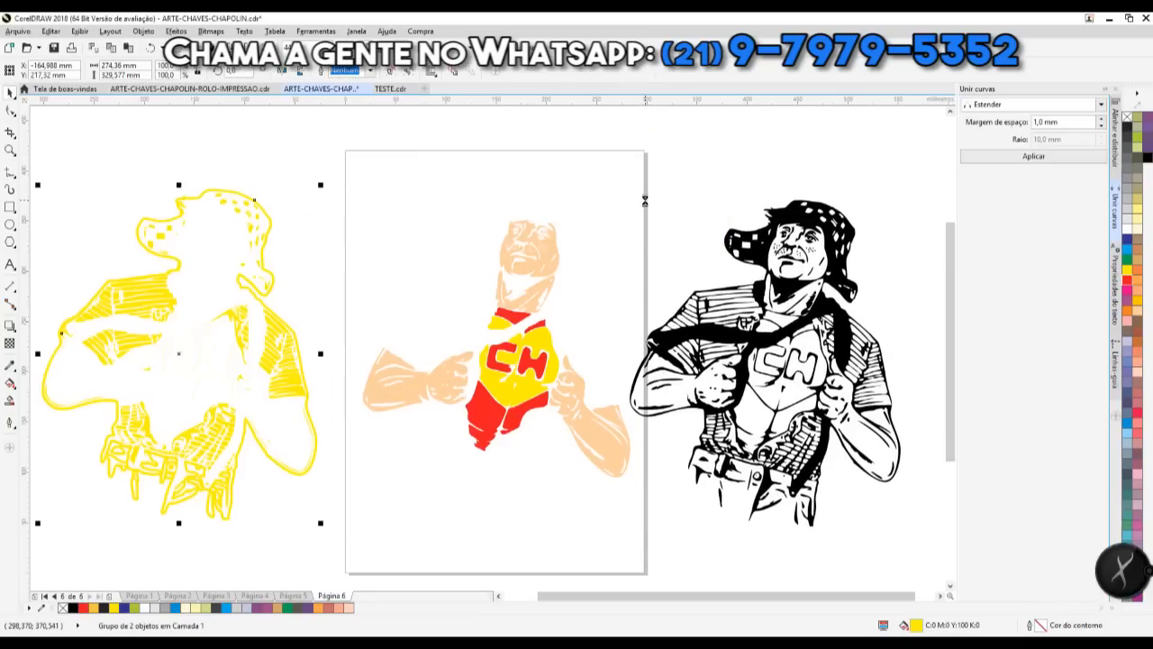
key("ctrl+z")
key("ctrl+shift+z")
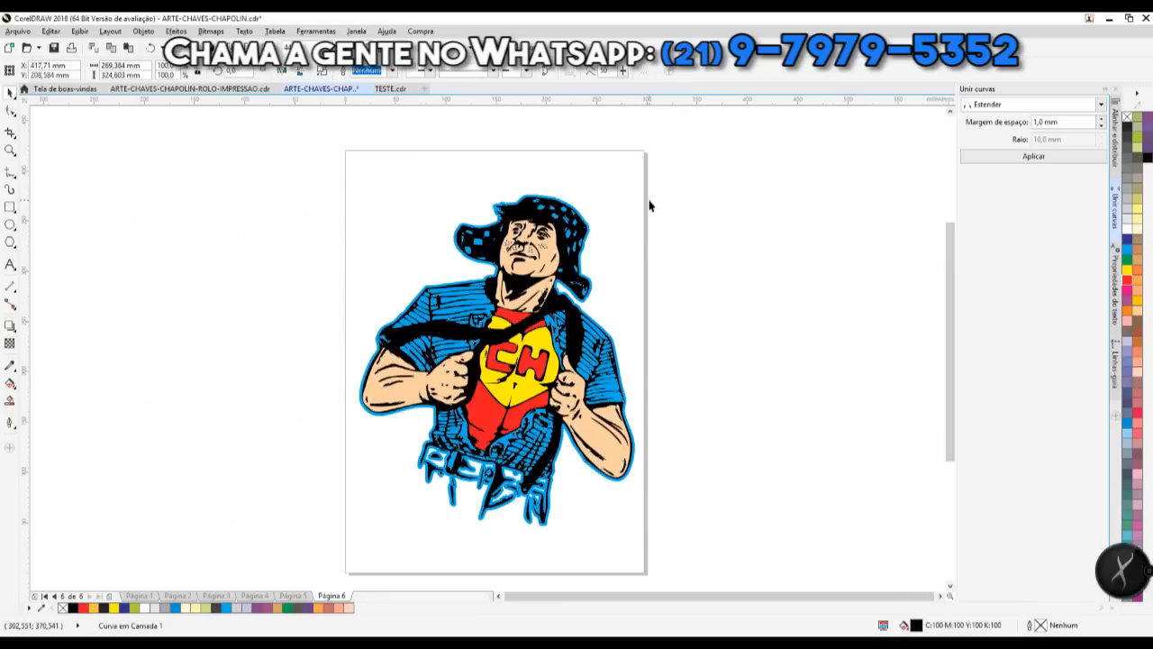
Step: Add a page frame to the A3 page behind the artwork and fill it with C100 M100 Y0 K0 blue
key("Escape")
double_click(626, 153)
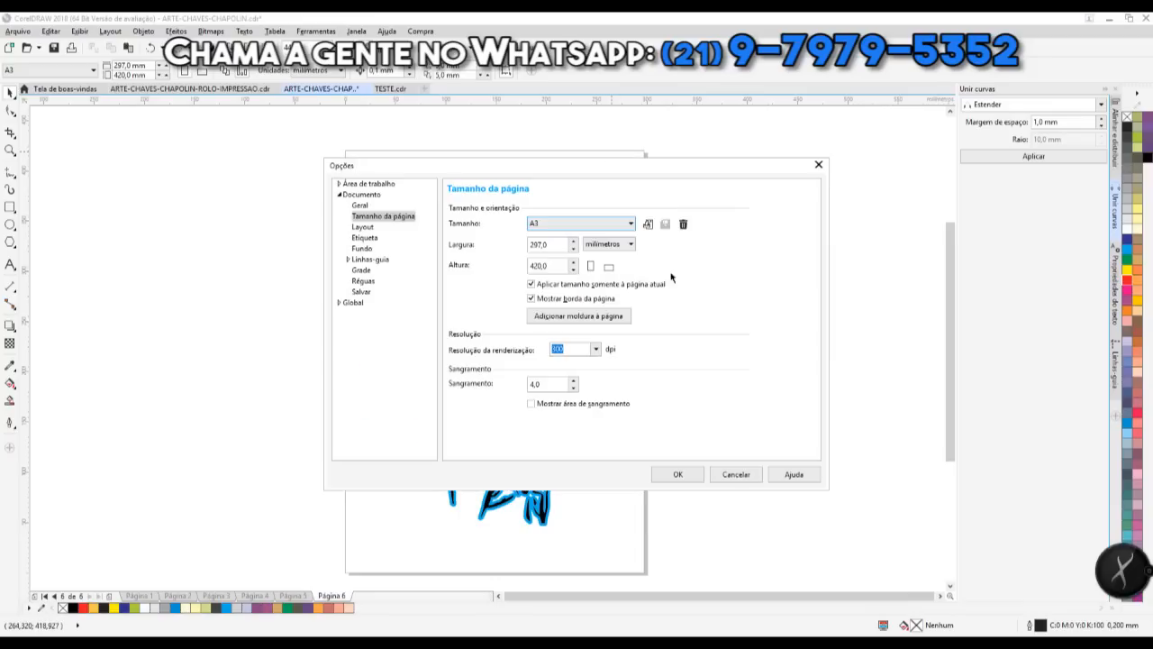
left_click(568, 316)
left_click(667, 474)
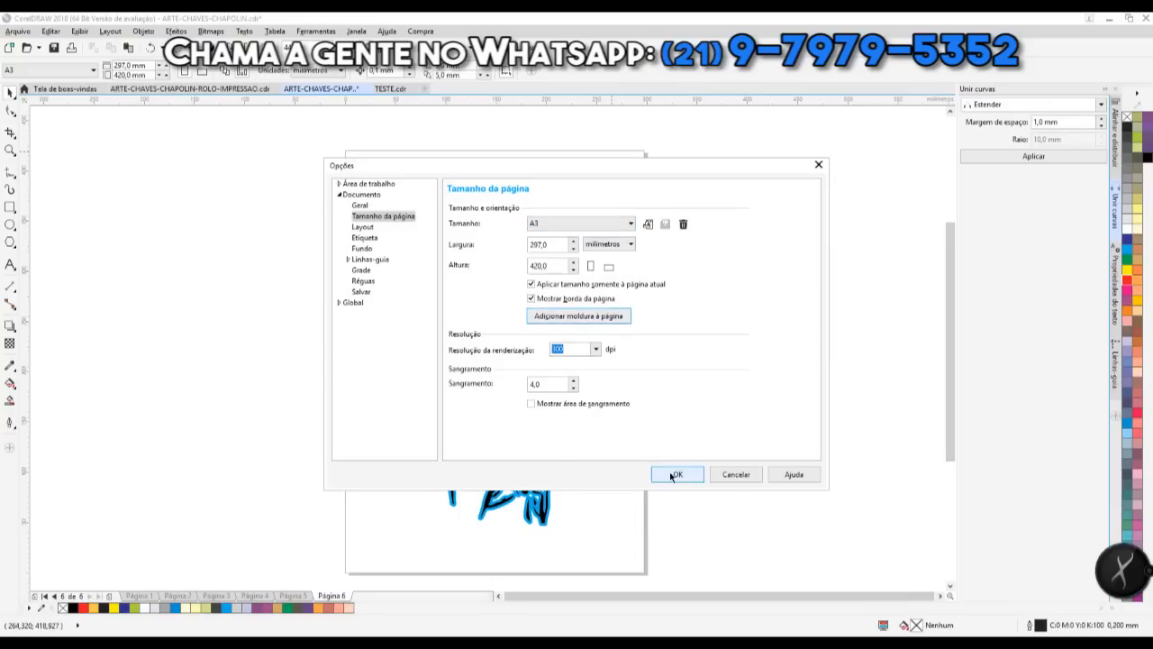
left_click(1127, 239)
left_click(861, 196)
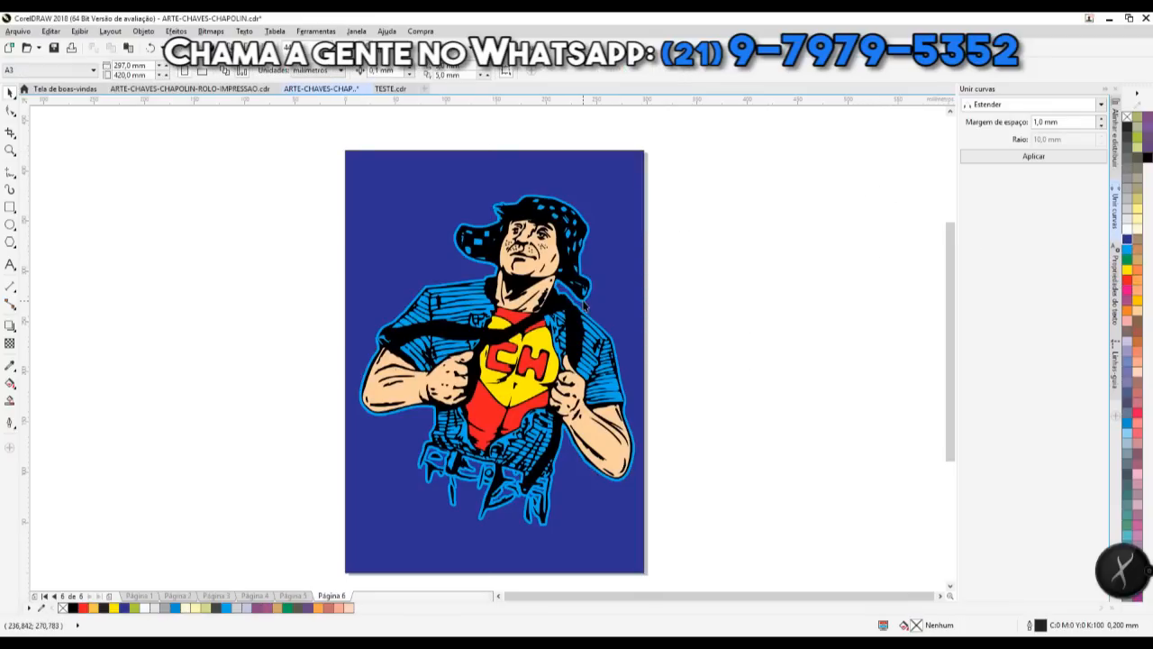
Step: Change the fill of the artwork's cyan shirt and outline group to white
left_click(584, 307)
left_click(1131, 229)
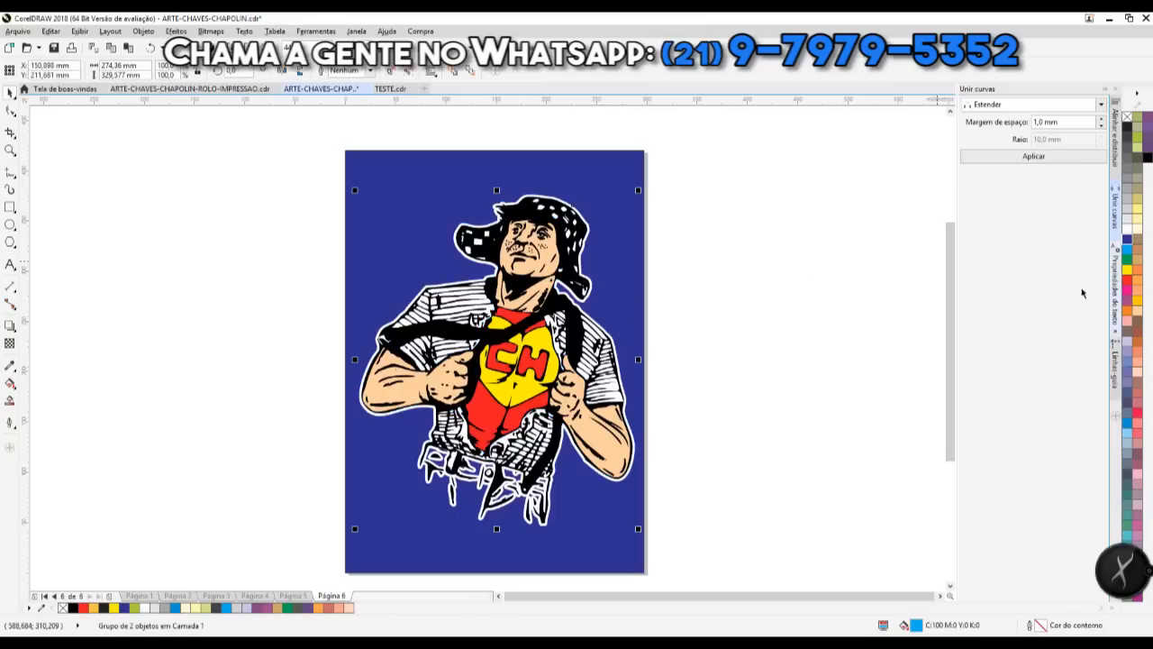
left_click(827, 260)
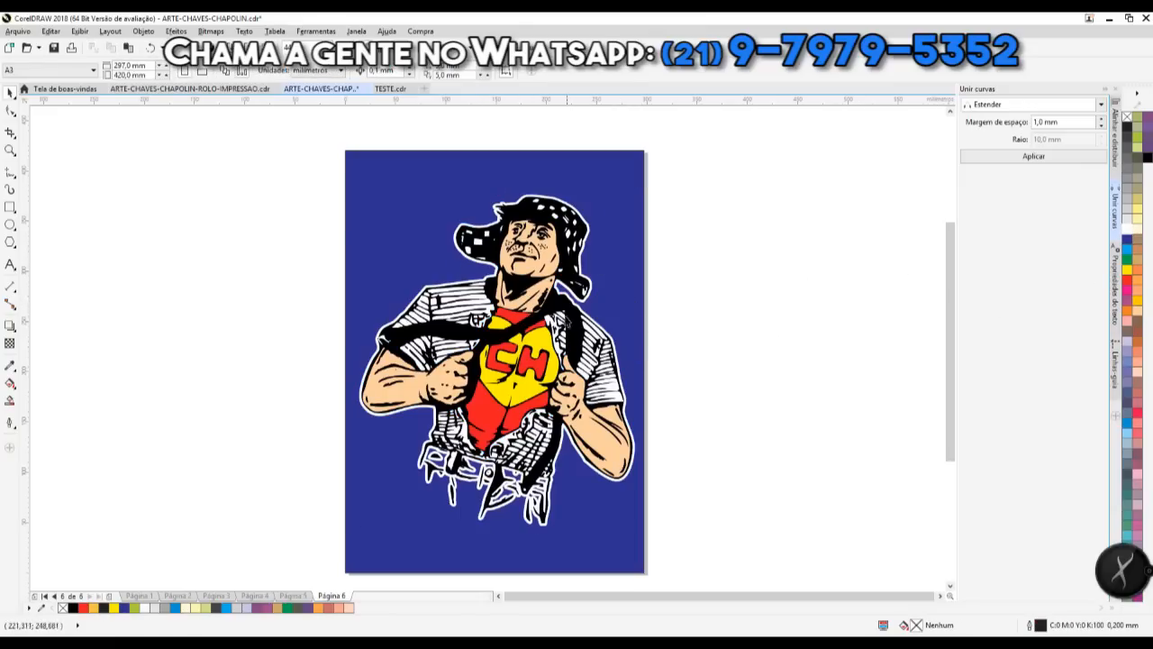
Step: Test the page frame in black, C60 M80 Y0 K20 purple, yellow and white, and finish with C0 M0 Y0 K100 black
left_click(612, 187)
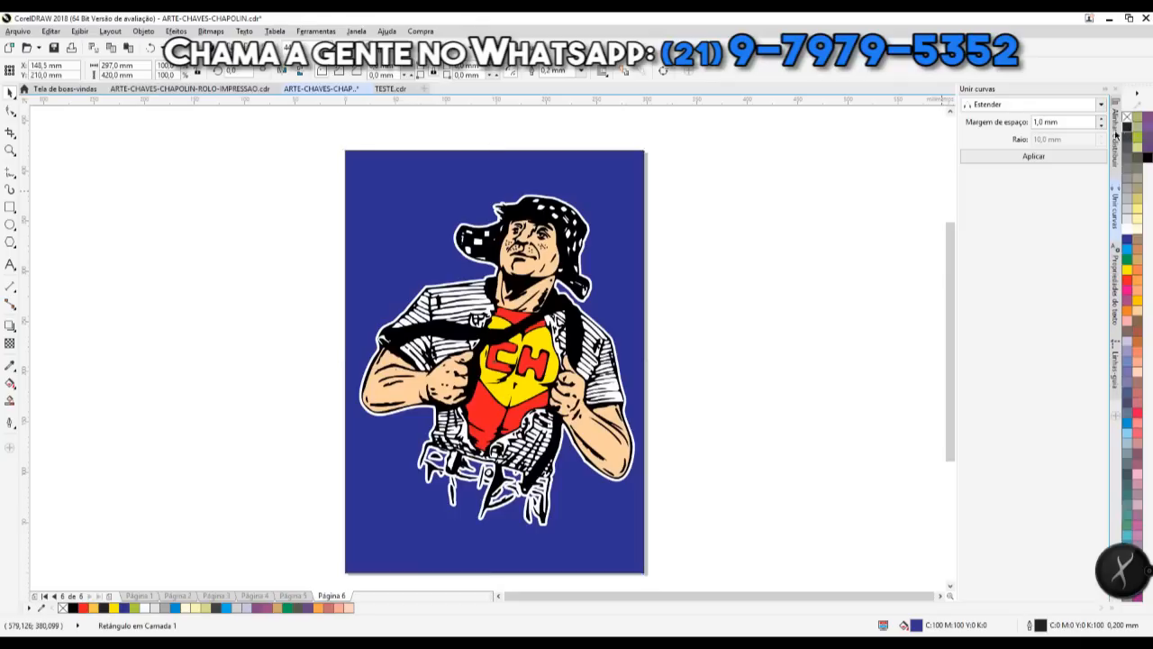
left_click(1126, 128)
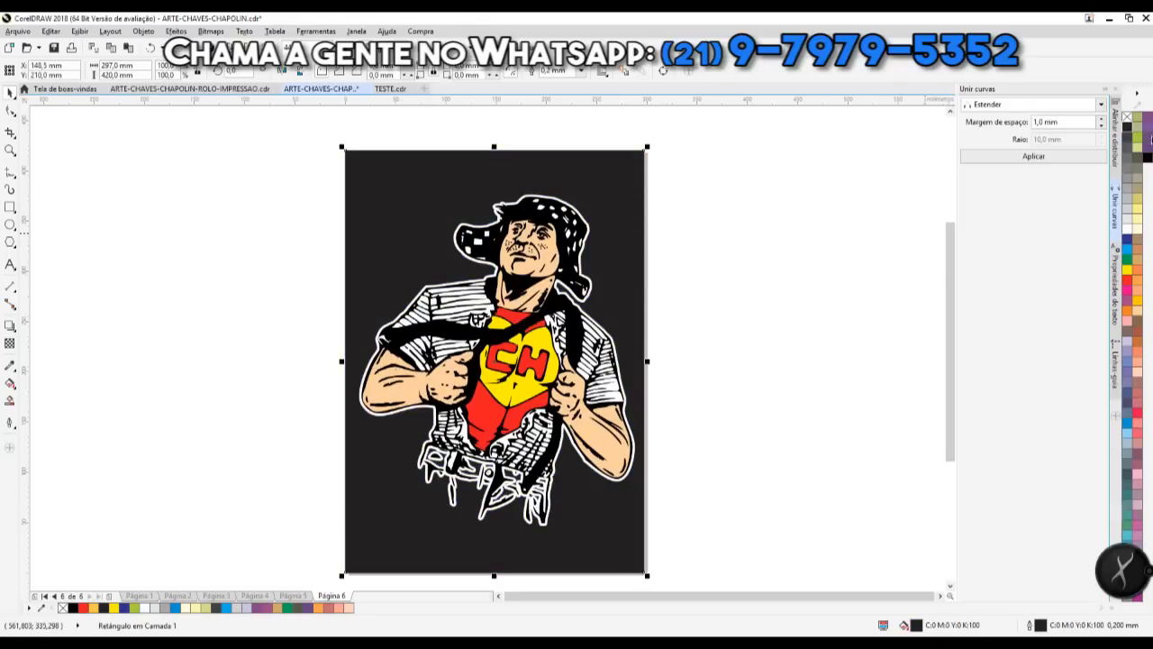
left_click(1142, 125)
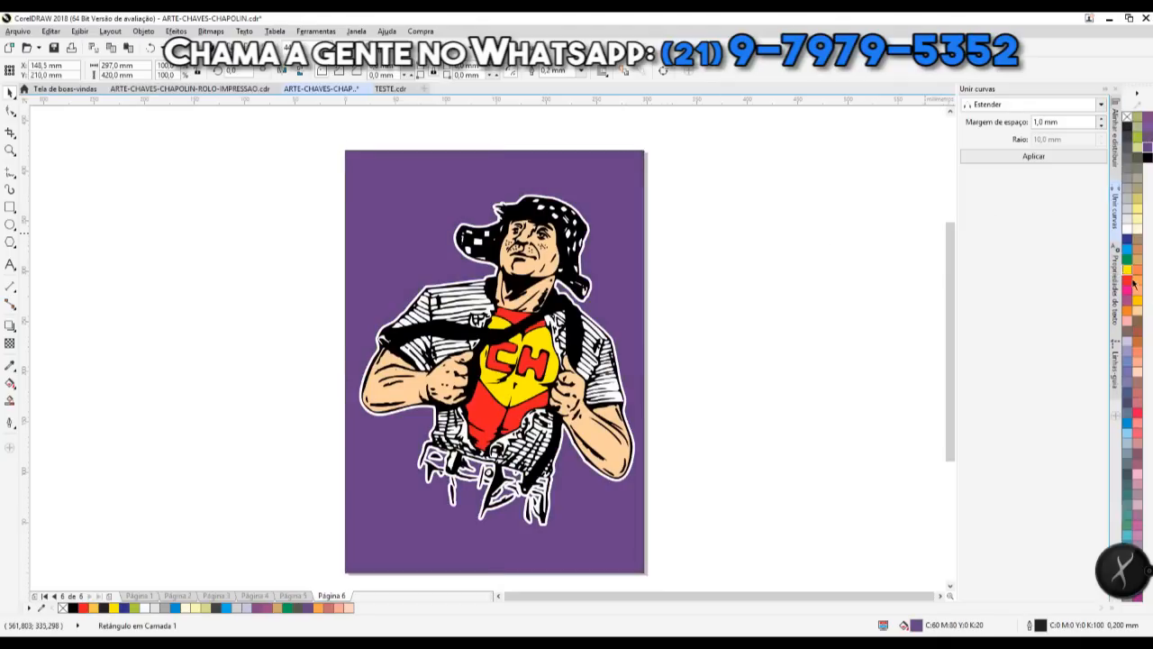
left_click(1126, 281)
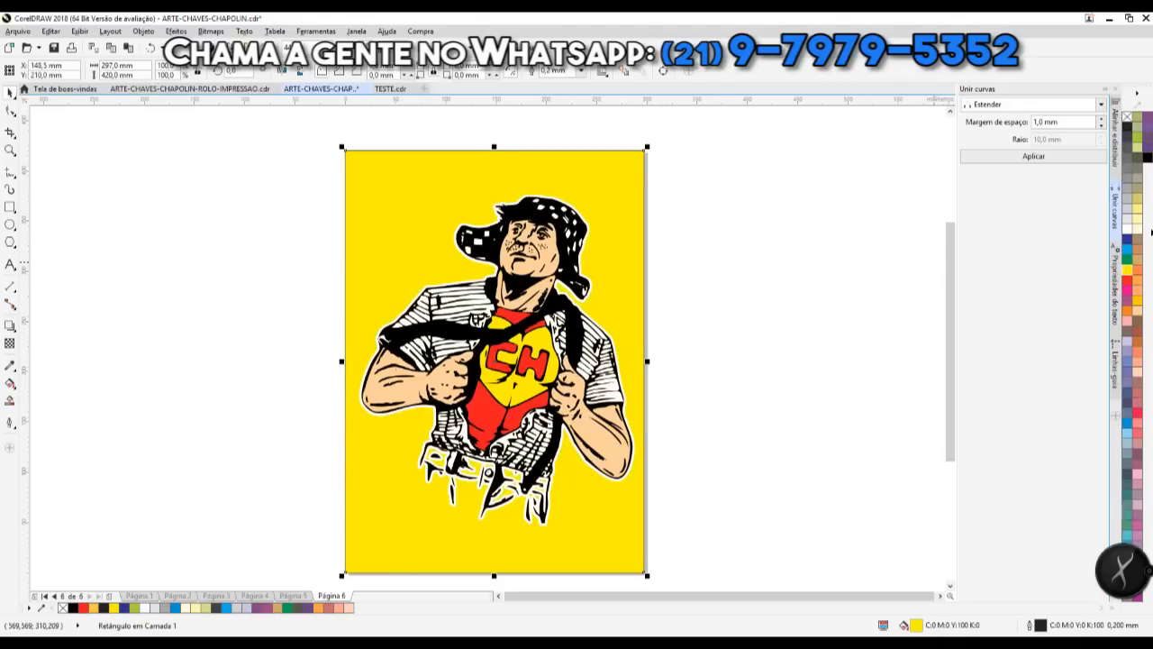
left_click(1126, 233)
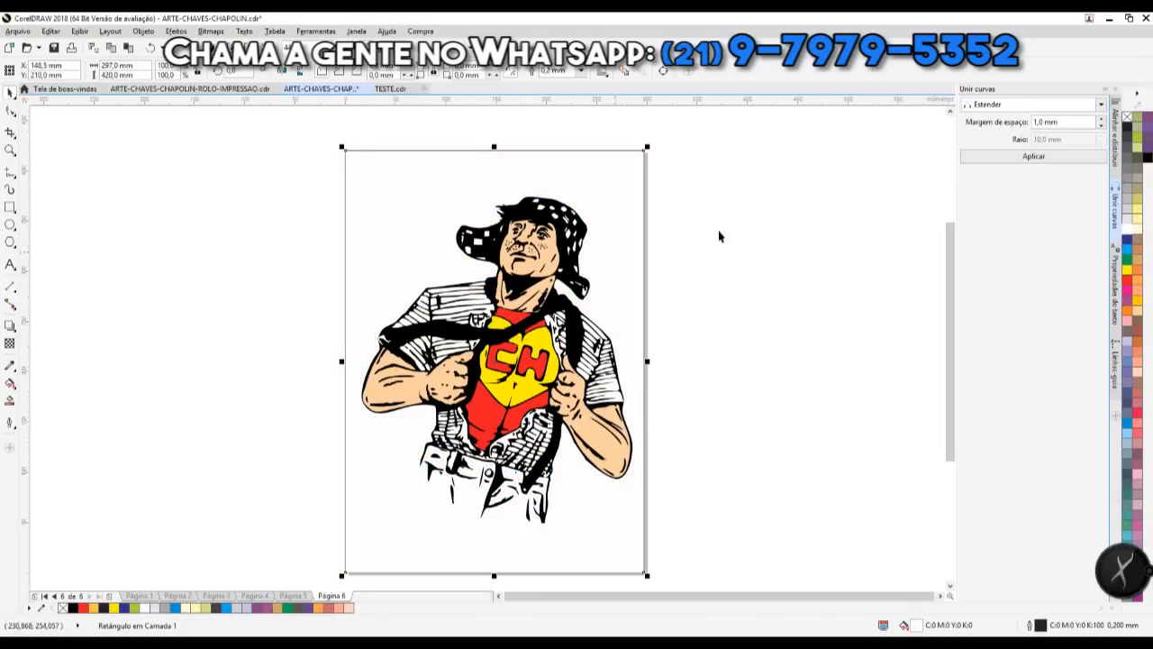
left_click(1126, 127)
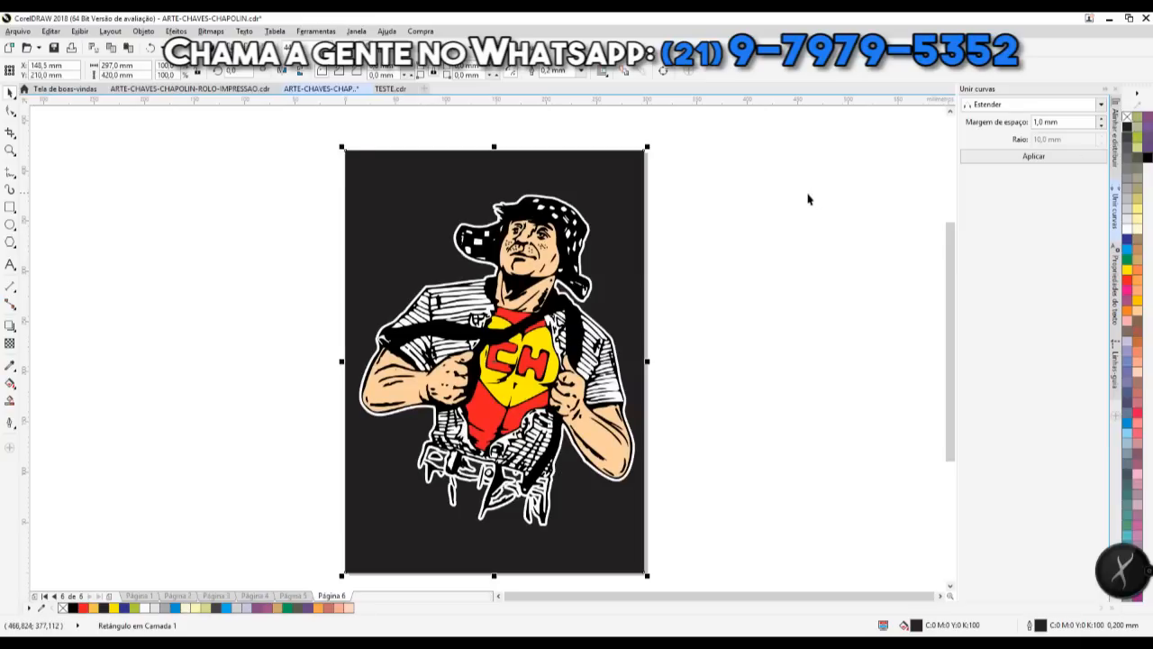
left_click(808, 199)
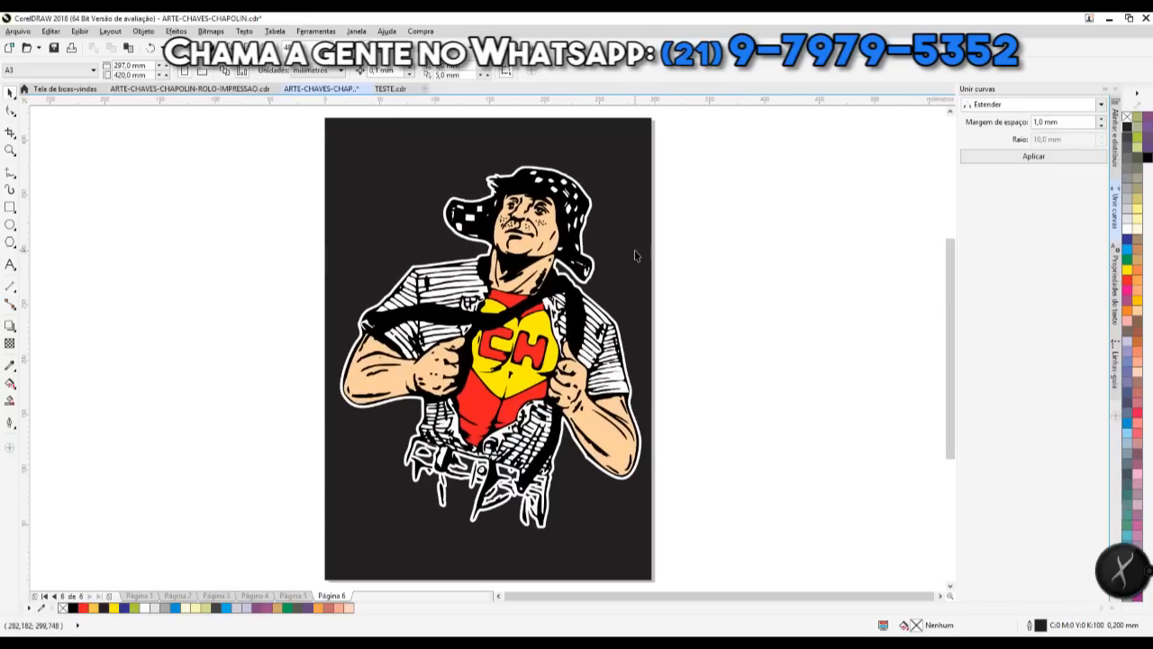
Step: Separate the artwork's black, red and yellow layers, placing them side by side off the page to its left
scroll(637, 255, "down", 2)
scroll(638, 255, "down", 1)
key("z")
left_click_drag(256, 169, 831, 365)
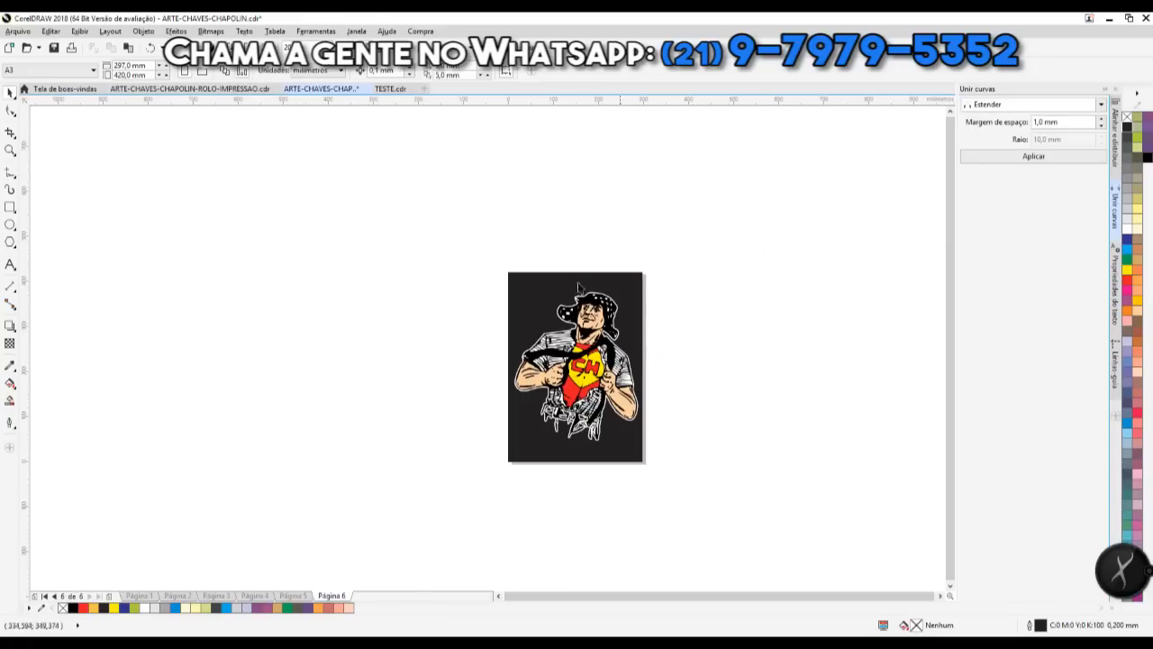
left_click_drag(569, 323, 414, 326)
left_click_drag(441, 394, 309, 368)
left_click_drag(584, 385, 199, 364)
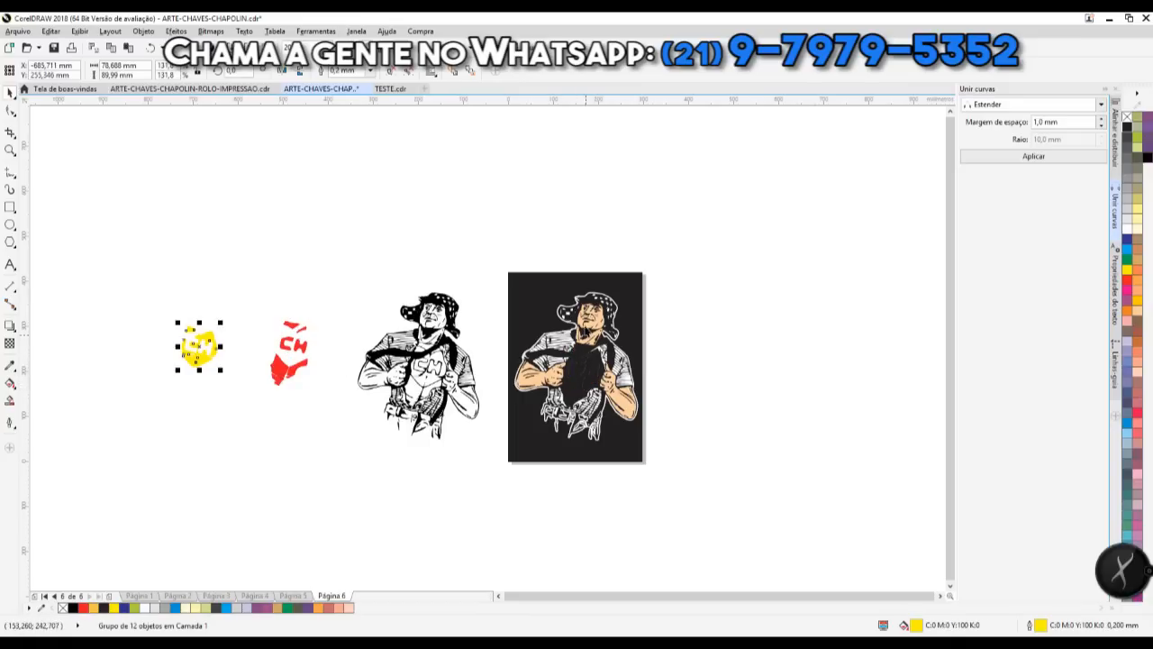
Step: Move the skin-tone layer off the page to its right and delete the black page frame
left_click_drag(591, 321, 740, 334)
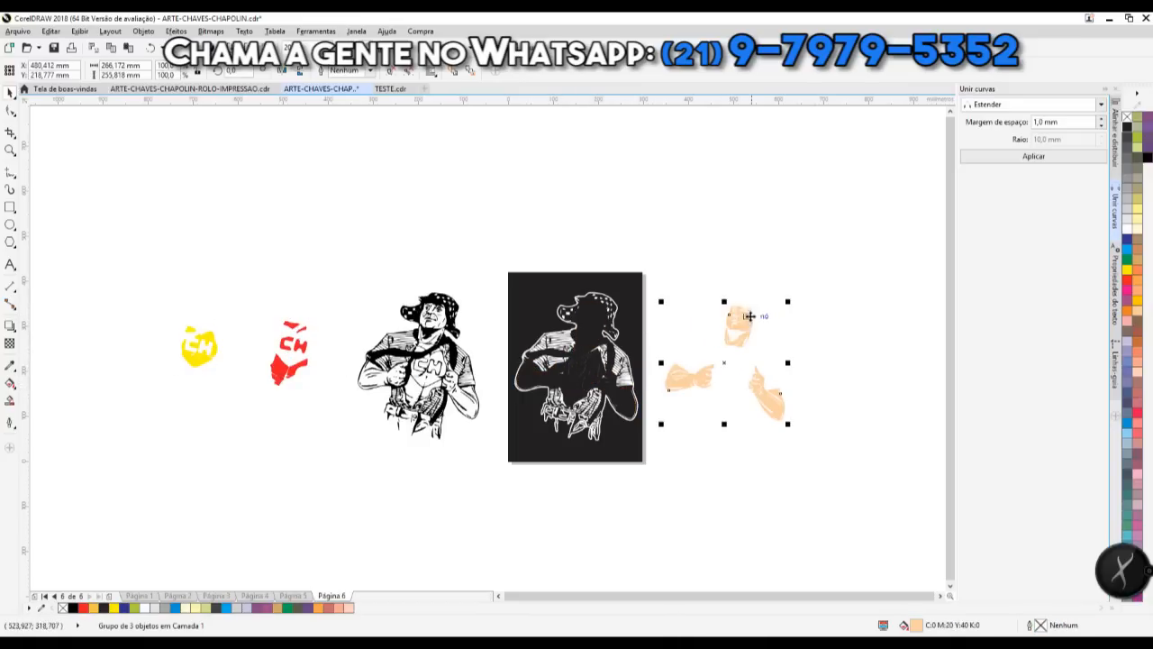
left_click(561, 279)
key("Delete")
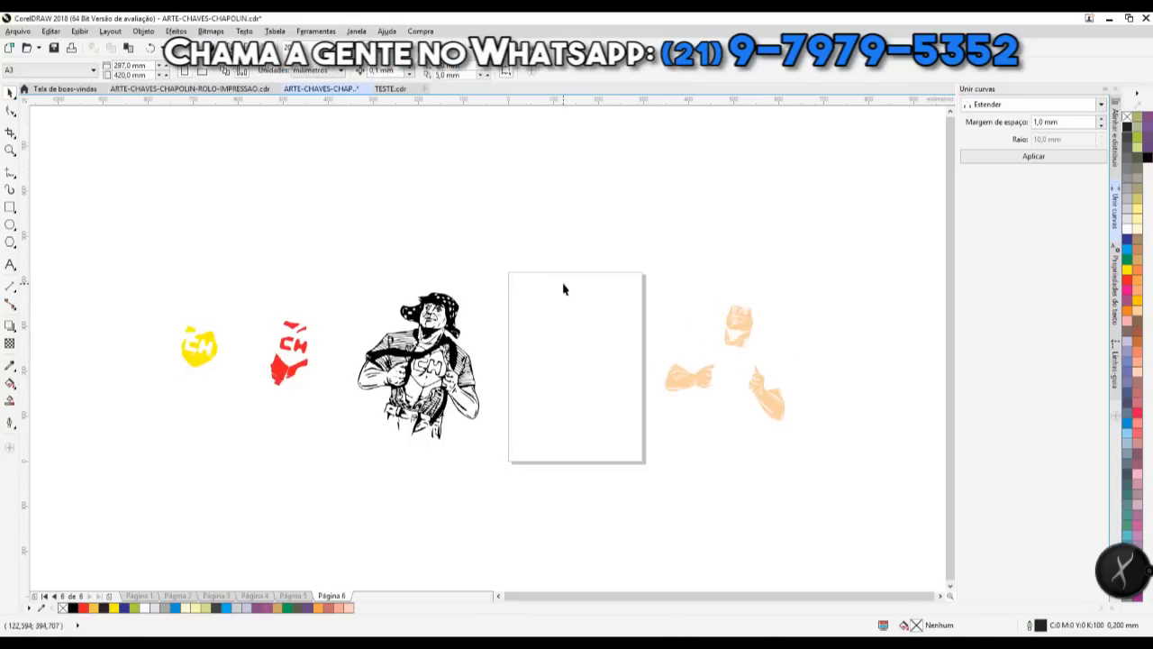
Step: Fill the white shirt and outline layer and the skin-tone layer with C100 M100 Y100 K100 black
key("ctrl+v")
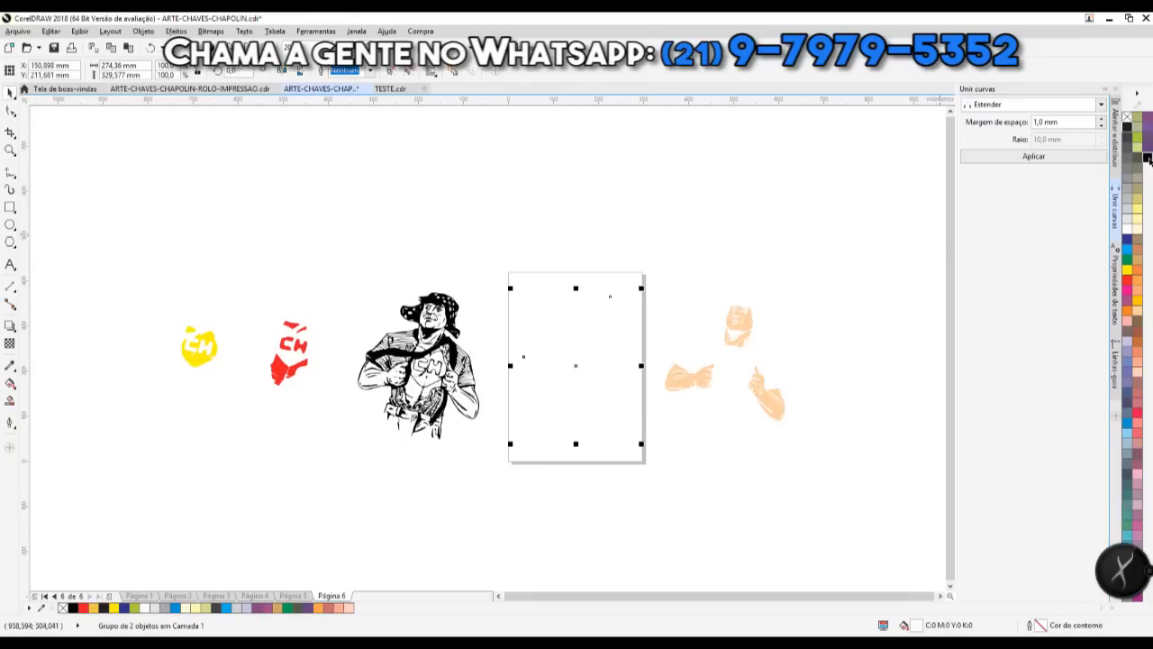
left_click(722, 229)
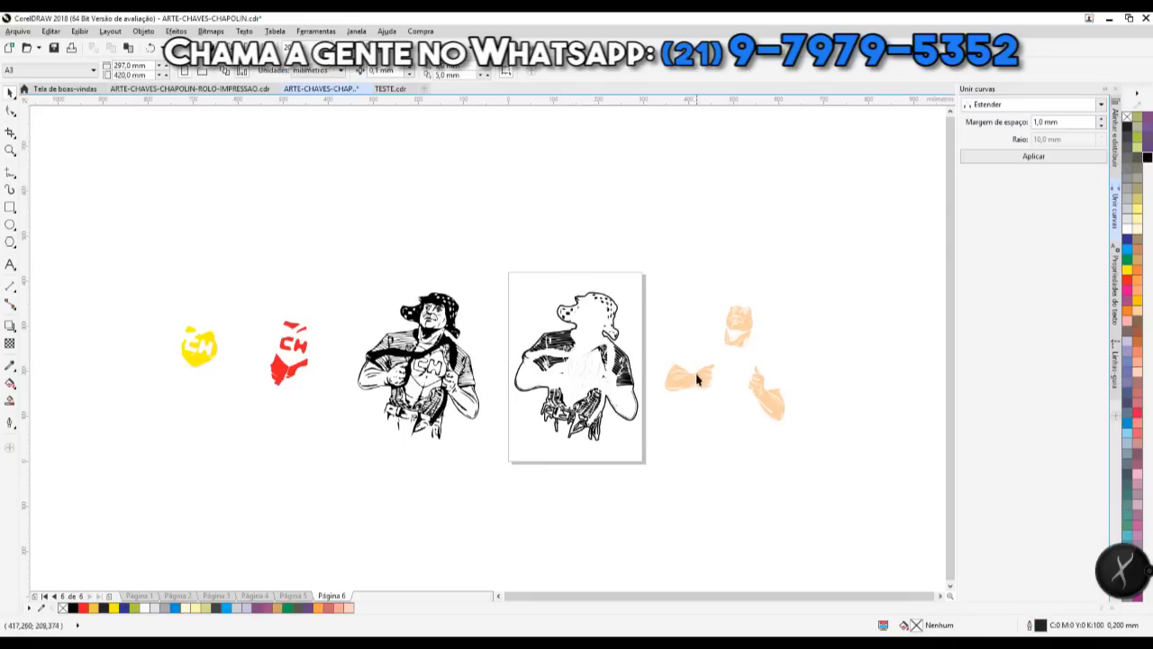
left_click(1145, 156)
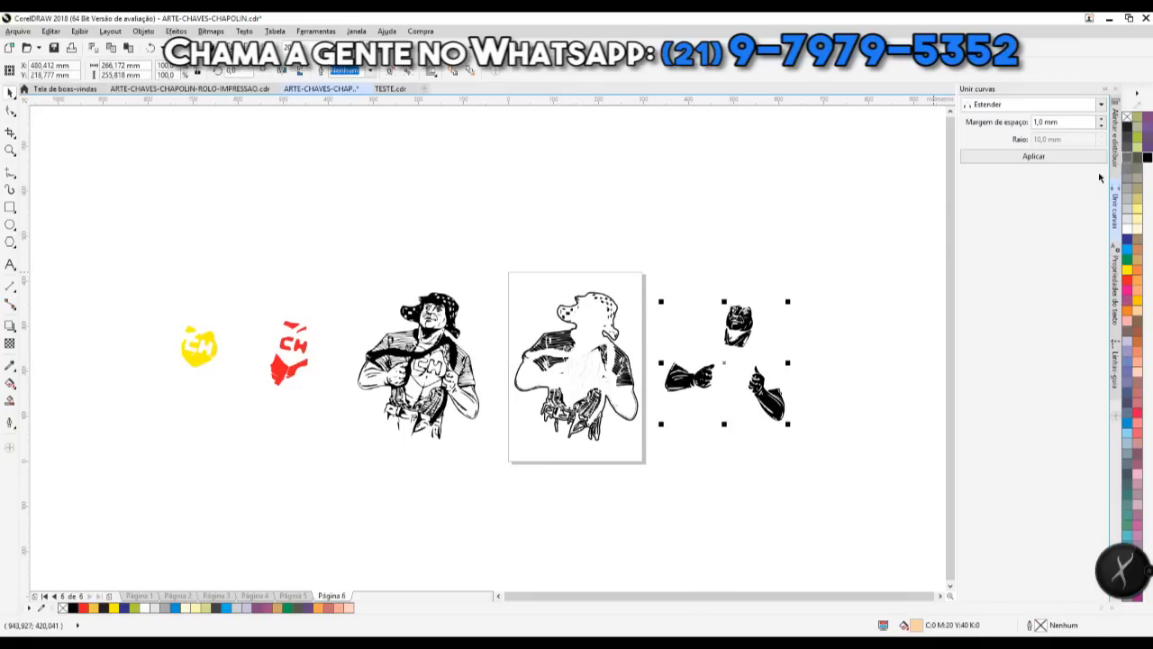
Step: Set both fill and outline of the yellow and red layers to C100 M100 Y100 K100 black
left_click_drag(77, 423, 415, 254)
left_click(1147, 157)
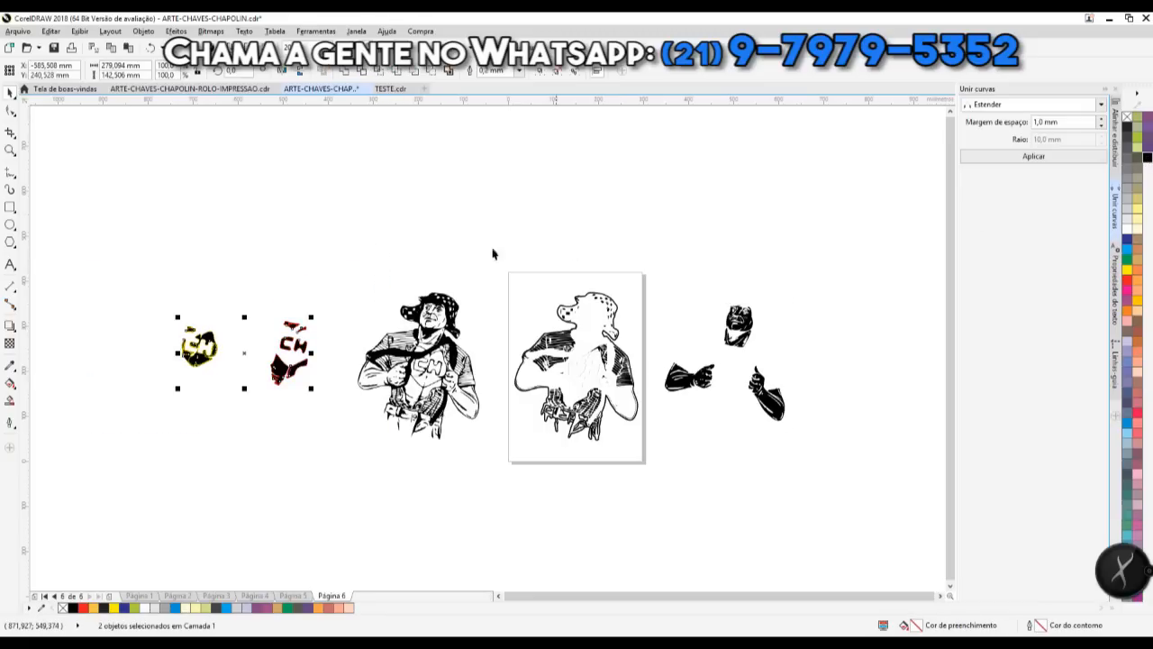
right_click(1146, 158)
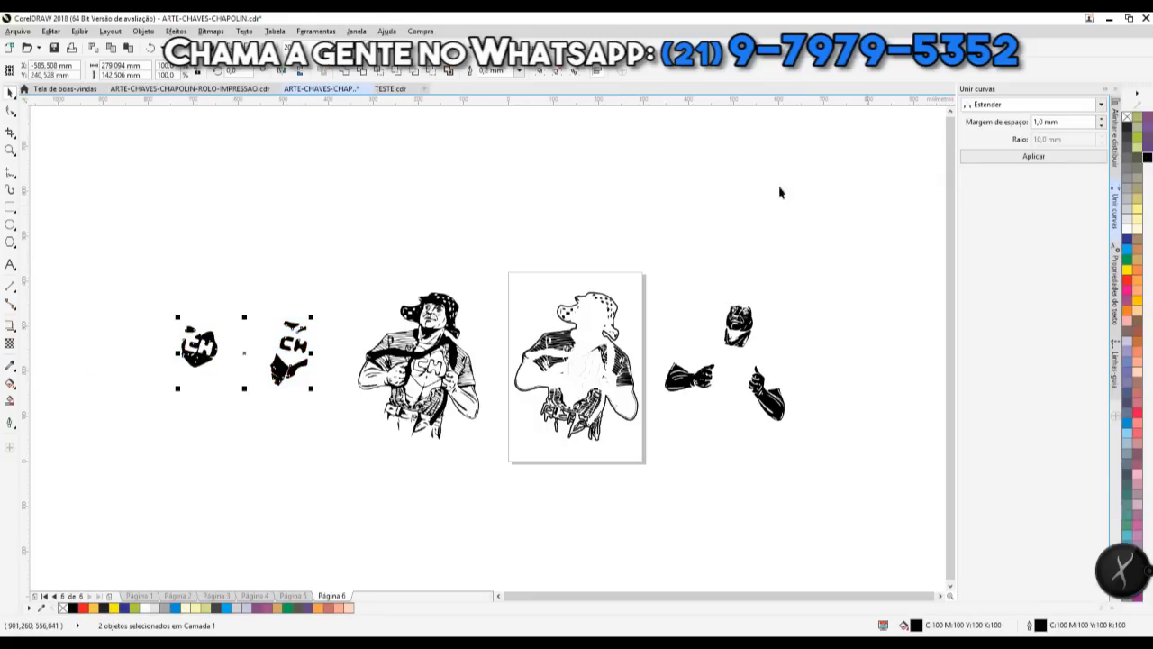
left_click(510, 202)
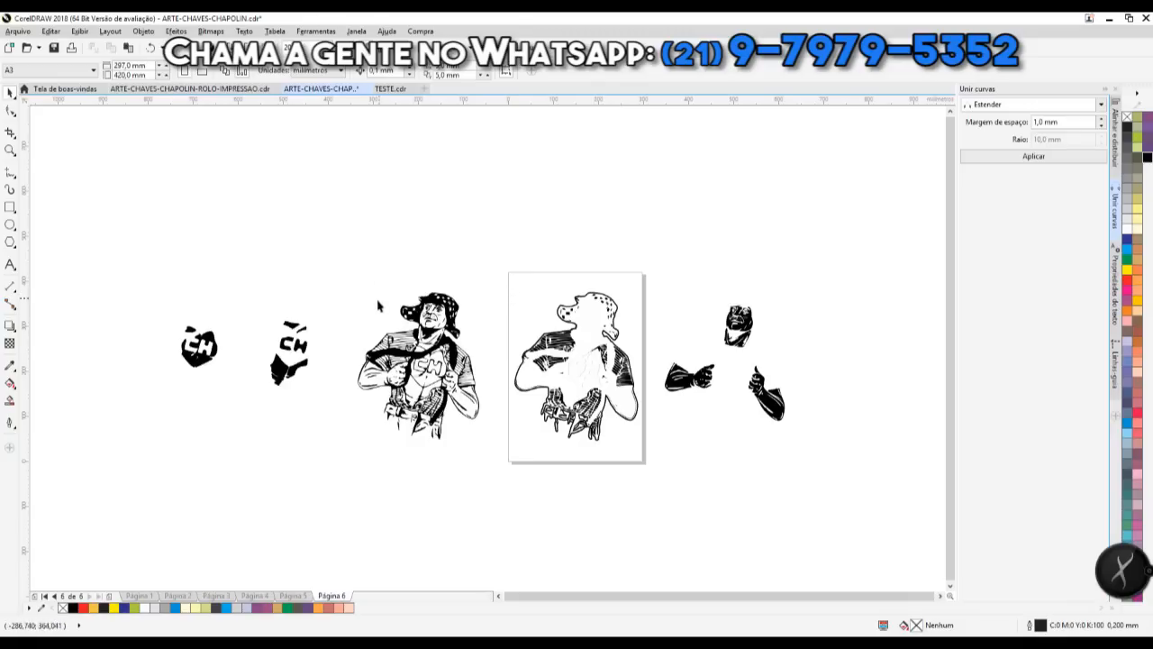